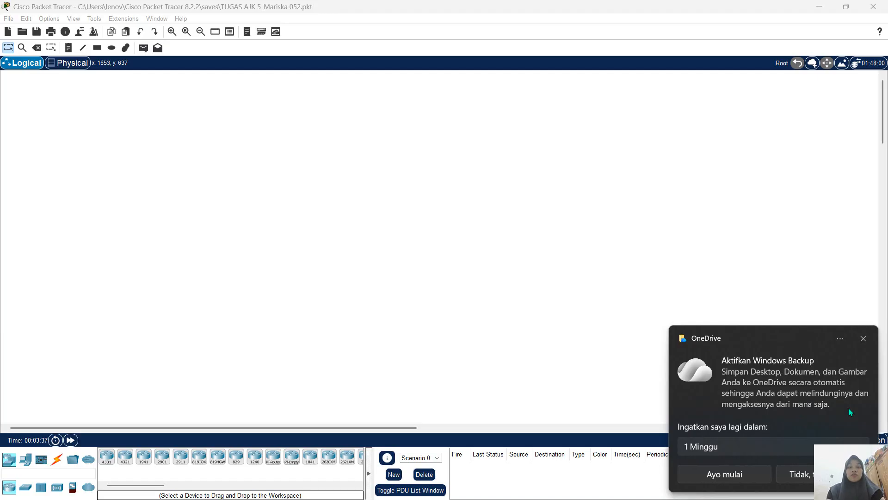
Dismiss the OneDrive backup notification and close the drawing palette so the workspace is clear.
click(863, 339)
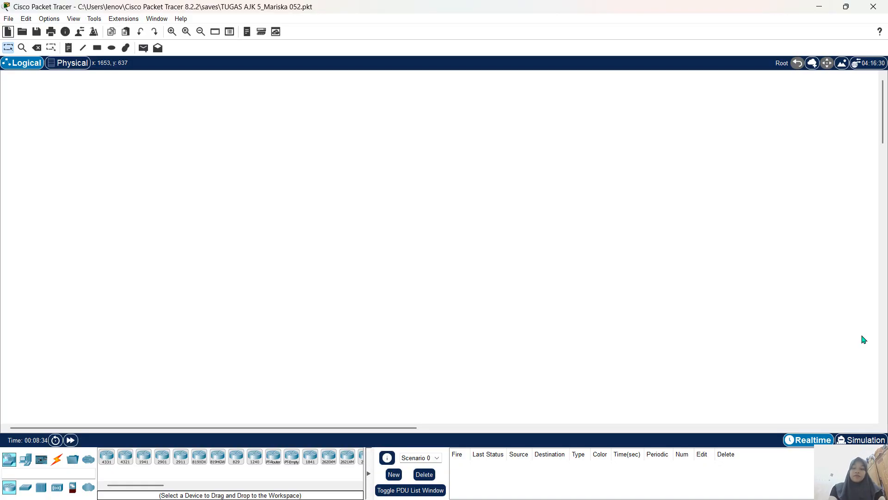
key(l)
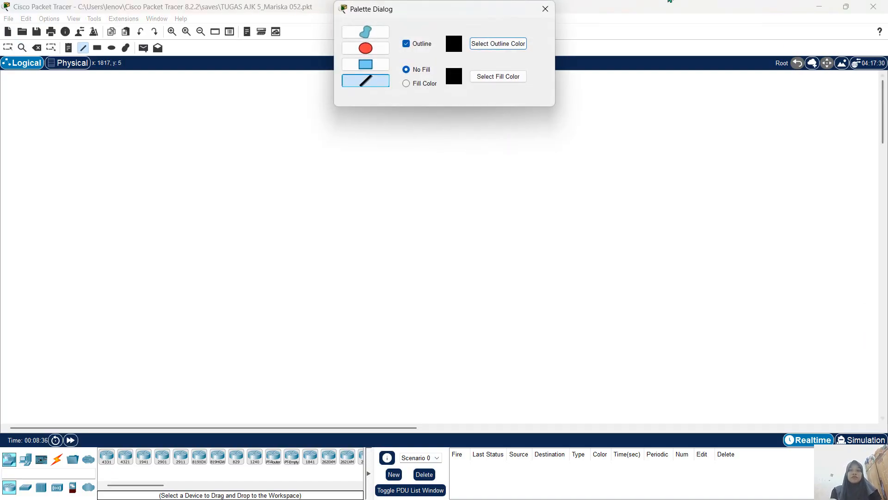
click(546, 9)
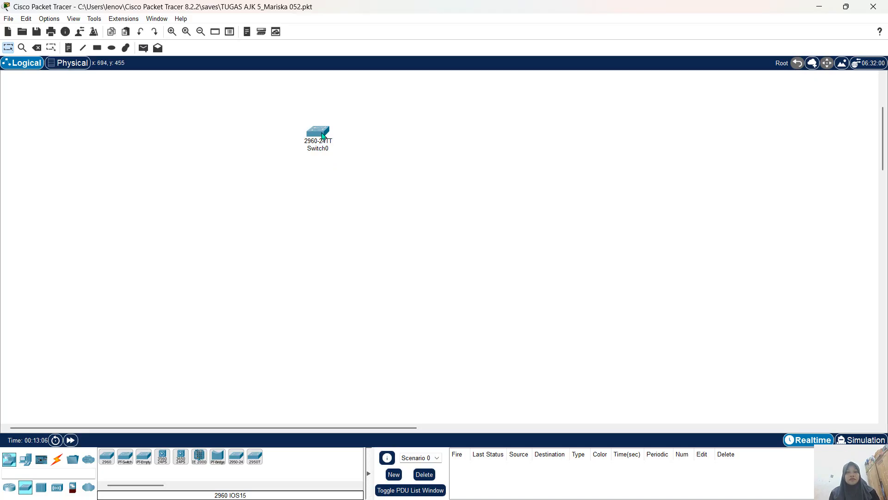
Add an 1841 router near the lower edge of the workspace and move the 2960 switch down to sit above it.
mouse_move(323, 135)
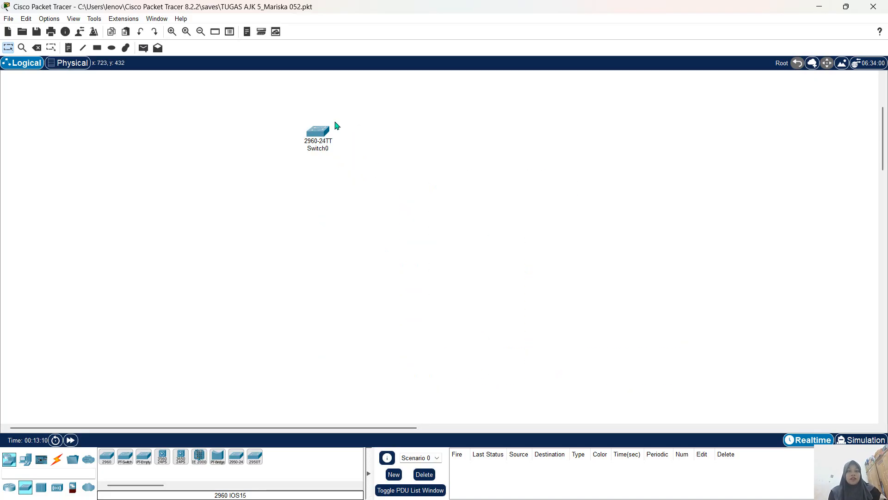
drag(326, 134, 328, 224)
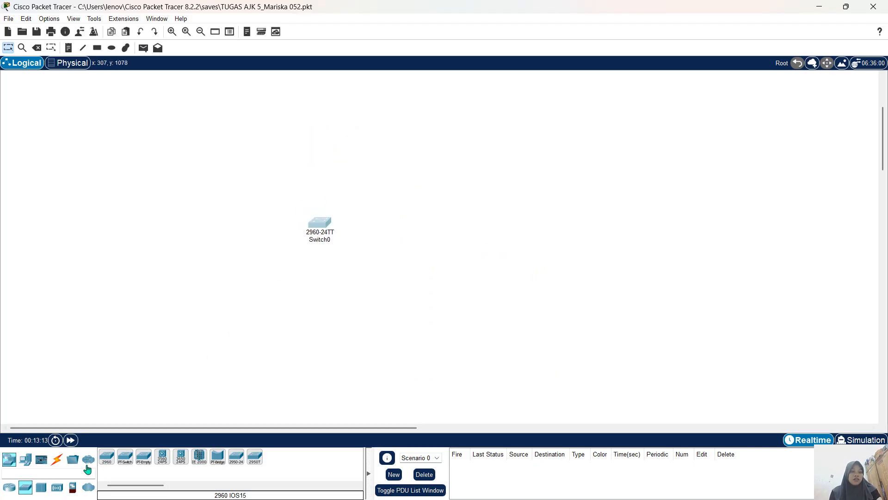
click(14, 489)
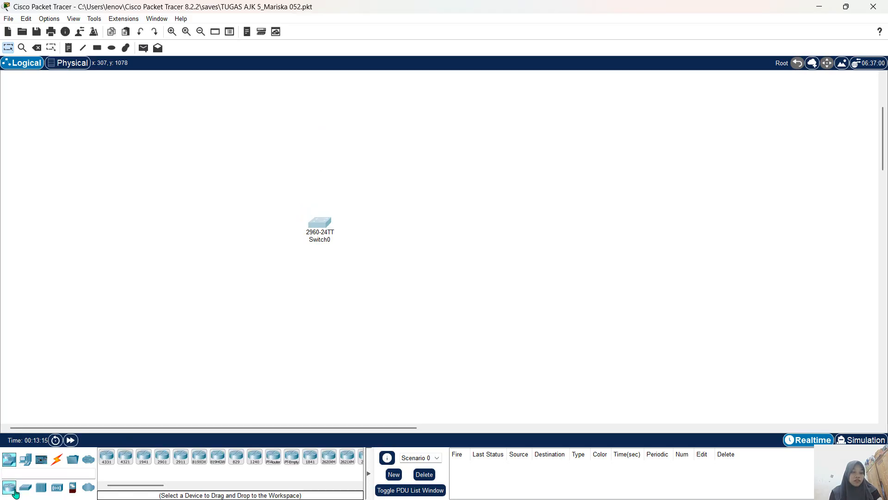
scroll(240, 461, down, 3)
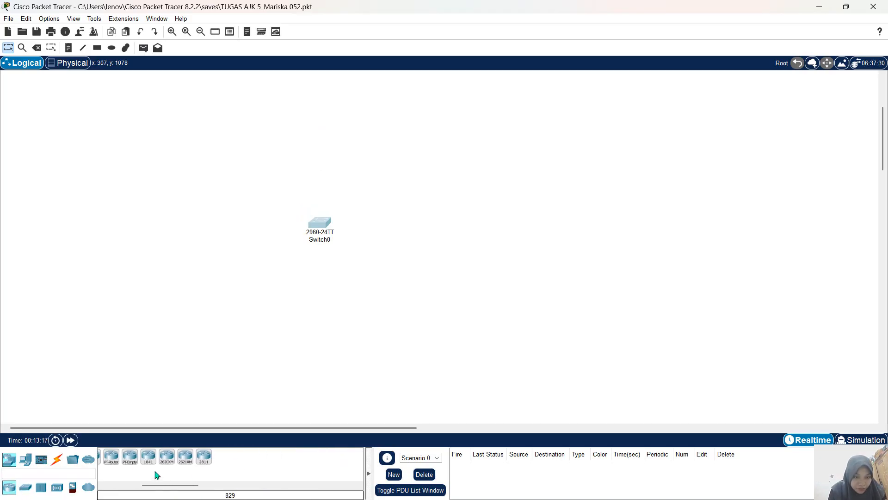
click(148, 457)
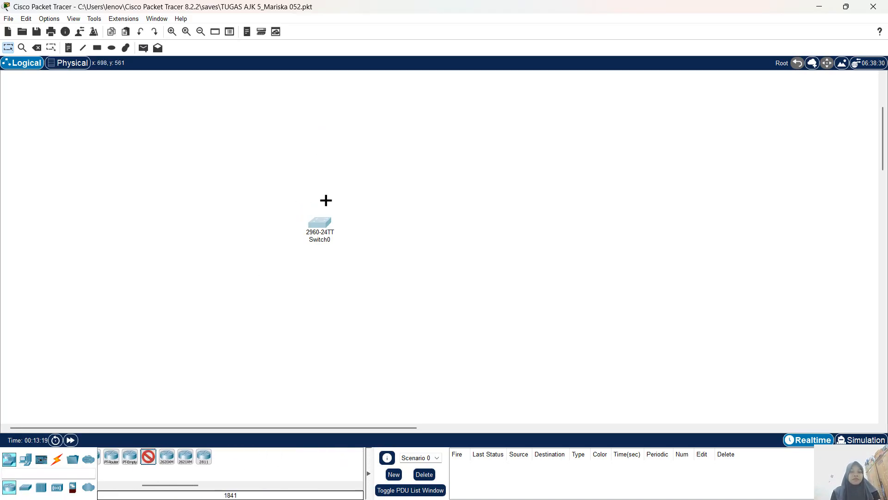
click(325, 367)
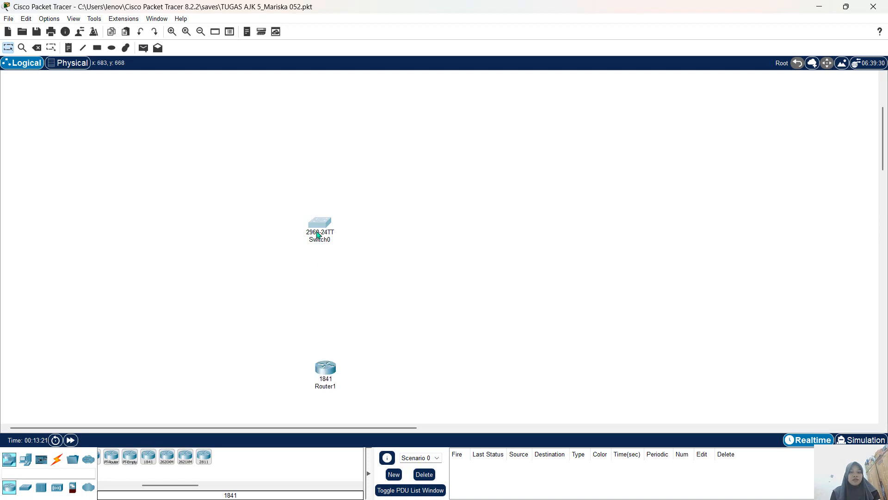
drag(322, 241, 326, 277)
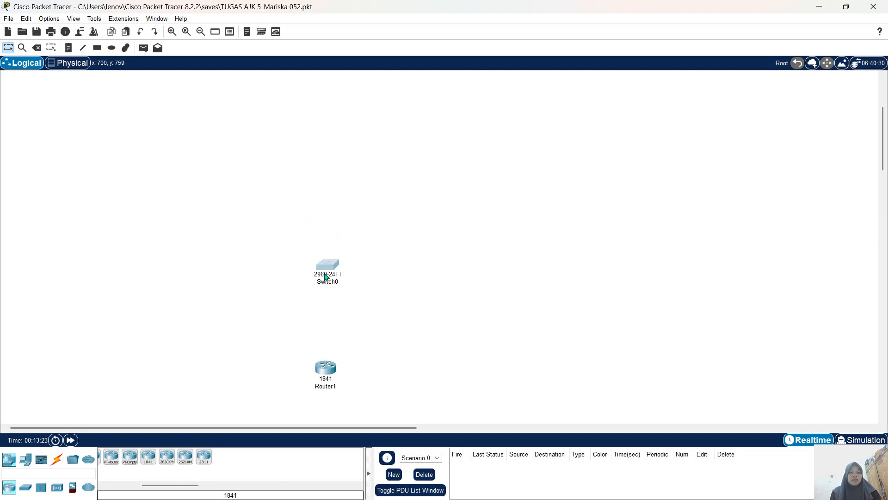
Place eight PCs above the switch, grouped in four side-by-side pairs.
click(26, 459)
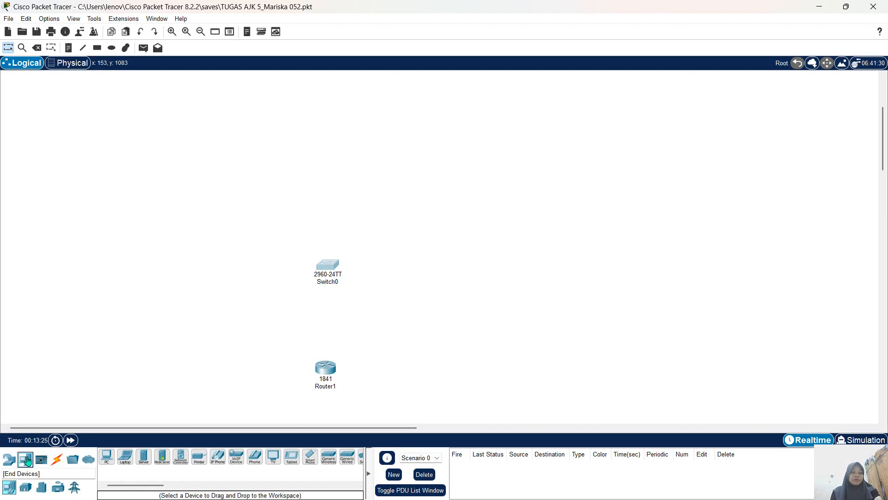
click(107, 457)
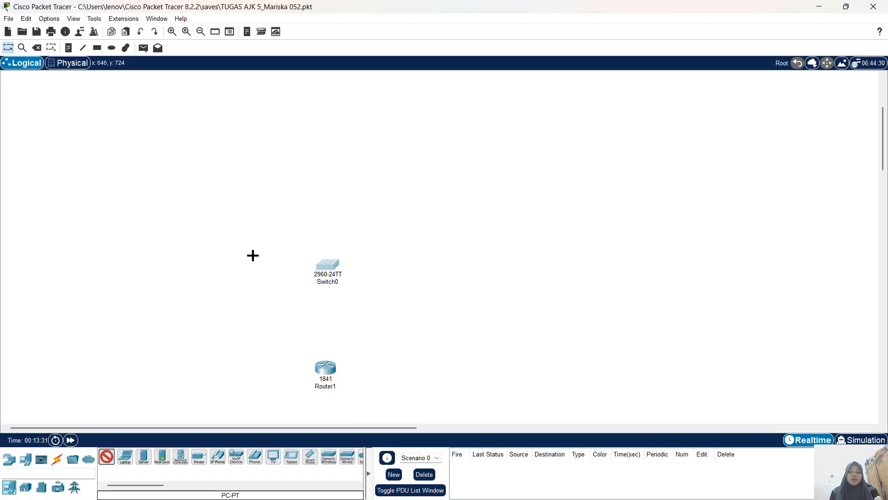
click(147, 195)
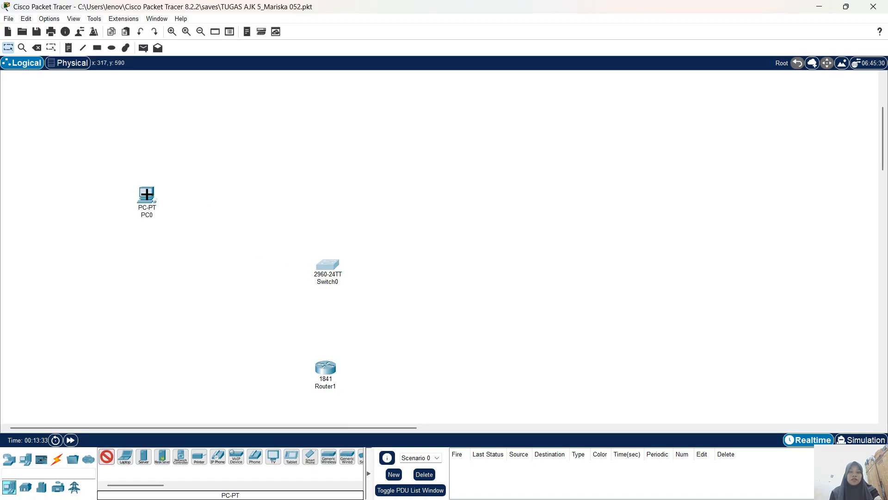
click(172, 197)
click(228, 196)
click(252, 194)
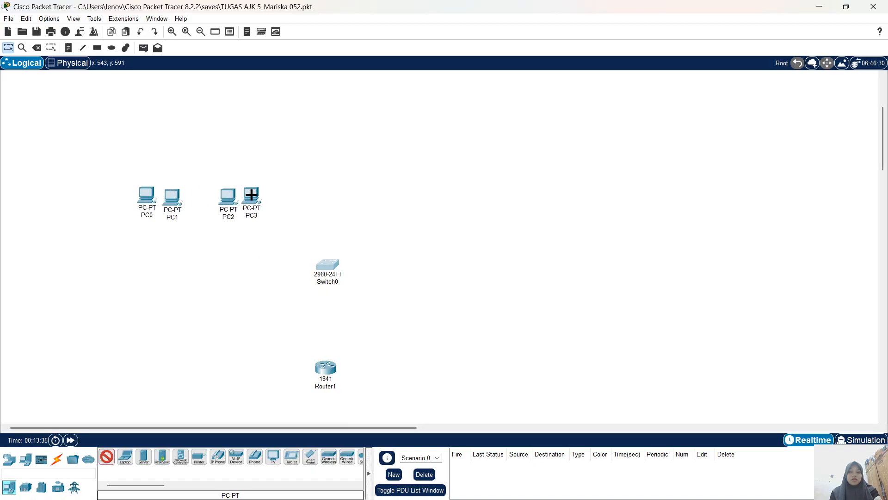
click(309, 192)
click(326, 195)
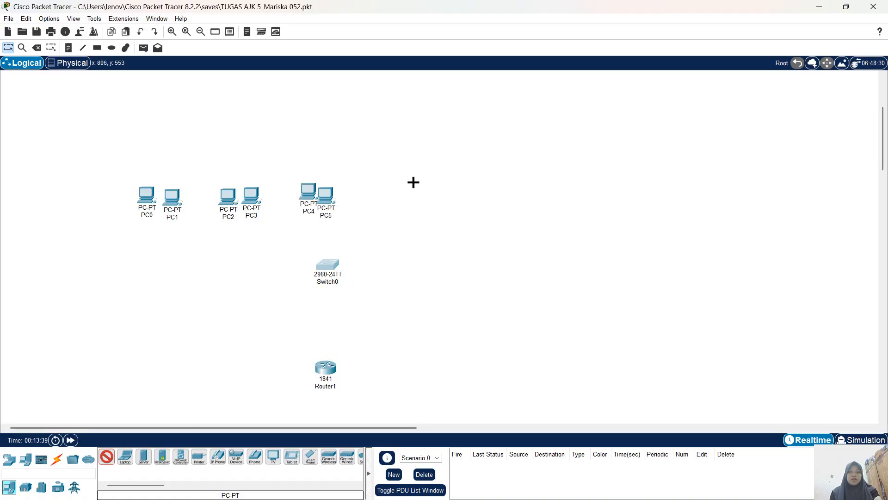
click(398, 196)
click(415, 197)
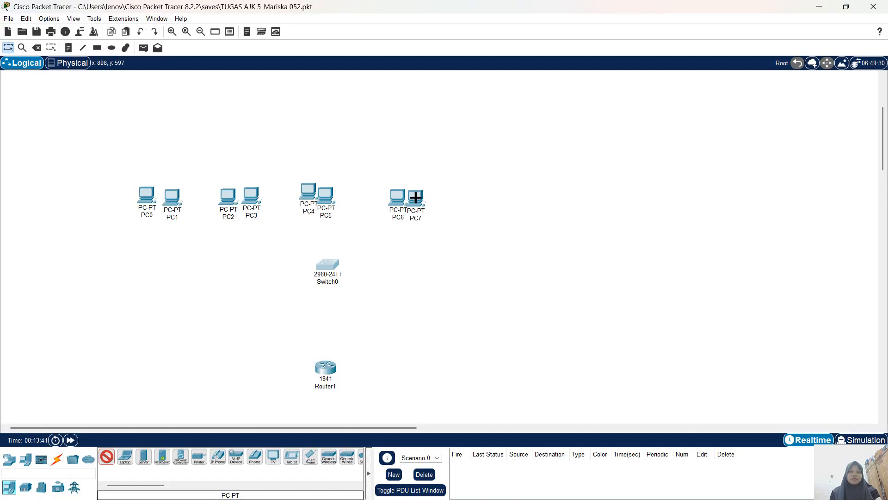
key(Escape)
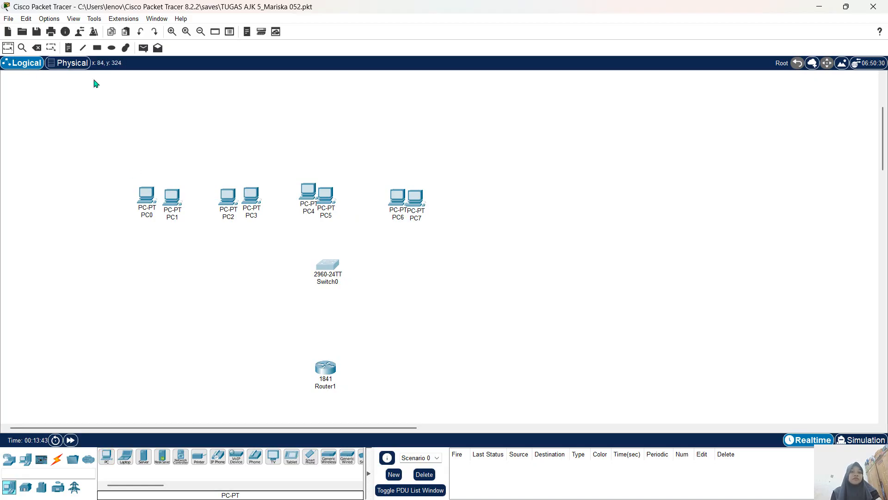
Move all eight PCs up into one horizontal row, spread out so that none of them overlap.
drag(149, 203, 147, 159)
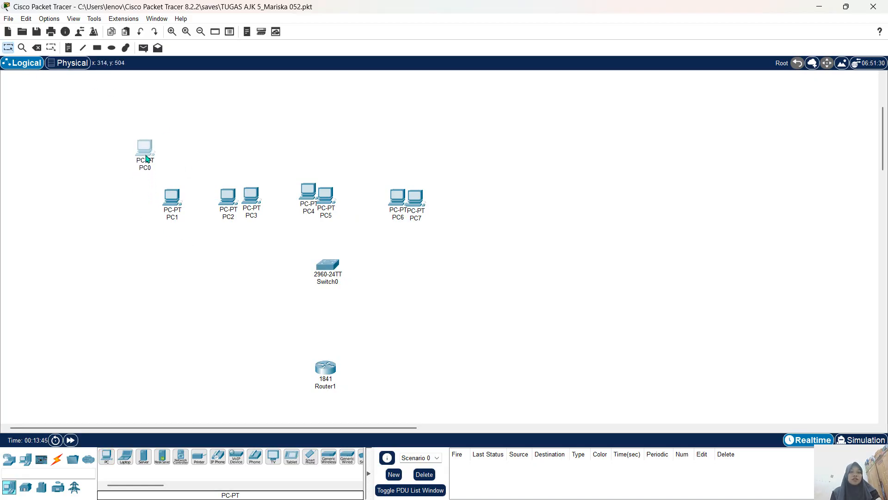
drag(175, 195, 194, 145)
drag(236, 200, 259, 152)
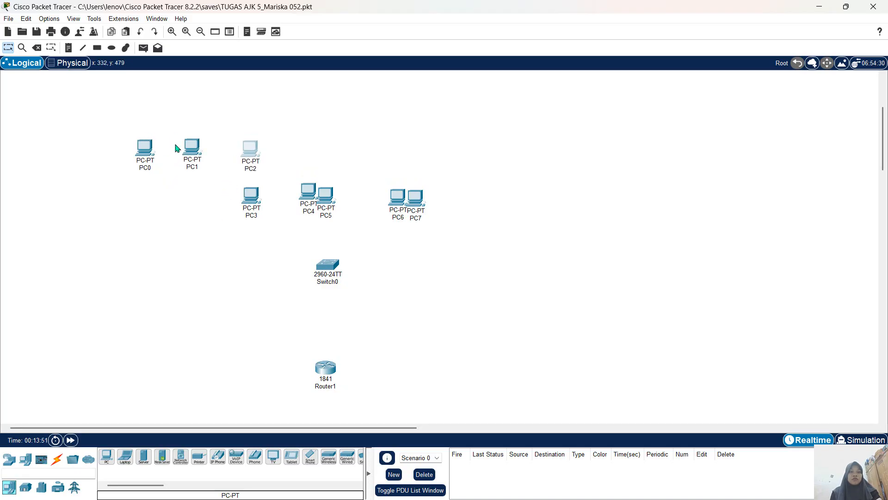
drag(253, 202, 304, 151)
drag(250, 149, 251, 147)
mouse_move(310, 149)
mouse_down()
mouse_move(257, 148)
mouse_move(314, 147)
mouse_up()
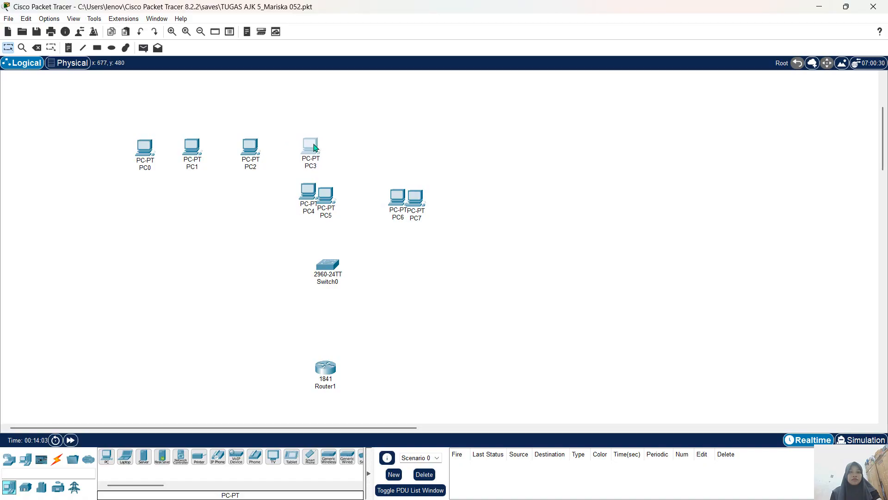
drag(308, 189, 373, 146)
drag(325, 203, 409, 152)
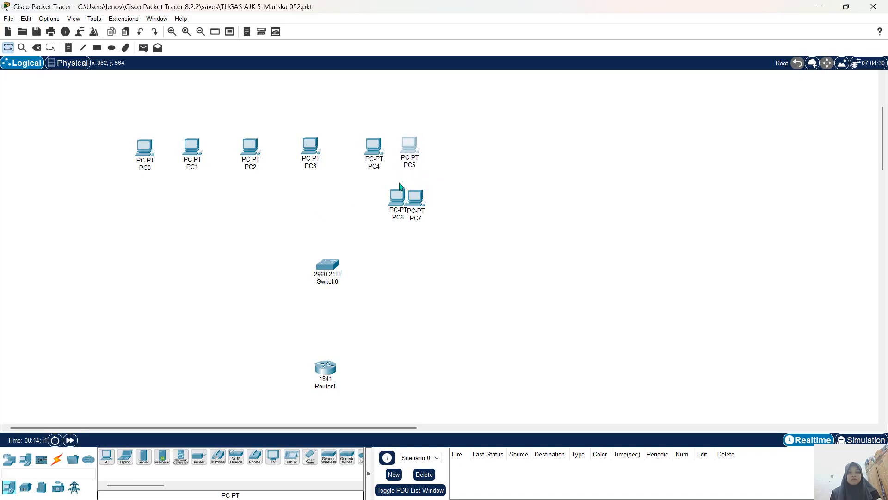
drag(401, 204, 477, 150)
drag(421, 208, 517, 152)
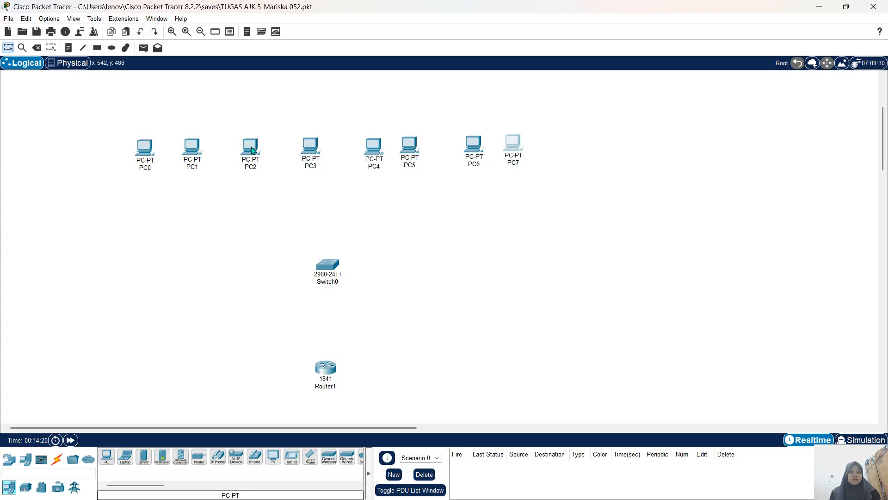
Adjust the horizontal spacing of the PCs in the row so they form four distinct pairs.
drag(253, 151, 308, 153)
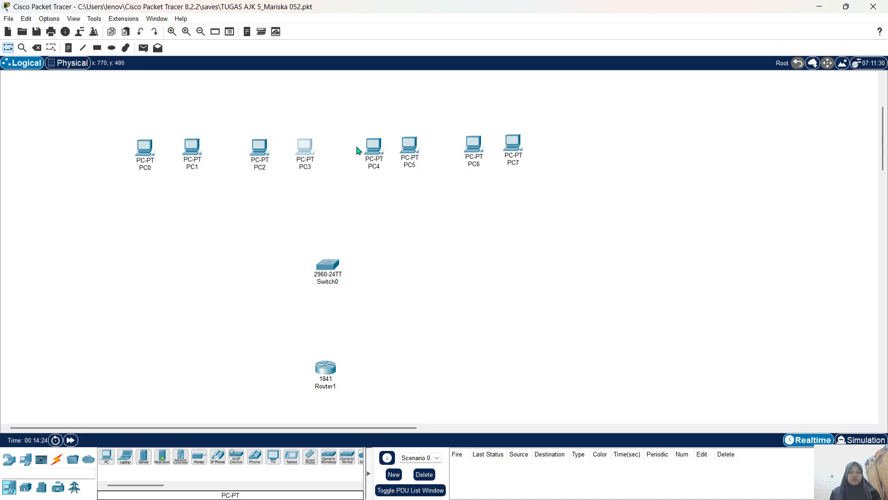
drag(372, 153, 403, 152)
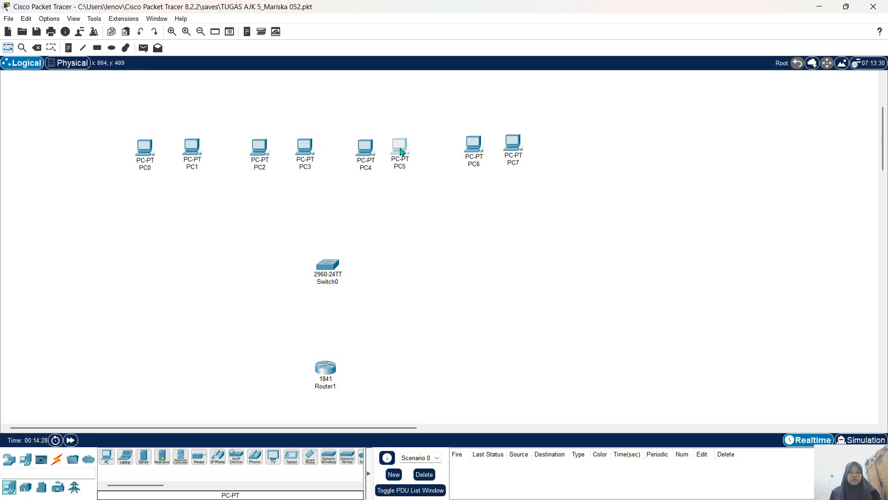
mouse_move(482, 149)
mouse_down()
mouse_move(461, 151)
mouse_move(512, 150)
mouse_move(489, 153)
mouse_up()
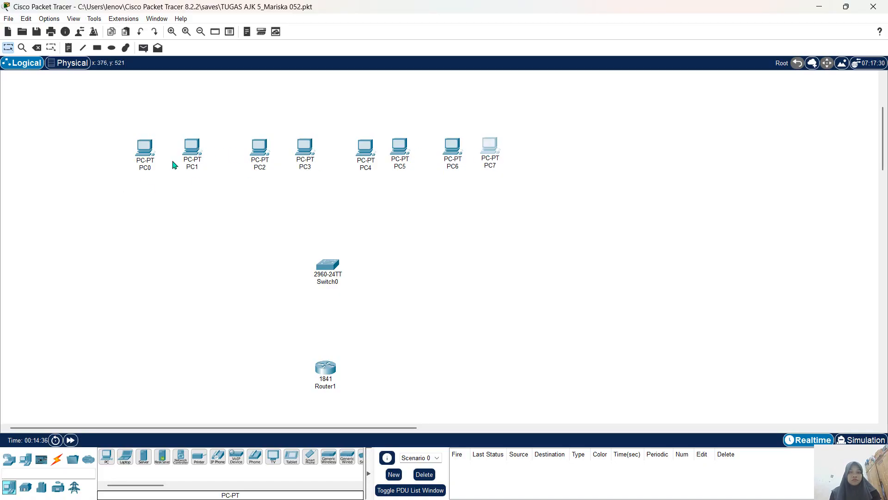
drag(147, 151, 156, 152)
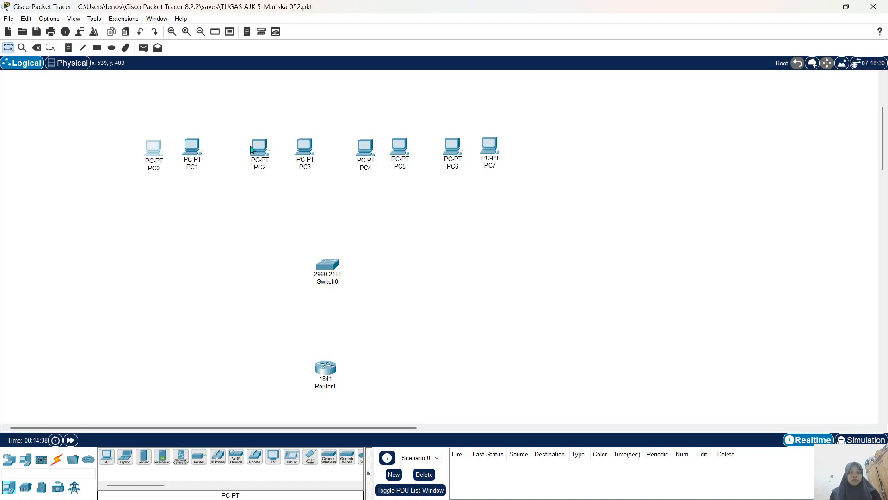
drag(257, 154, 248, 155)
drag(304, 154, 298, 156)
drag(365, 154, 393, 150)
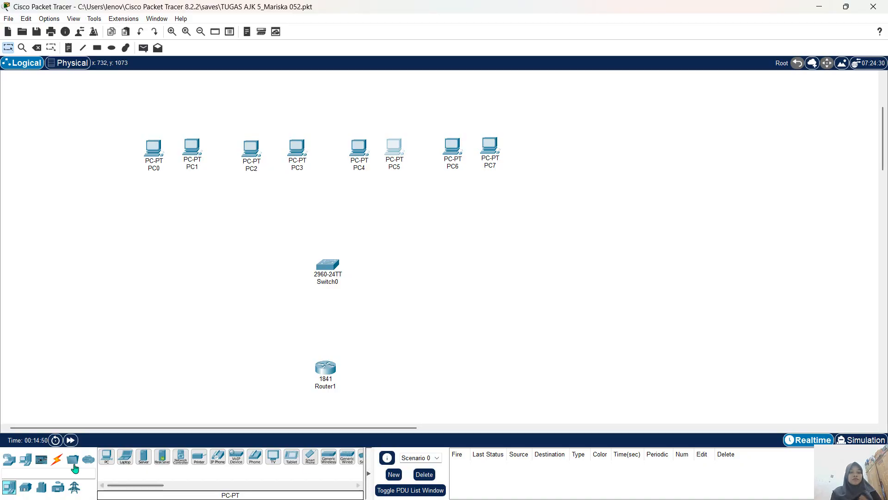
Connect the 1841 router to the 2960 switch with an automatically chosen cable and align the router directly below the switch.
click(56, 459)
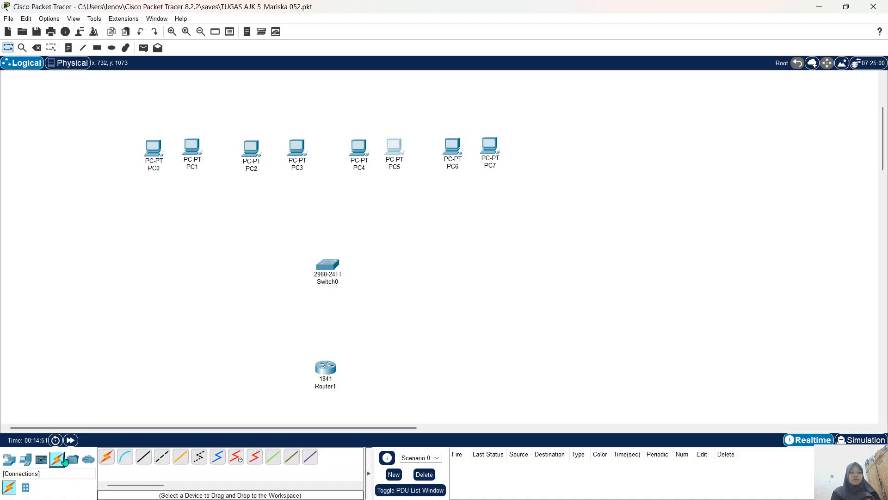
click(107, 456)
click(328, 368)
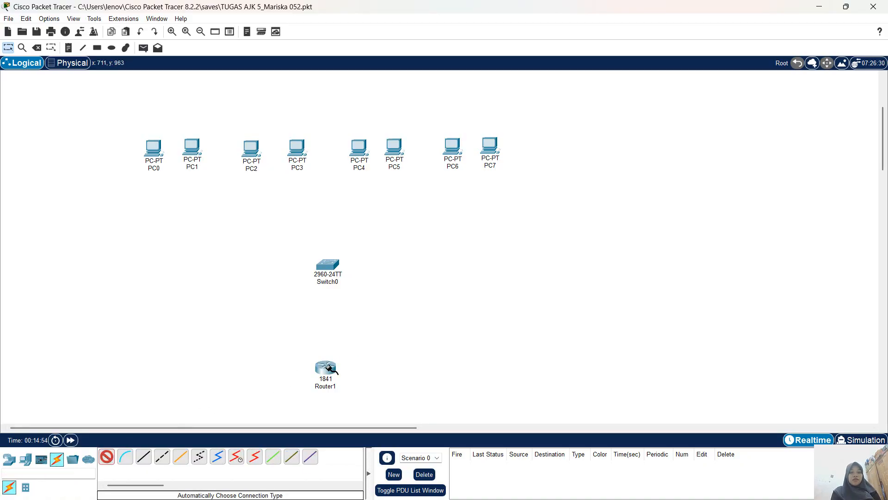
click(324, 266)
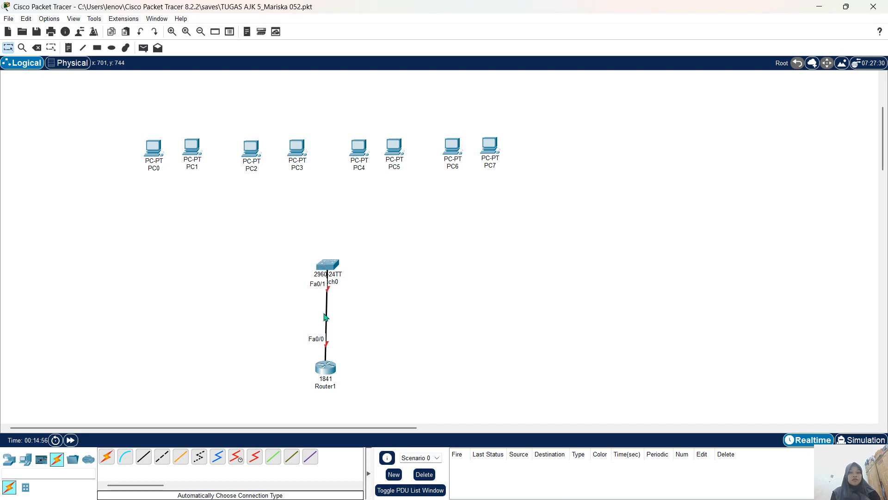
drag(331, 373, 334, 373)
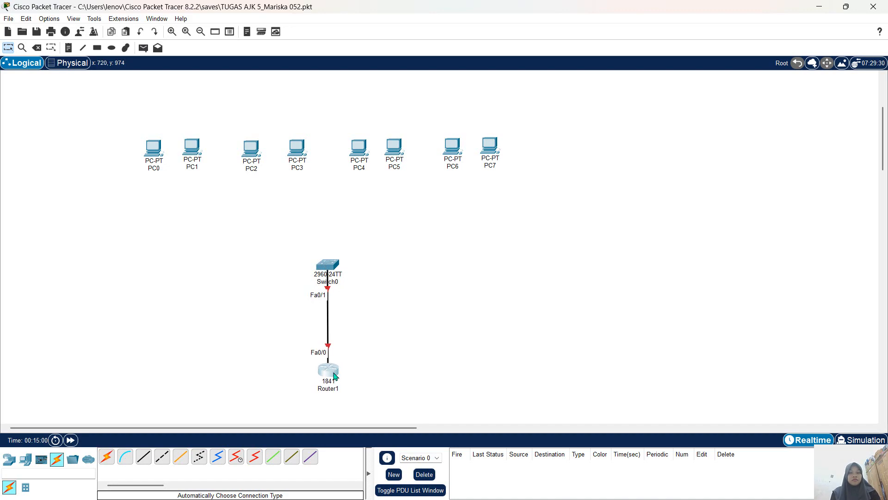
Connect the 2960 switch to PC0 with an automatically chosen cable.
click(111, 456)
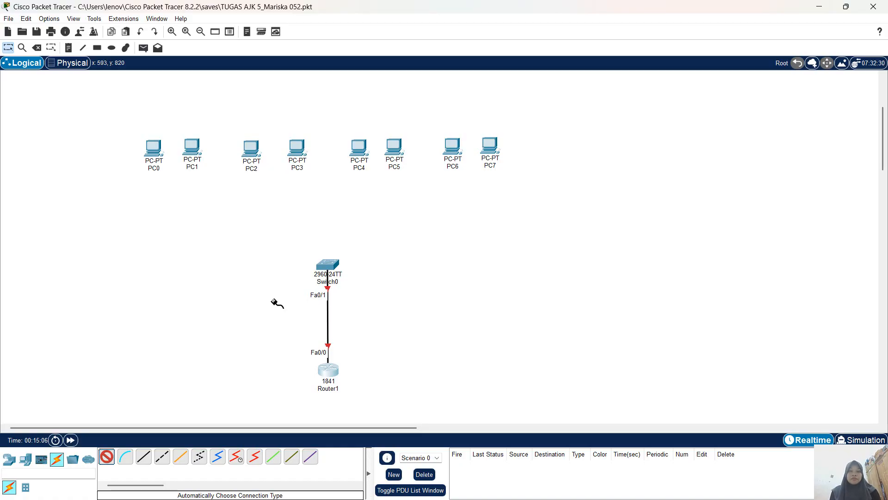
click(332, 262)
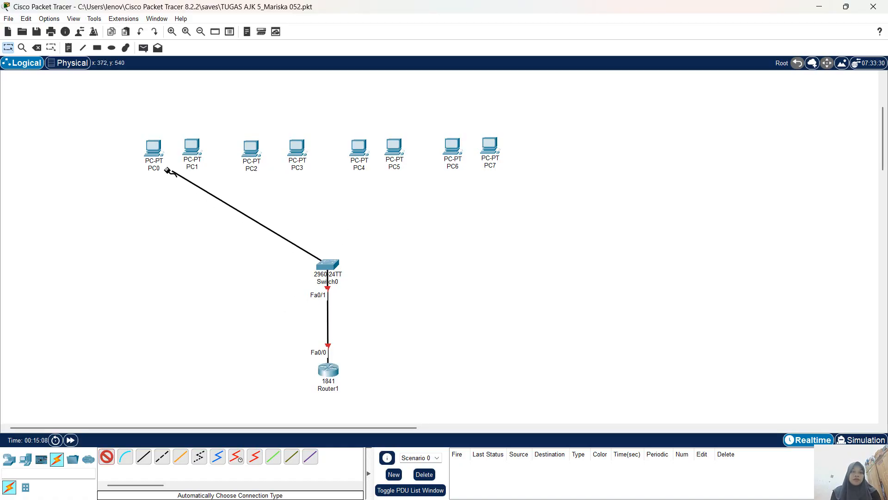
click(147, 154)
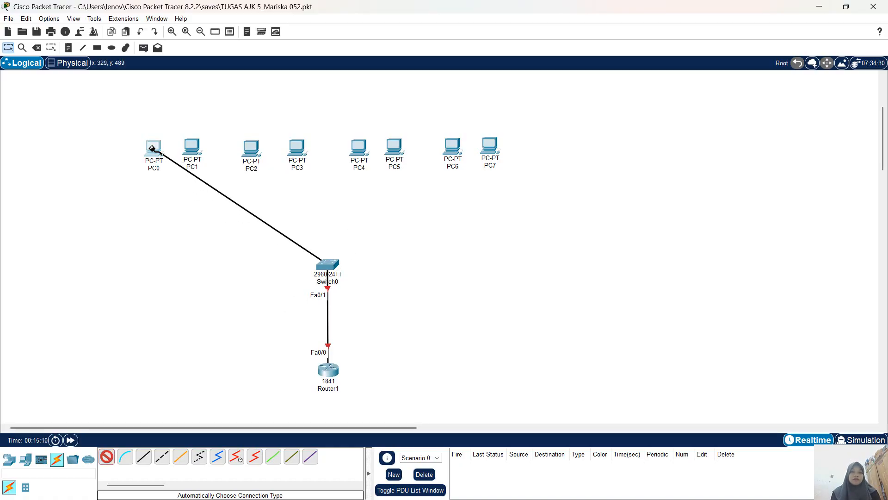
click(148, 153)
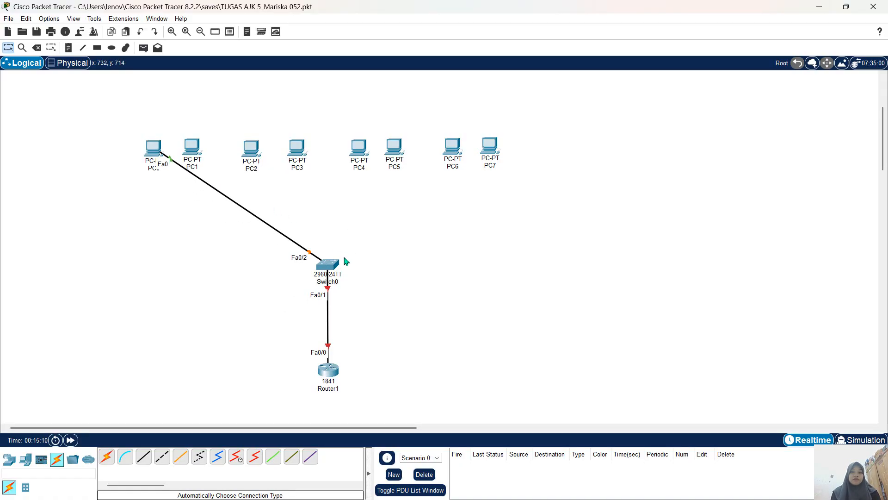
Connect each of PC1 through PC7 to the 2960 switch with an automatically chosen cable.
click(107, 458)
click(192, 147)
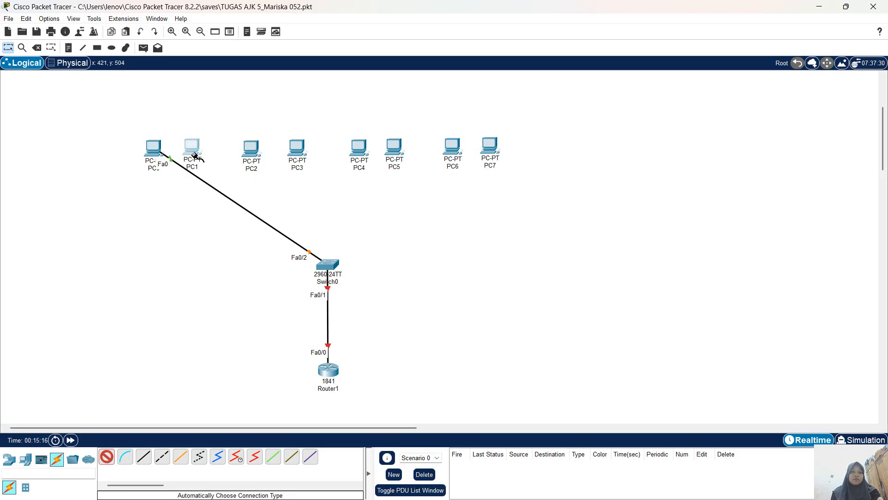
click(326, 263)
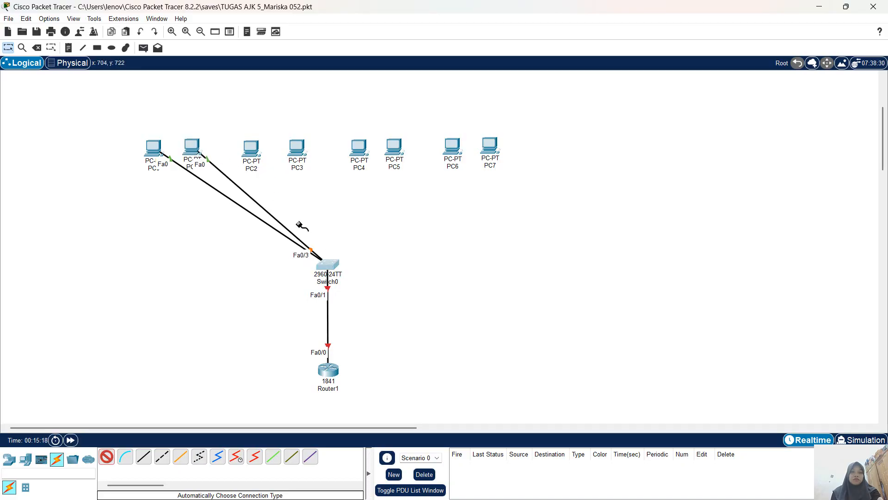
click(327, 261)
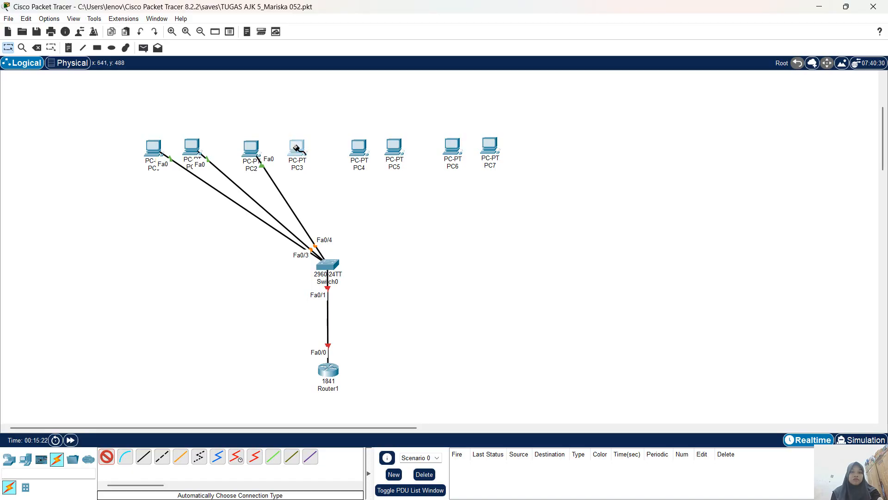
click(331, 264)
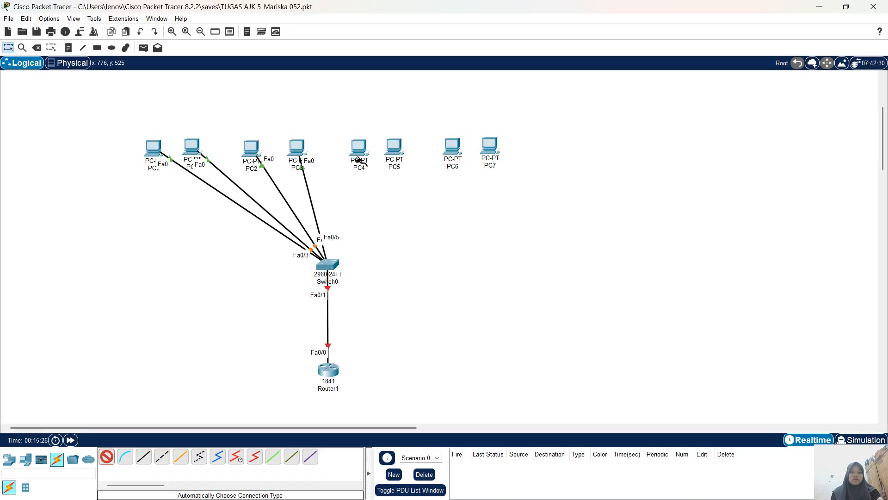
click(334, 267)
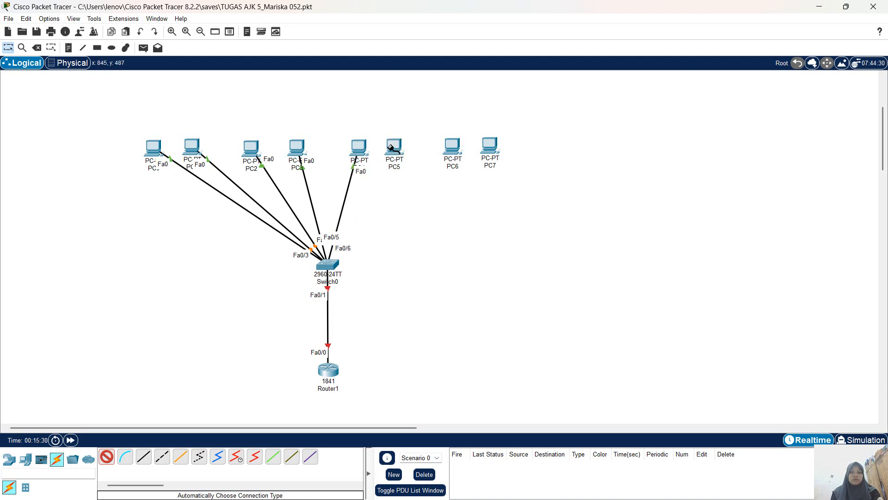
click(332, 269)
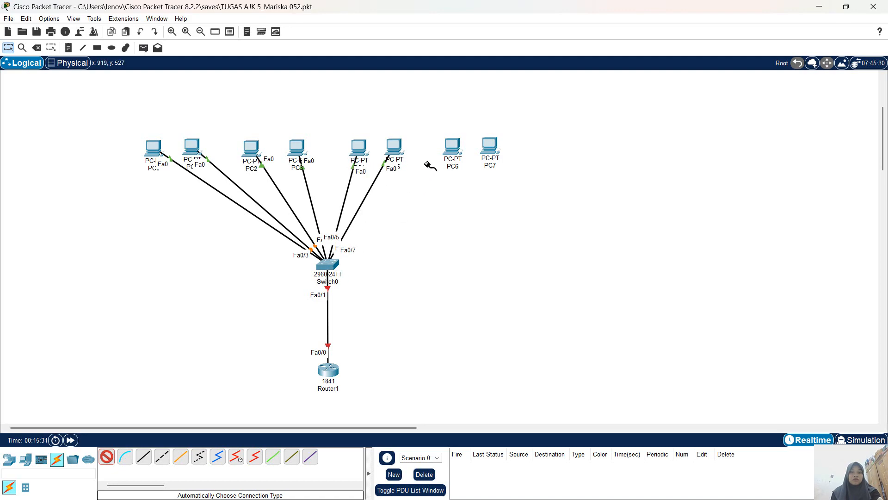
click(454, 150)
click(328, 263)
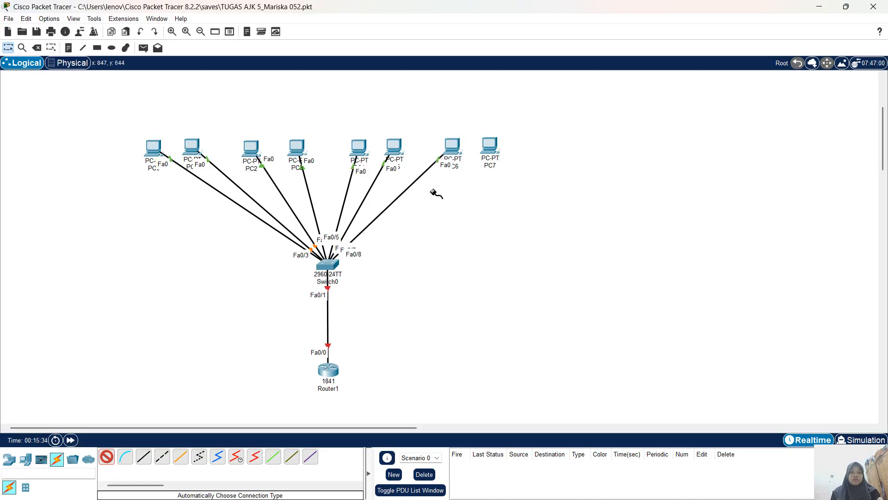
click(494, 147)
click(333, 268)
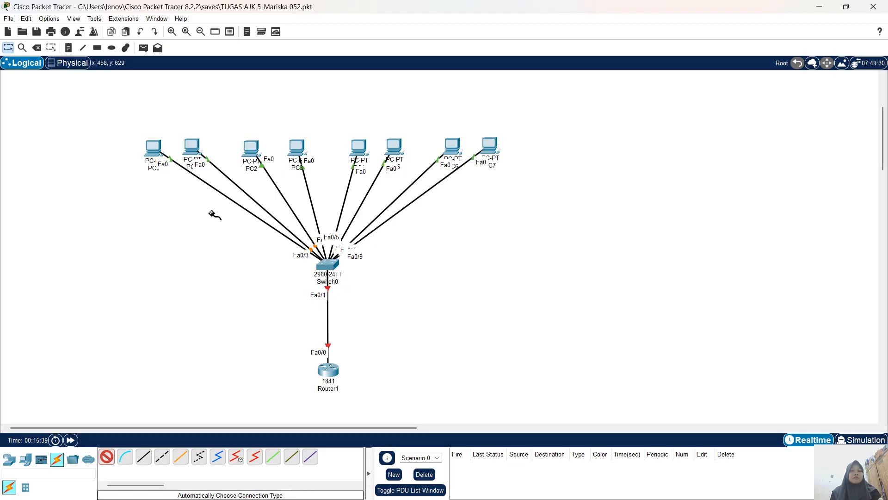
Draw a rectangle with the light cyan fill #55ffff around PC0 and PC1.
click(98, 48)
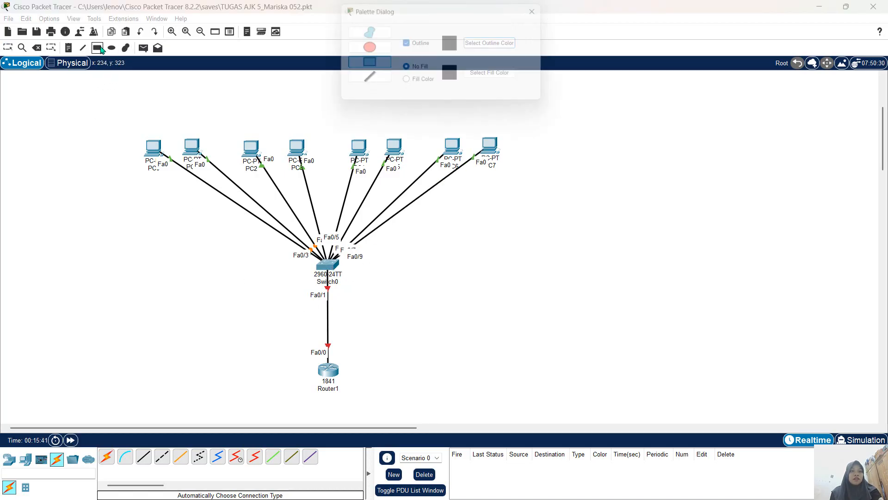
click(423, 84)
click(483, 78)
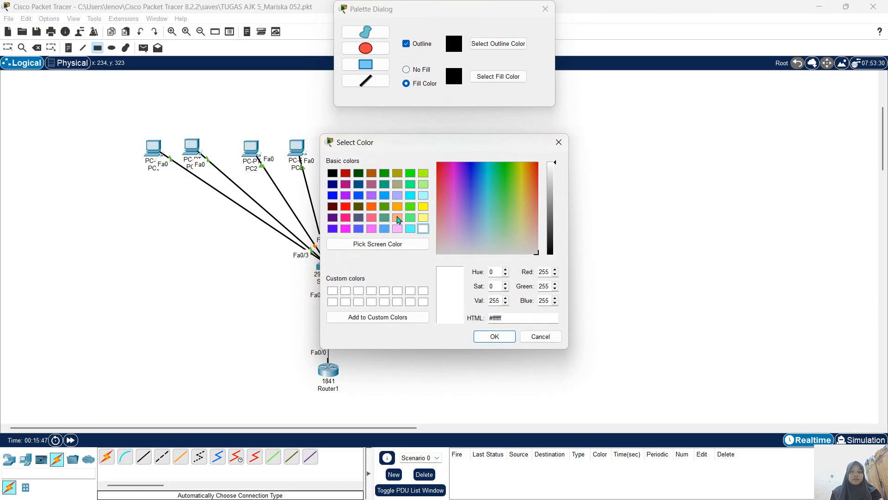
click(410, 228)
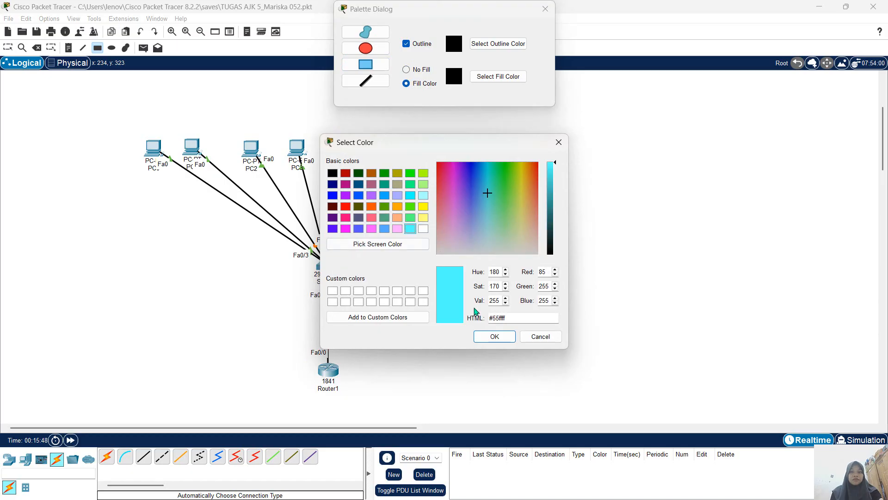
click(494, 337)
drag(129, 127, 220, 194)
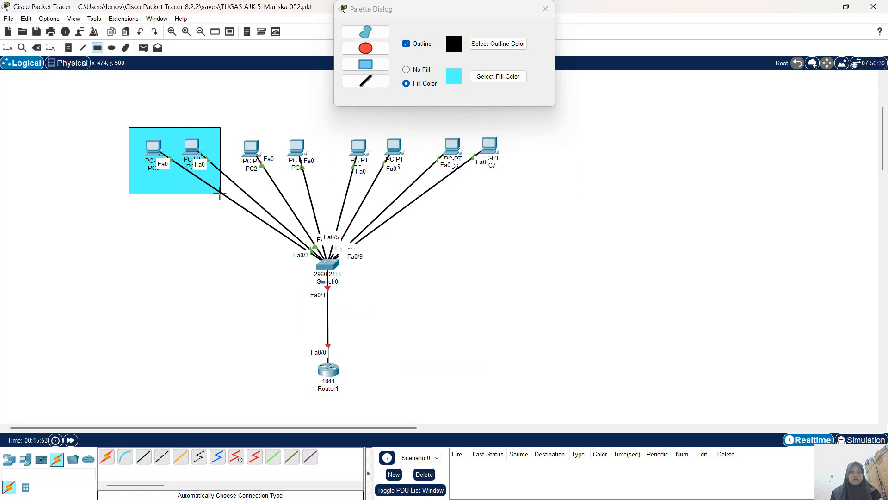
Draw a rectangle with the mint green fill #55ff7f around PC2 and PC3.
click(490, 76)
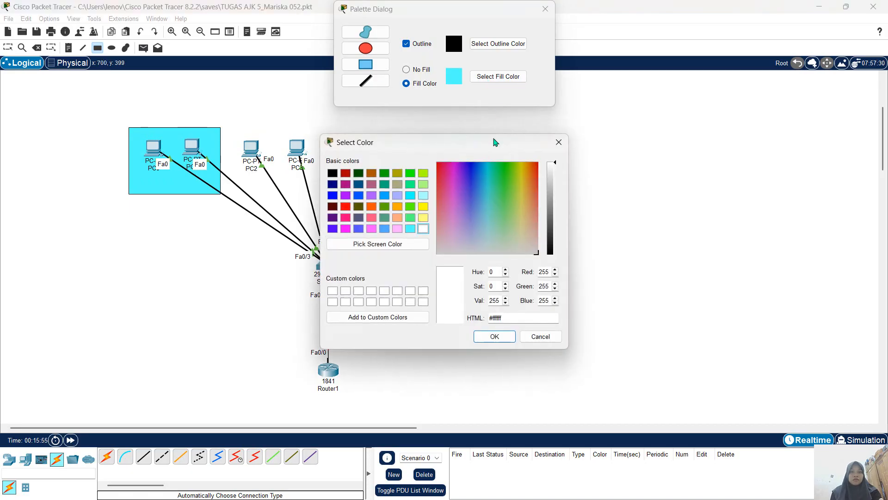
click(411, 218)
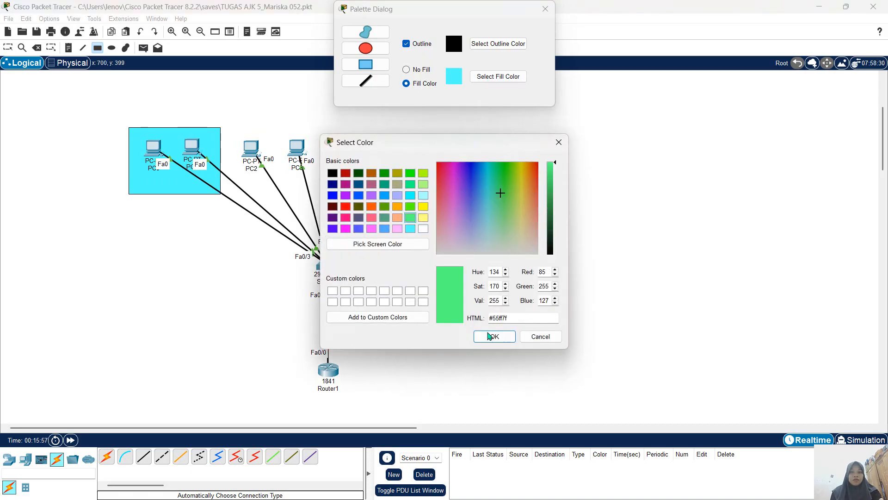
click(494, 336)
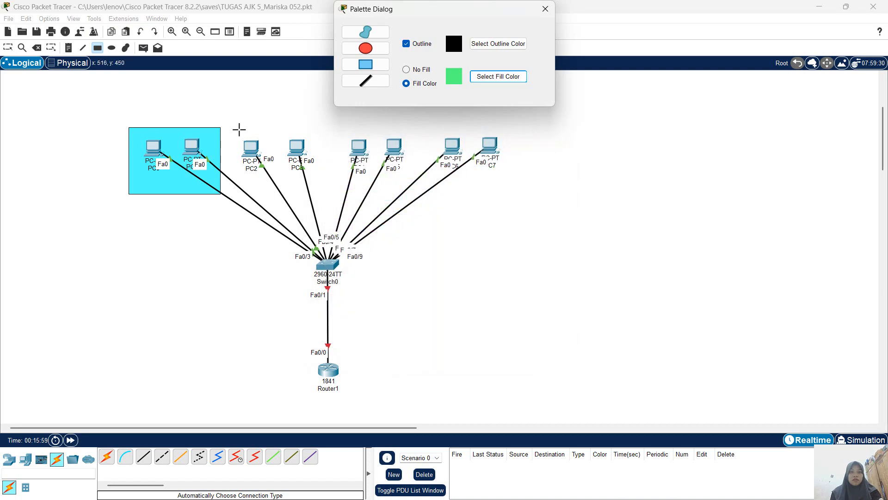
drag(239, 129, 323, 196)
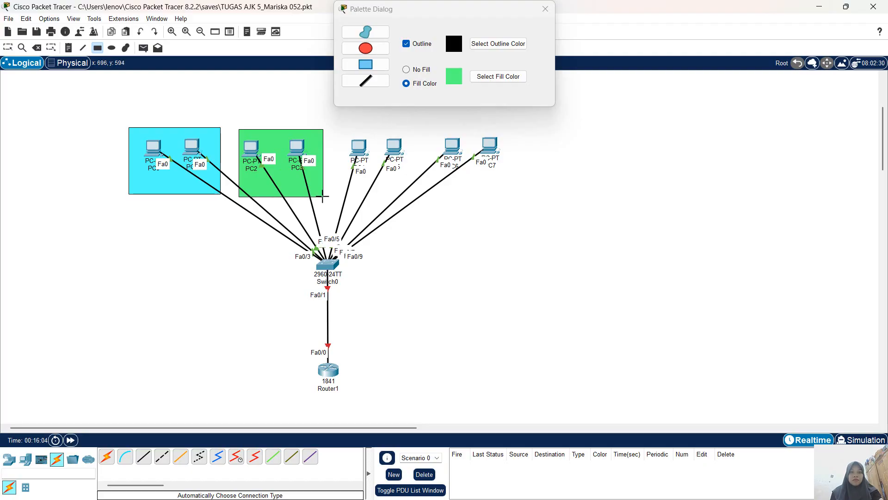
Draw a rectangle with the bright green fill #55ff00 around PC4 and PC5.
click(481, 79)
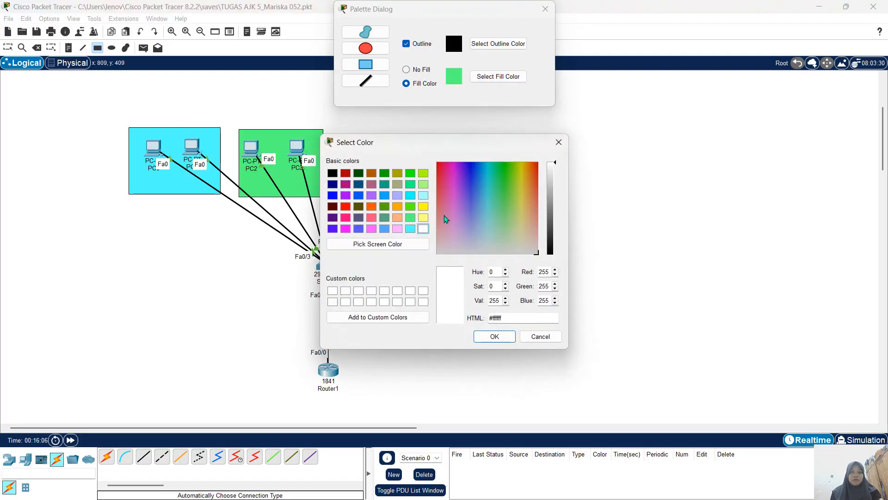
click(410, 206)
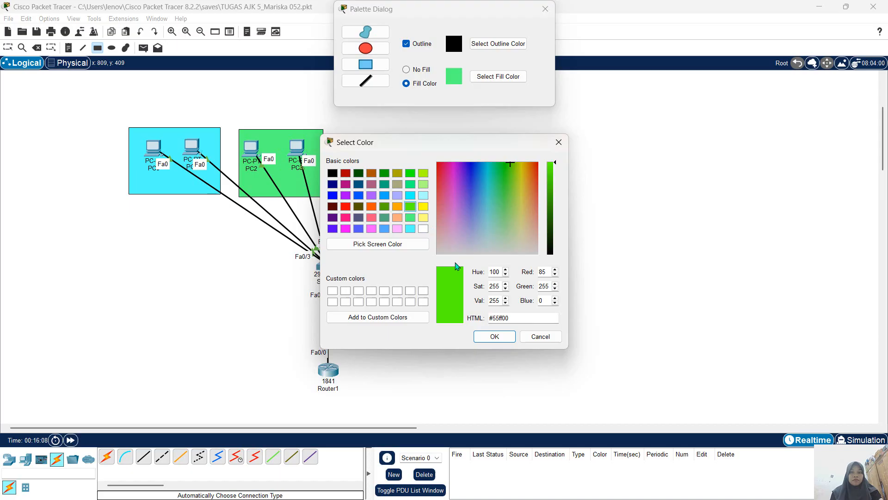
click(488, 336)
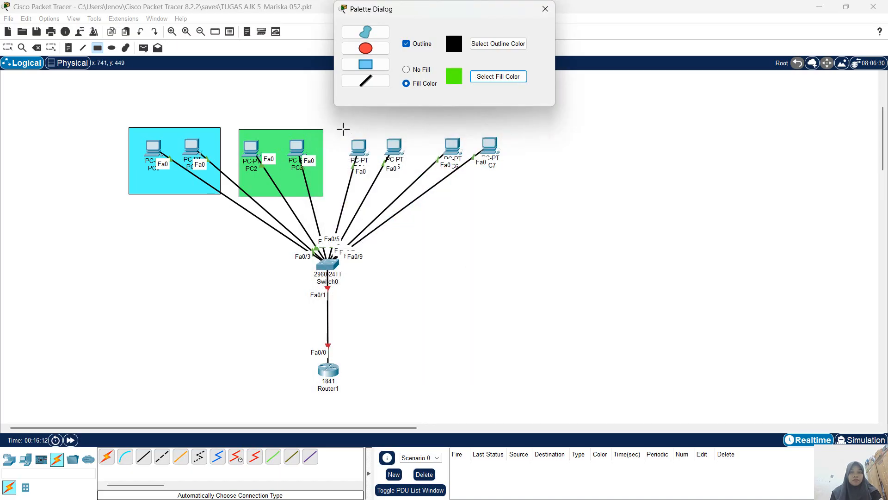
drag(343, 129, 424, 195)
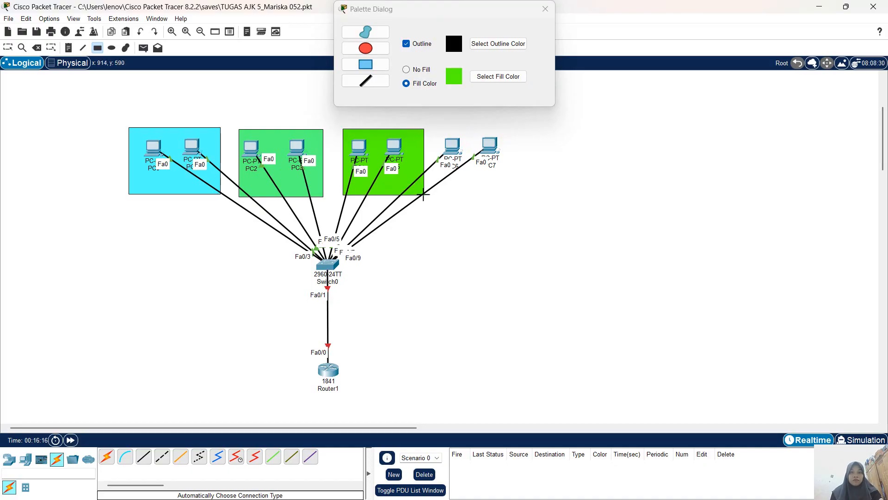
Draw a rectangle with the cyan fill #00ffff around PC6 and PC7 and close the drawing palette.
click(492, 77)
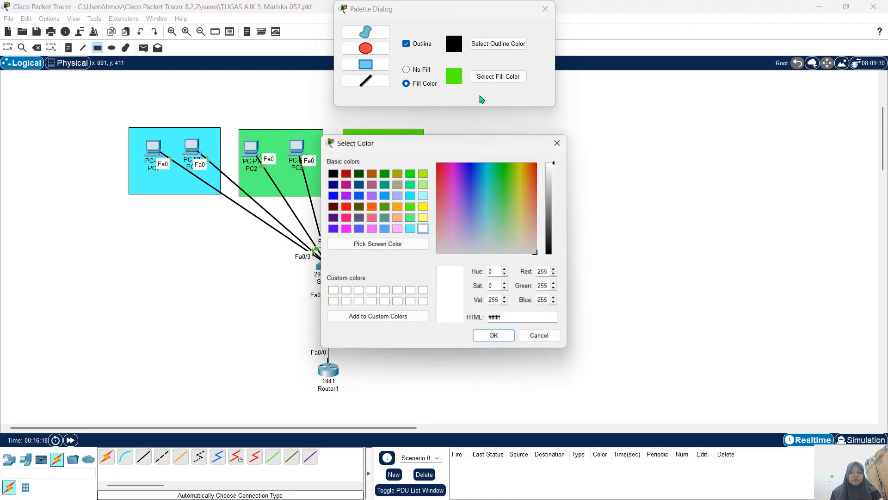
click(409, 195)
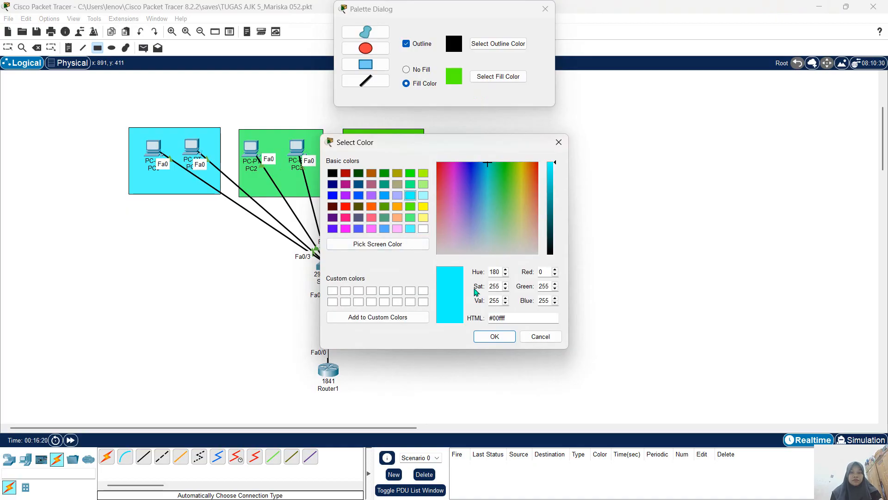
click(494, 336)
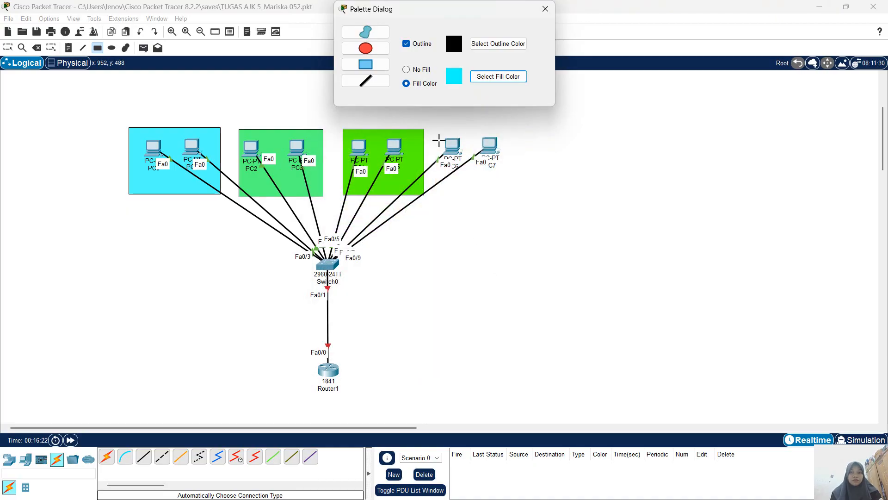
drag(437, 128, 530, 200)
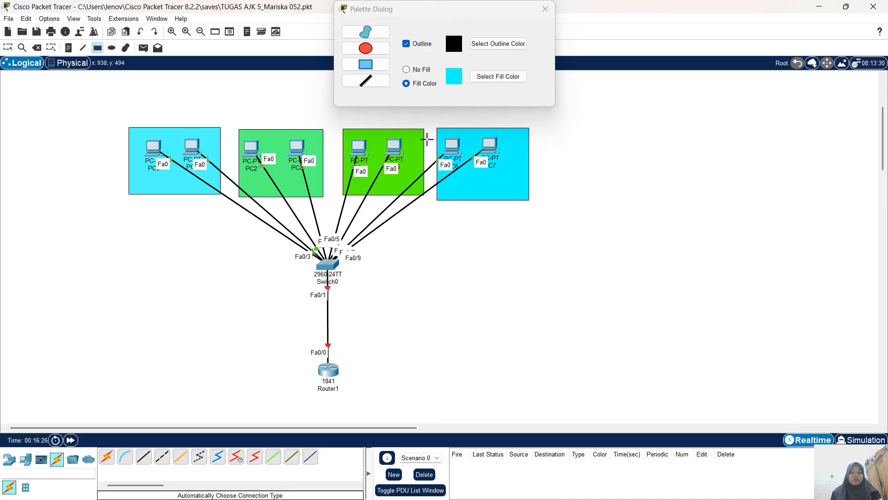
click(541, 14)
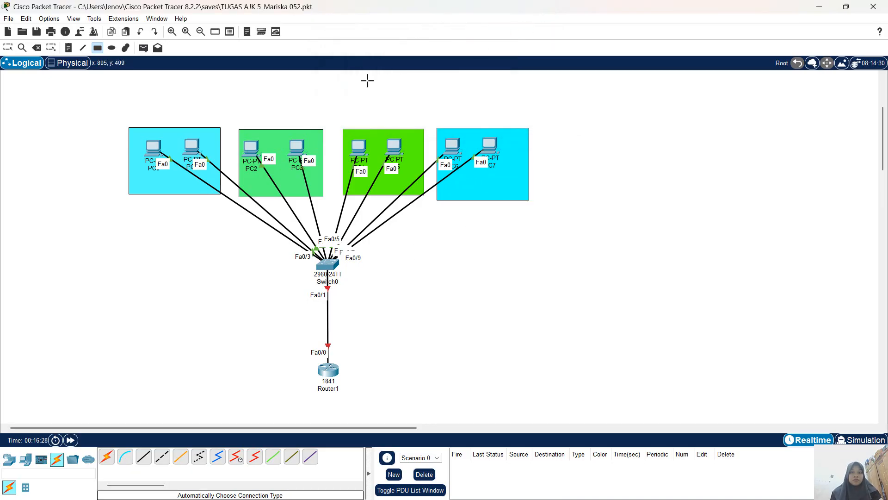
Nudge the PCs and the rectangles around PC4–PC5 and PC6–PC7 so each pair sits neatly inside its coloured area.
click(7, 50)
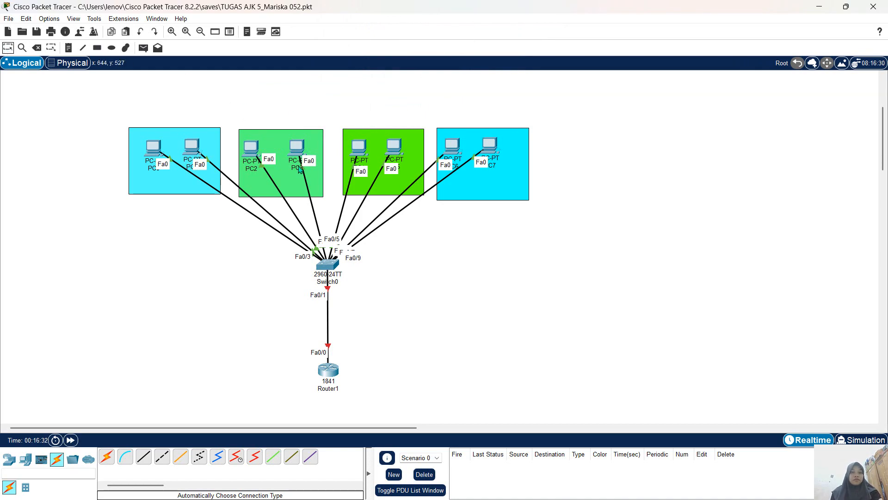
mouse_move(299, 171)
mouse_down()
mouse_move(292, 170)
mouse_move(301, 172)
mouse_up()
drag(247, 155, 255, 155)
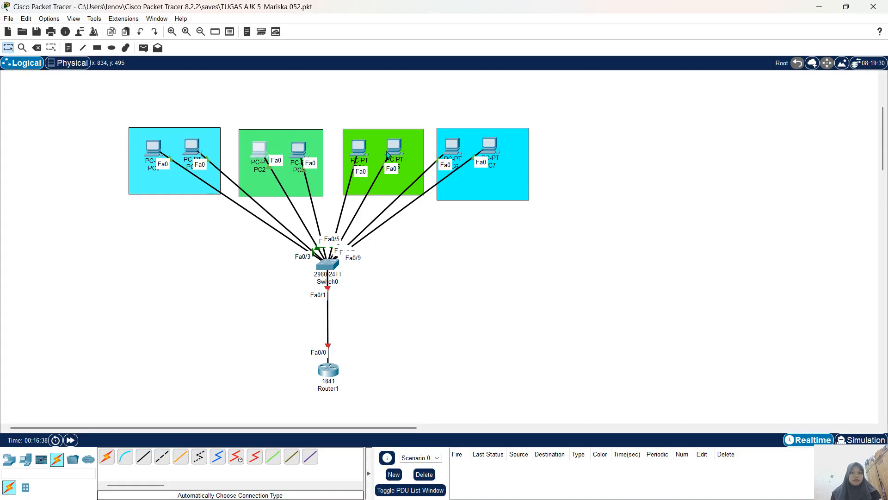
drag(388, 154, 384, 151)
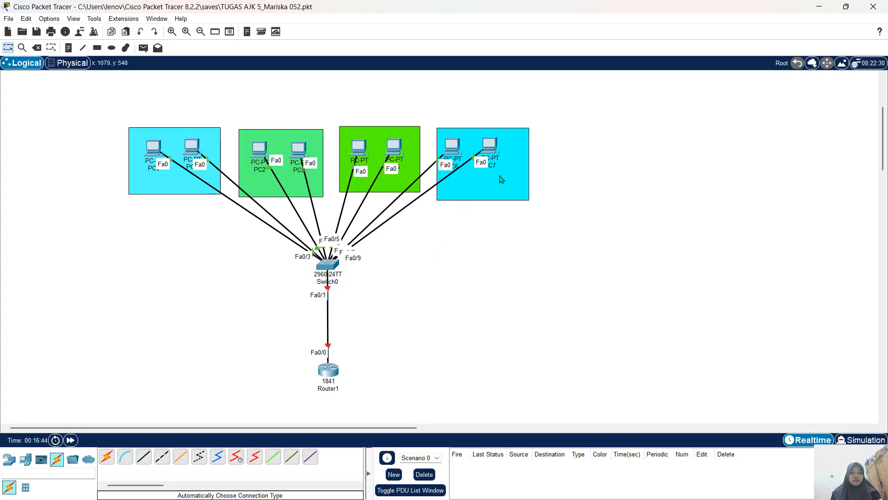
drag(501, 179, 461, 154)
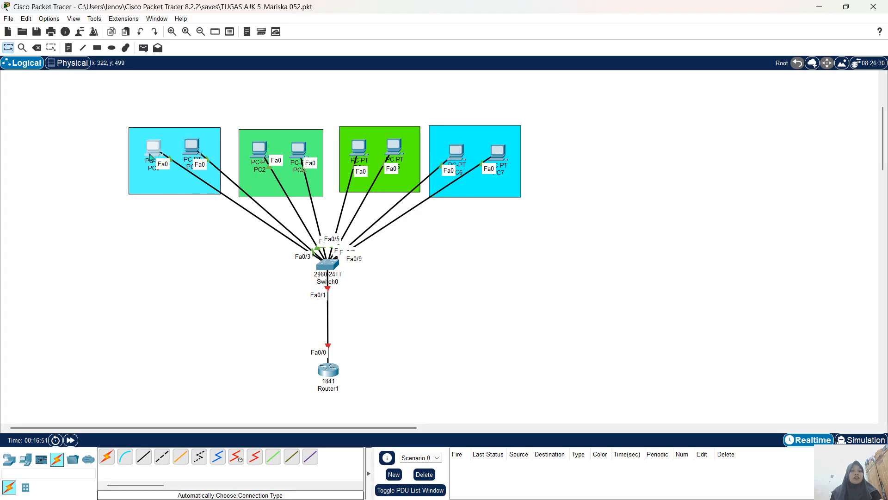
drag(150, 158, 192, 157)
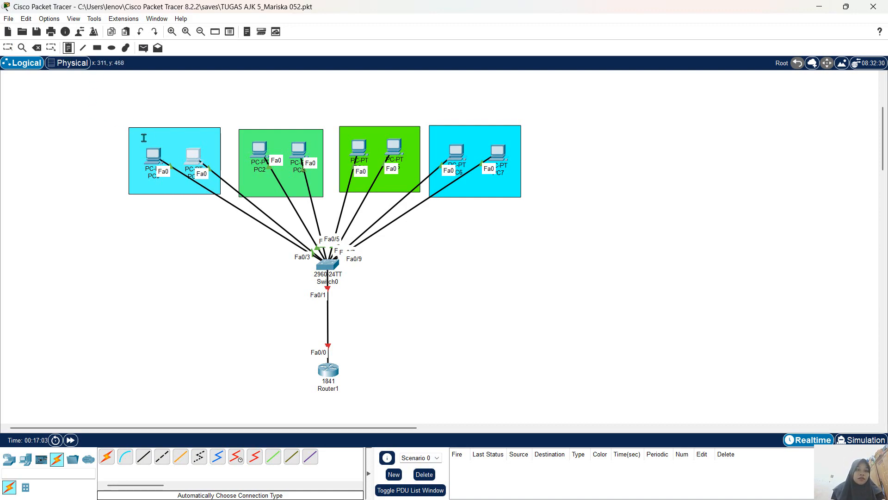
Add the text label PRODUKSI above PC0 in the light cyan rectangle.
click(139, 137)
text(PRODUK)
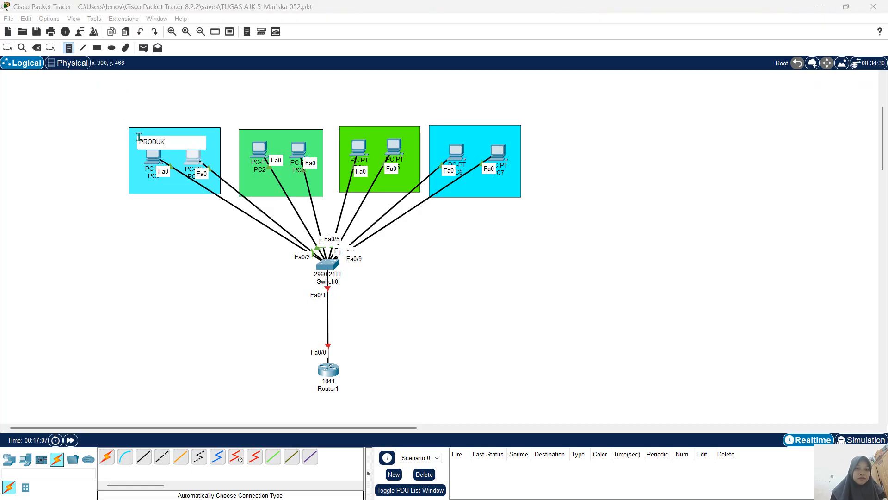
text(SI)
click(158, 221)
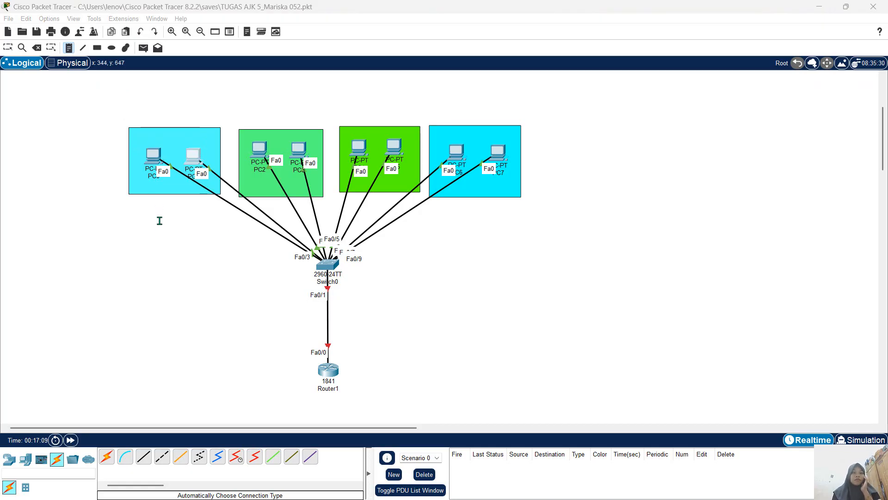
Add the text label IT in the green rectangle around PC2 and PC3.
click(250, 140)
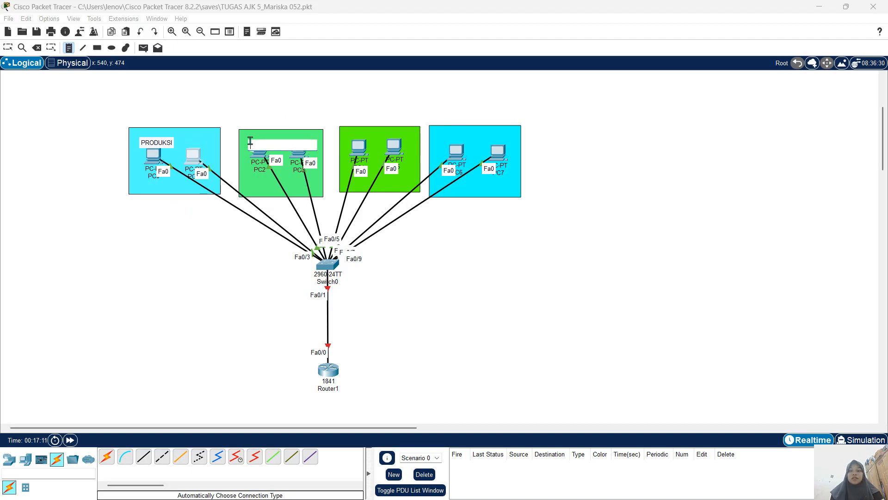
key(Caps_Lock)
key(Caps_Lock)
text(U)
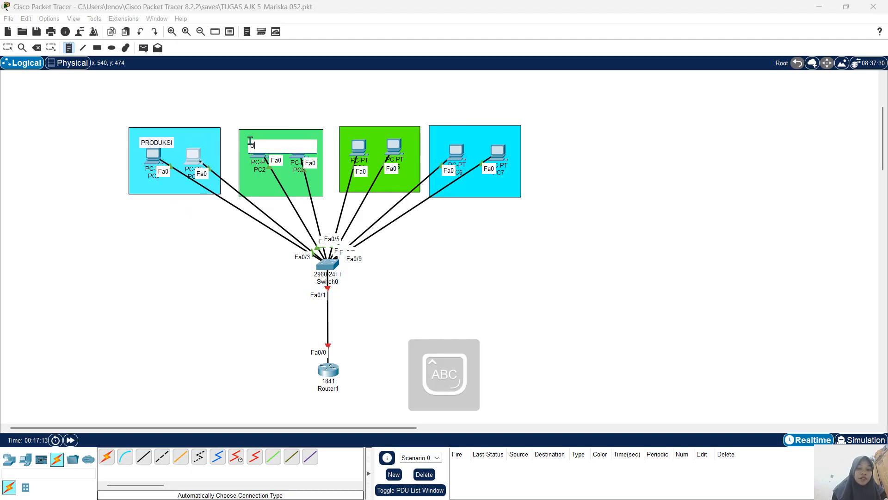
key(Caps_Lock)
text(t)
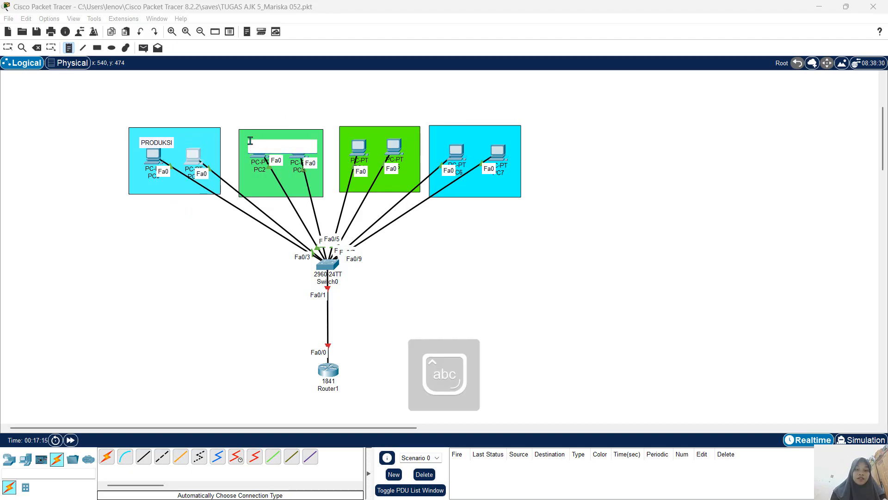
key(Caps_Lock)
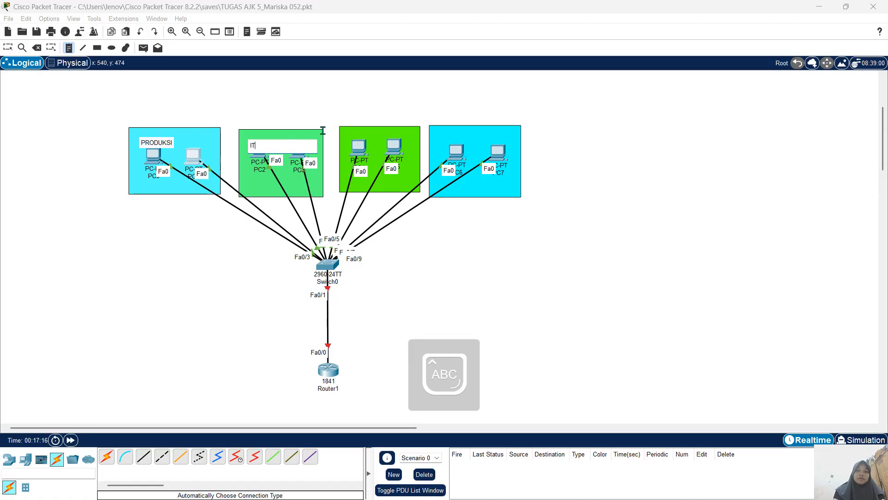
Add the text label HR in the PC4–PC5 rectangle and FINANCE in the PC6–PC7 rectangle.
click(369, 139)
text(HR)
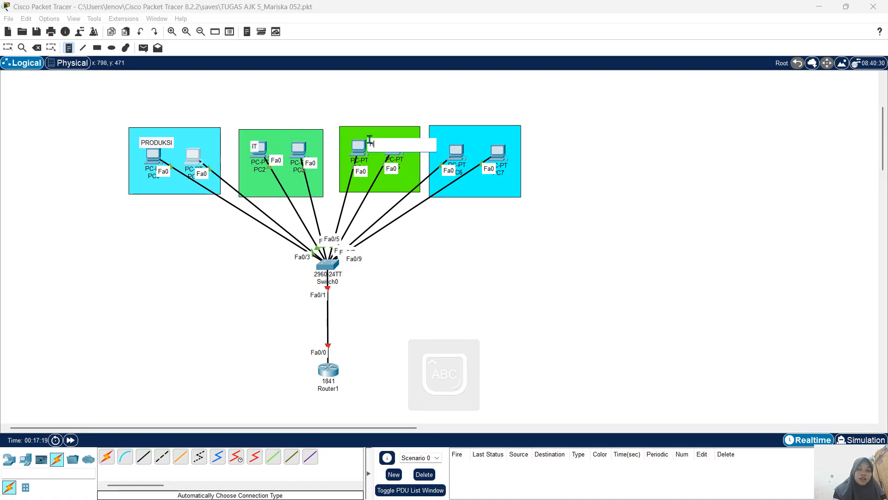
click(459, 148)
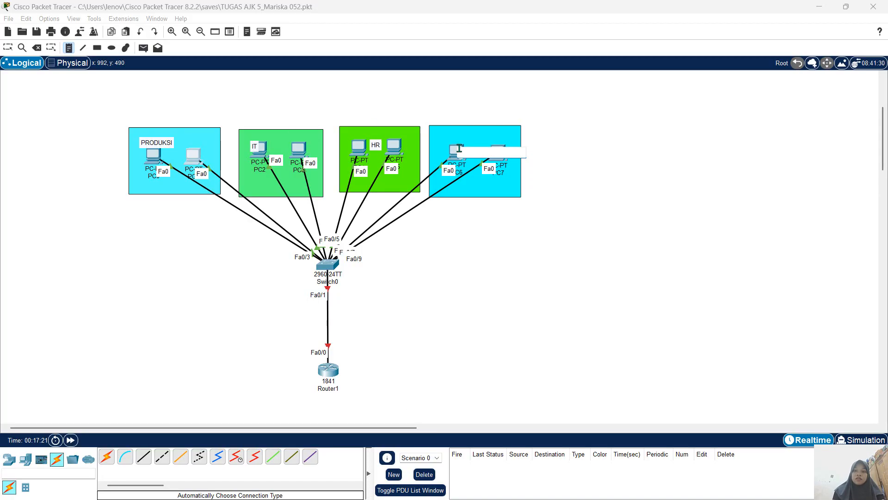
key(Caps_Lock)
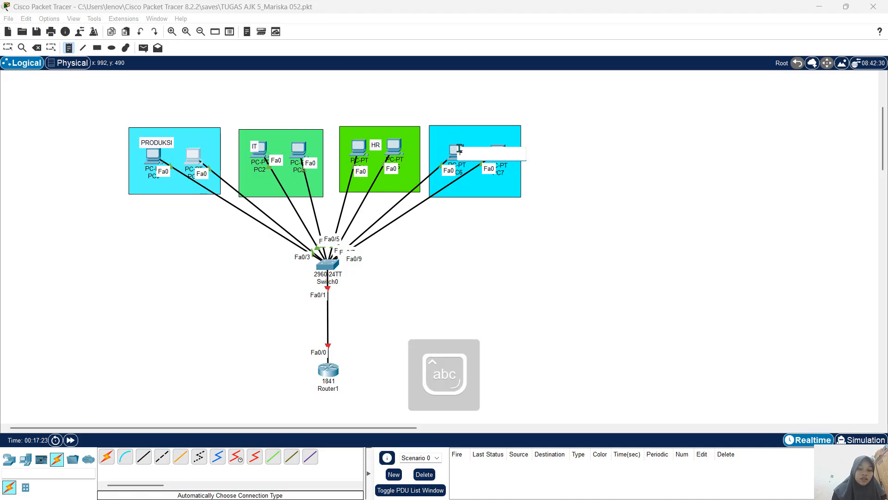
key(Caps_Lock)
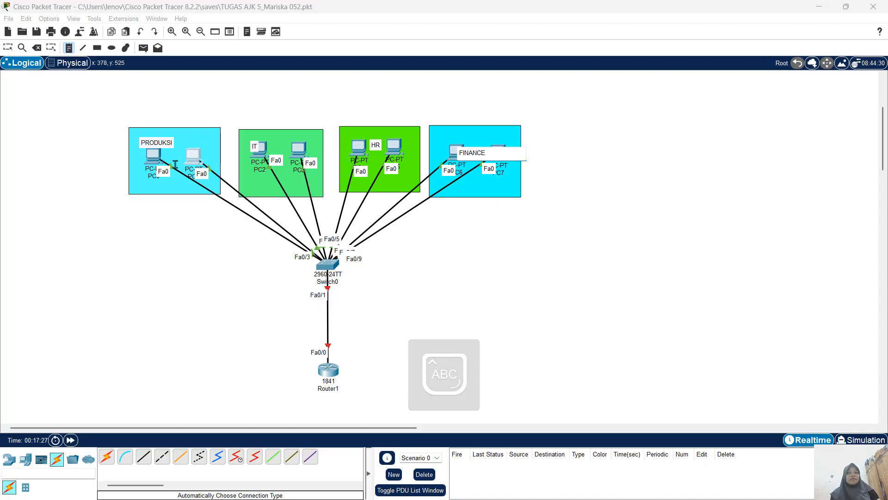
Move the PRODUKSI, IT, HR and FINANCE labels to the upper middle of their rectangles, above the PCs.
click(8, 47)
drag(166, 142, 187, 140)
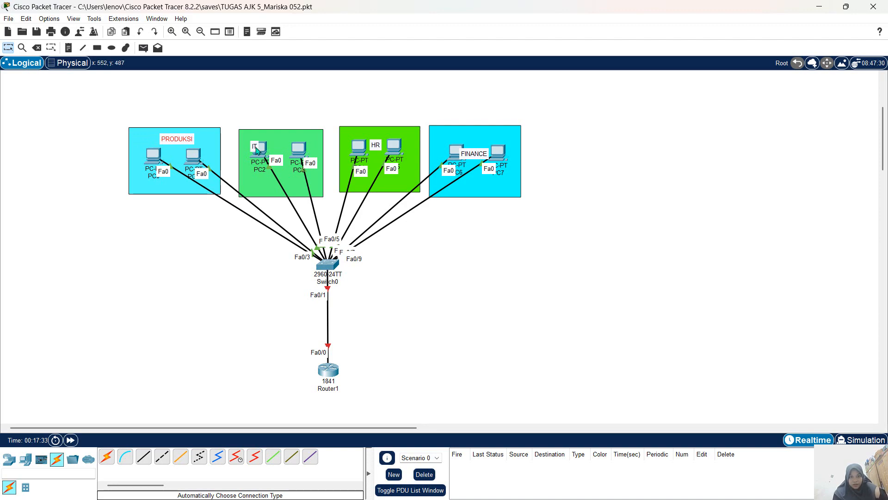
drag(255, 148, 280, 143)
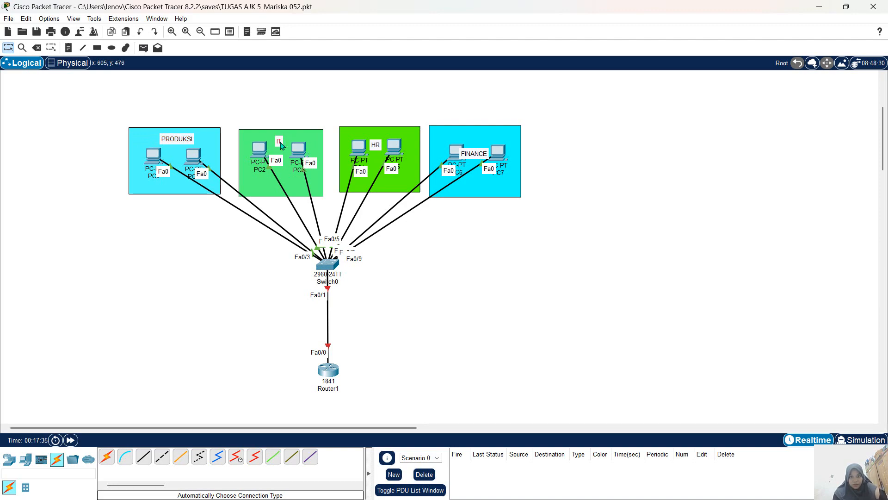
drag(377, 147, 378, 139)
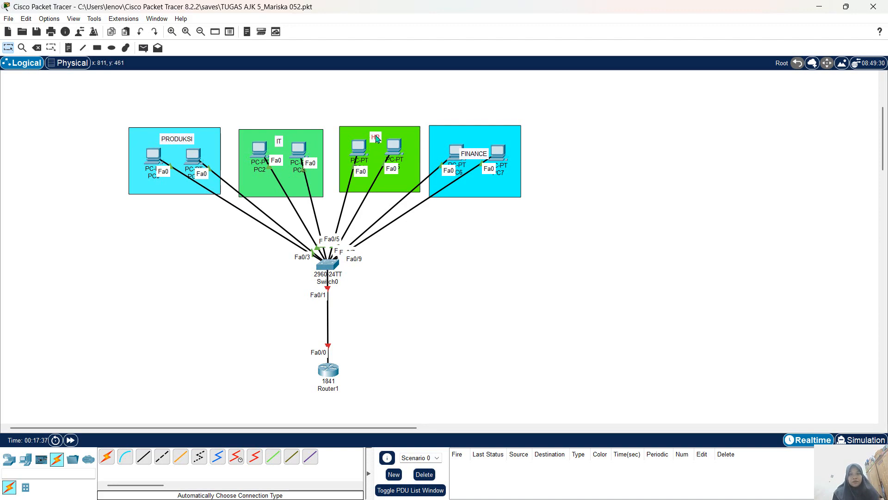
drag(484, 155, 485, 136)
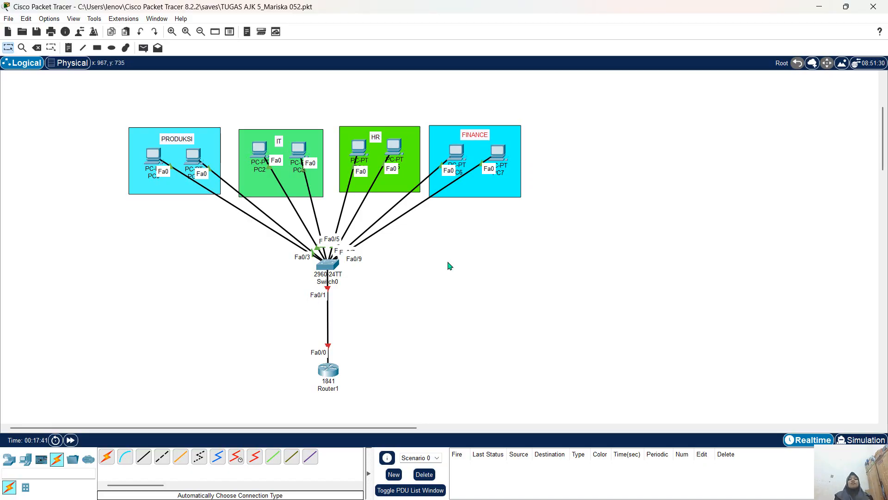
Delete the unconnected 1841 router Router0 above the department areas.
scroll(450, 266, up, 1)
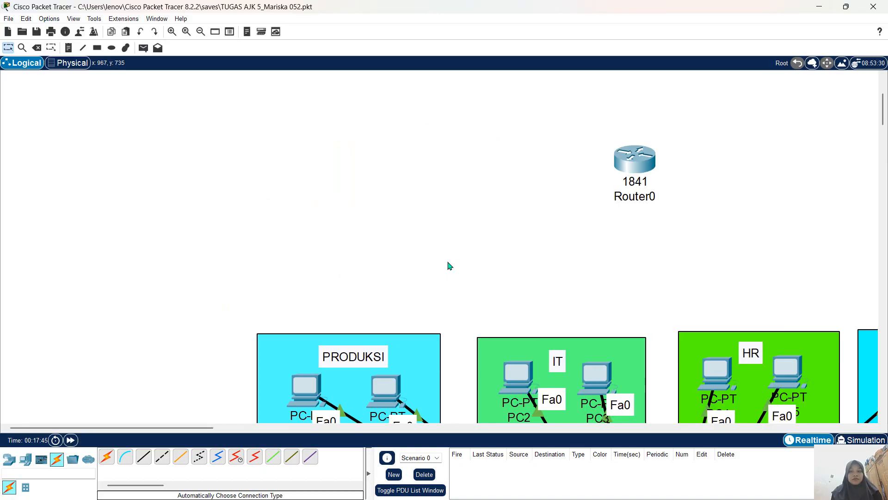
scroll(450, 266, down, 3)
scroll(451, 266, right, 6)
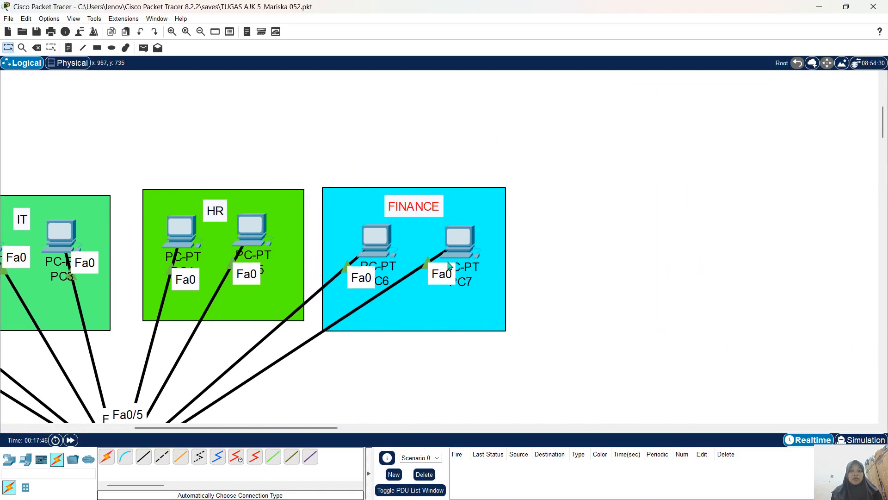
scroll(449, 267, left, 4)
scroll(448, 266, up, 3)
scroll(449, 266, down, 1)
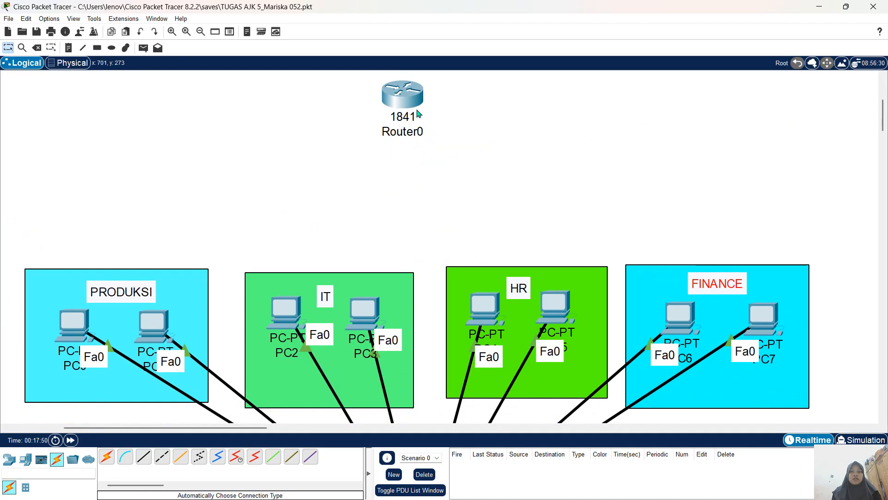
scroll(419, 113, down, 1)
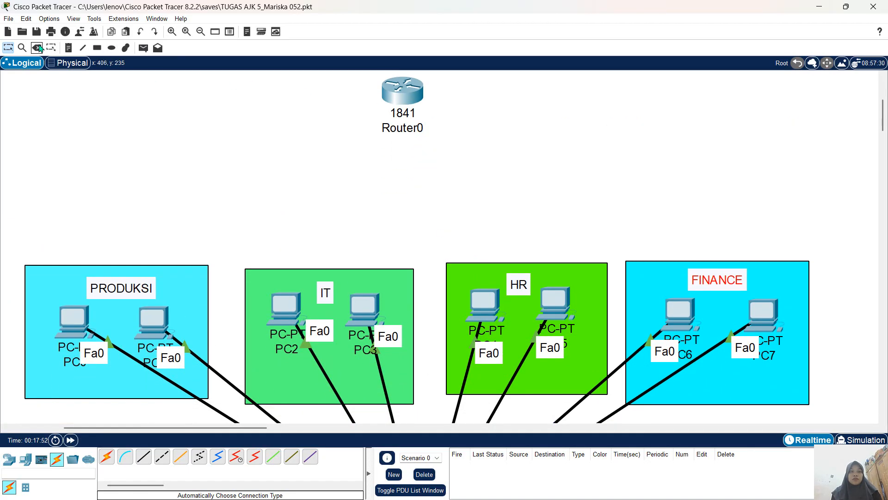
click(413, 97)
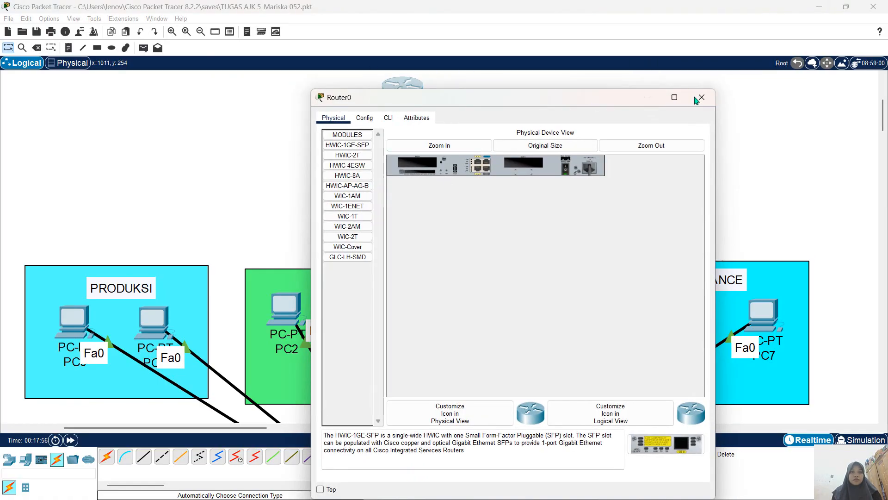
click(702, 97)
click(36, 48)
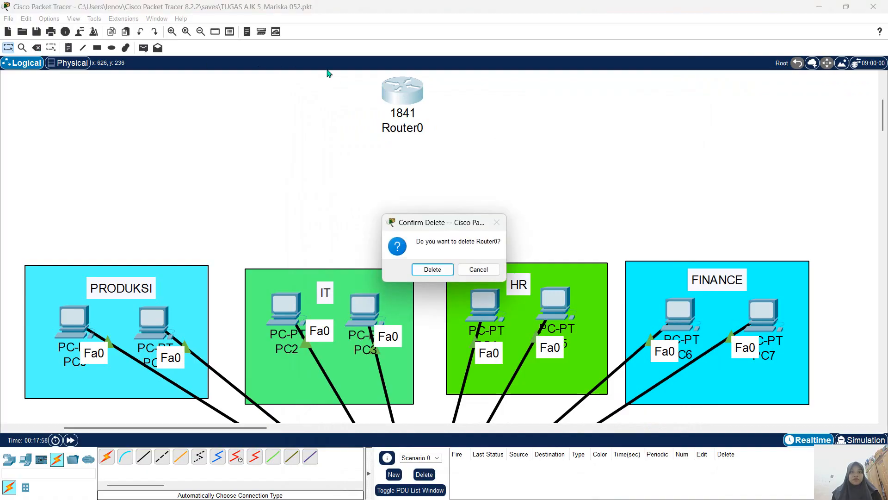
click(432, 270)
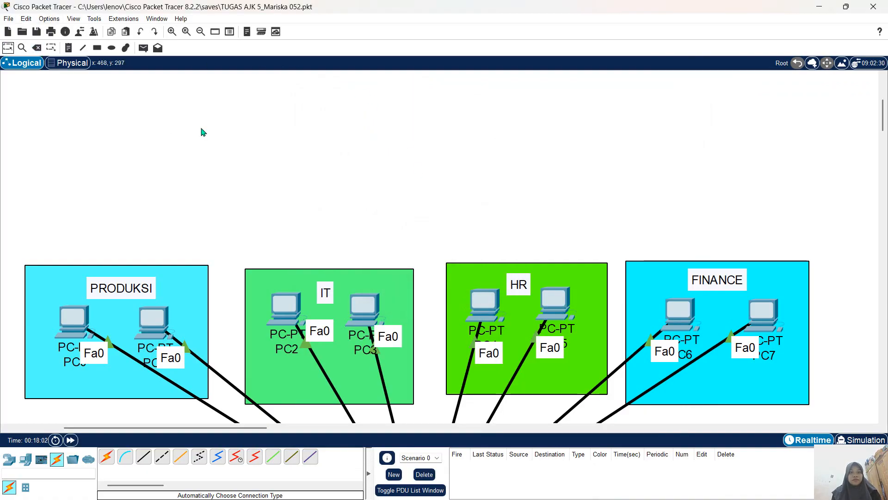
Look over the whole topology, from the four department areas down to the switch and Router1.
scroll(202, 133, down, 5)
scroll(202, 133, up, 2)
ctrl+scroll(202, 133, down, 1)
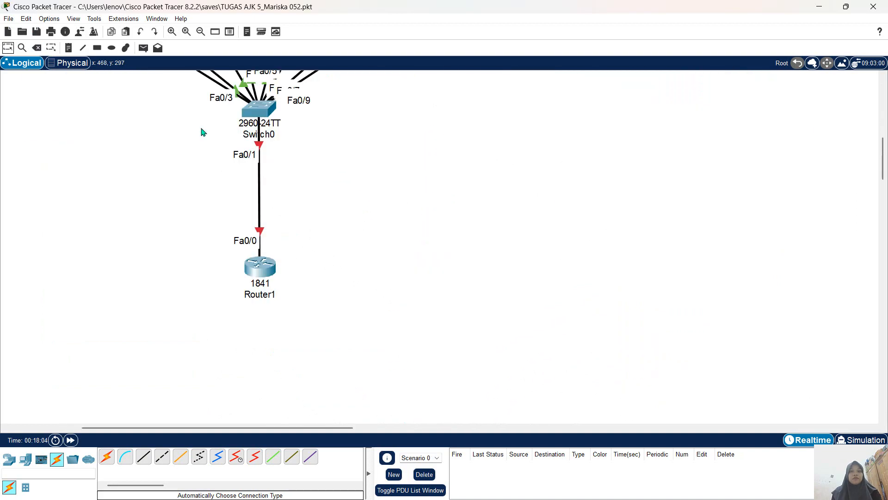
scroll(202, 133, up, 3)
scroll(202, 132, left, 5)
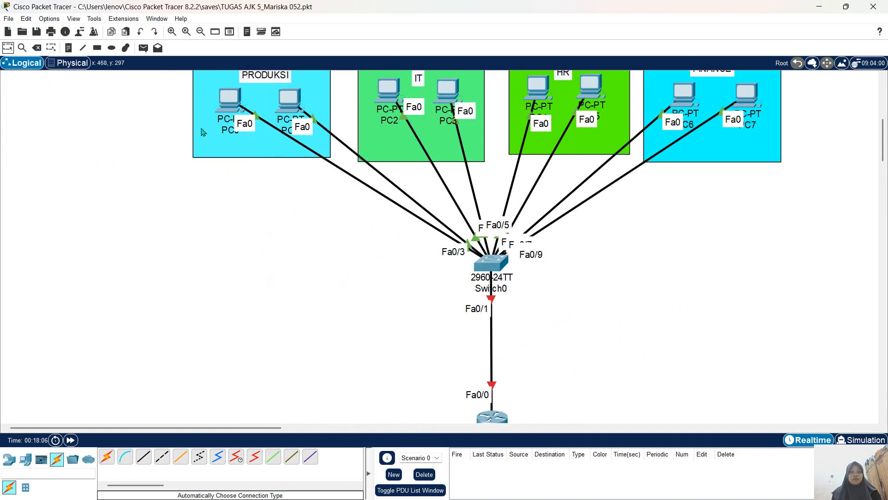
scroll(202, 132, up, 1)
ctrl+scroll(202, 132, down, 1)
scroll(202, 132, down, 2)
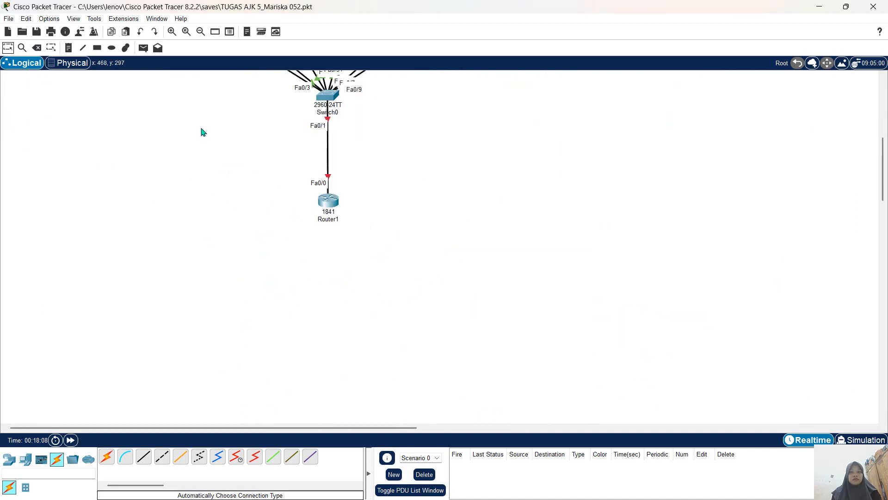
scroll(202, 133, up, 5)
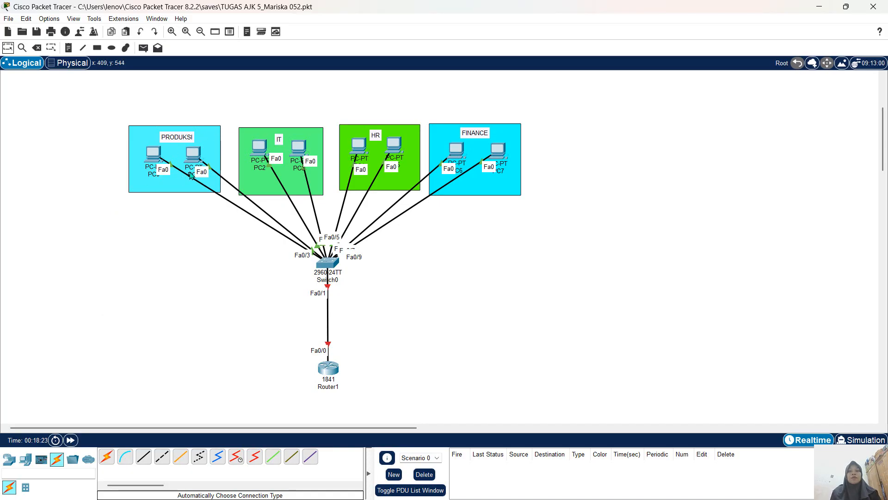
mouse_move(191, 176)
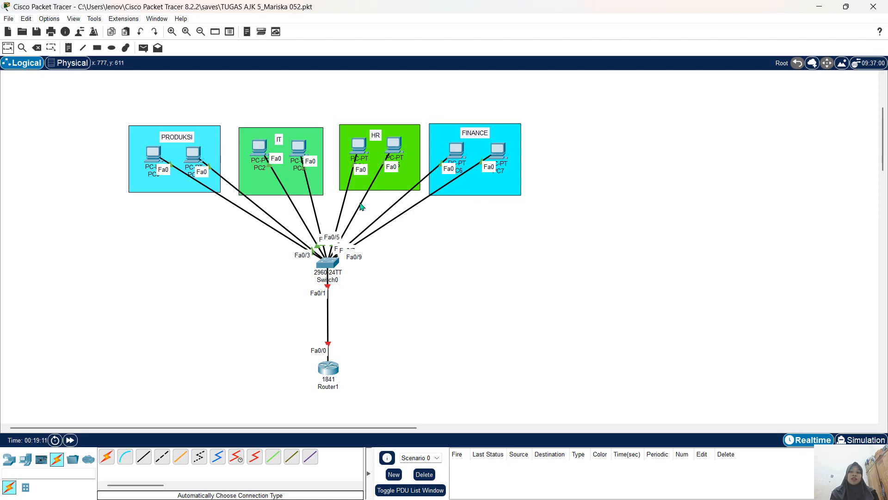
Open the command line of Switch0 and enter global configuration mode with enable and conf t.
mouse_move(336, 271)
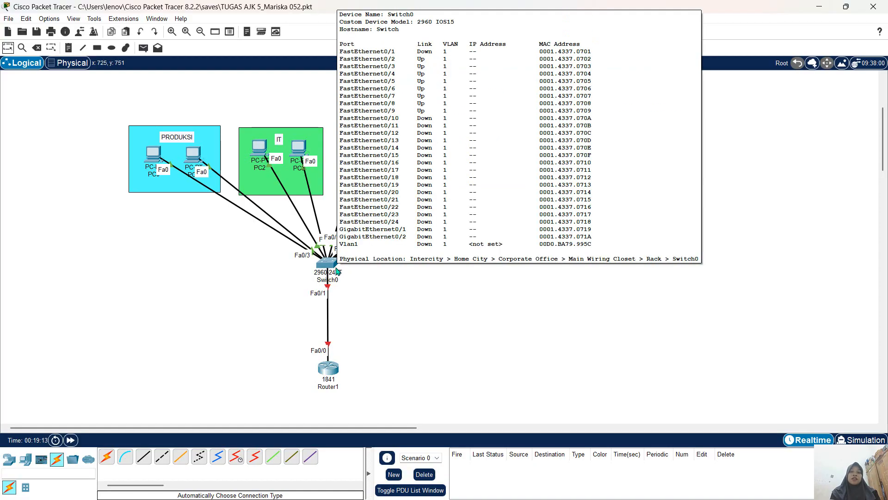
click(336, 271)
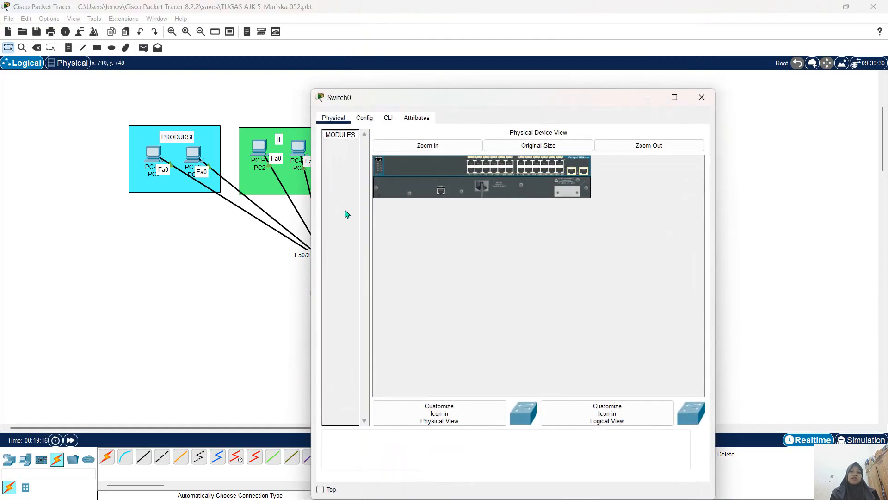
click(388, 118)
key(Return)
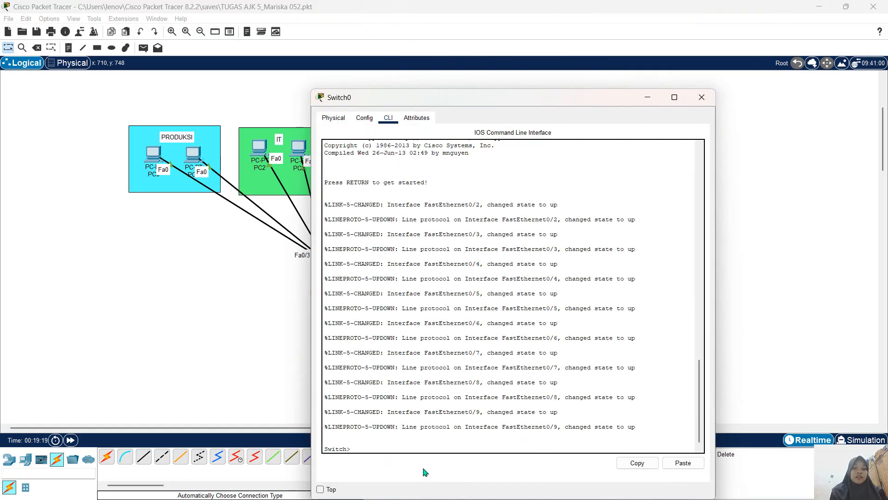
text(enable)
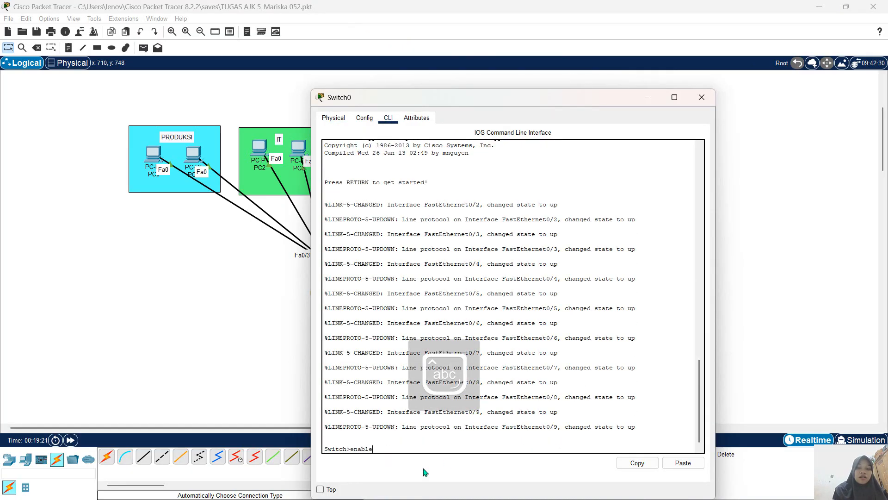
key(Return)
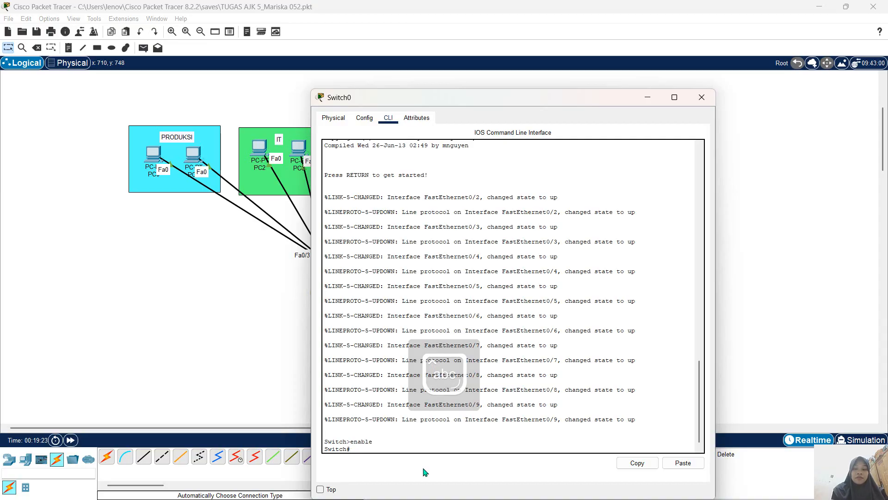
text(conf)
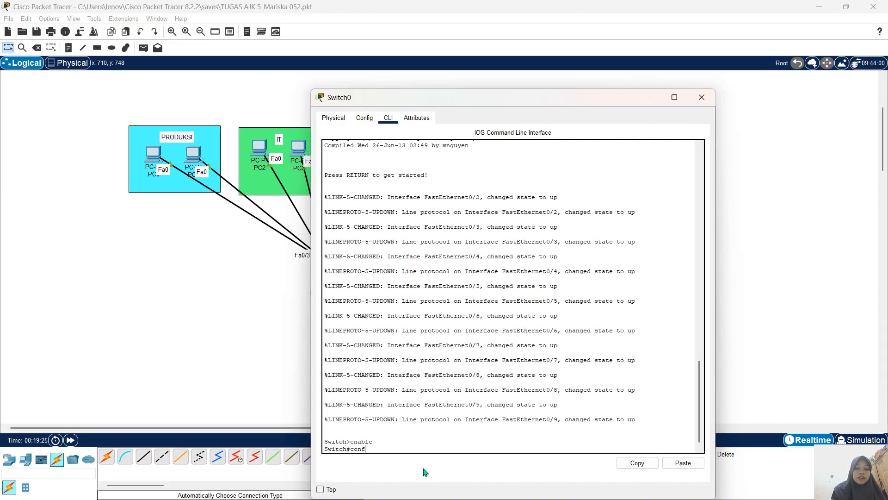
text( t)
key(Return)
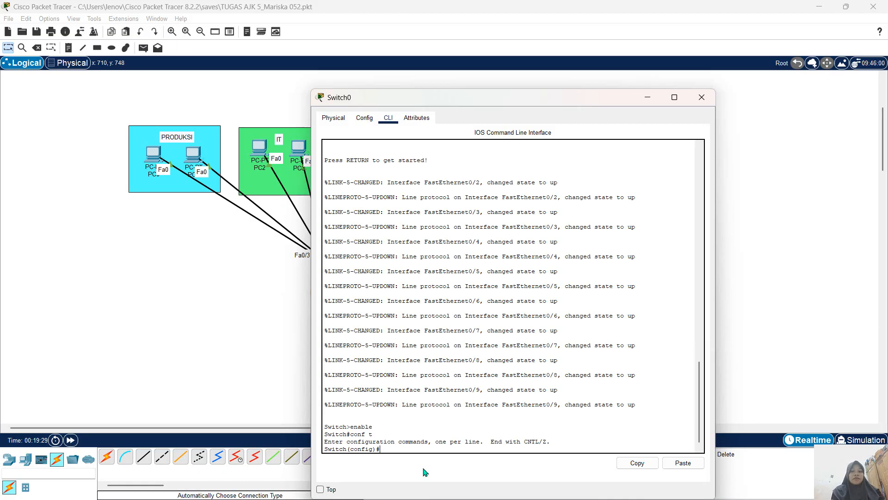
Create VLAN 10 on the switch and name it PRODUKSI.
text(vlan)
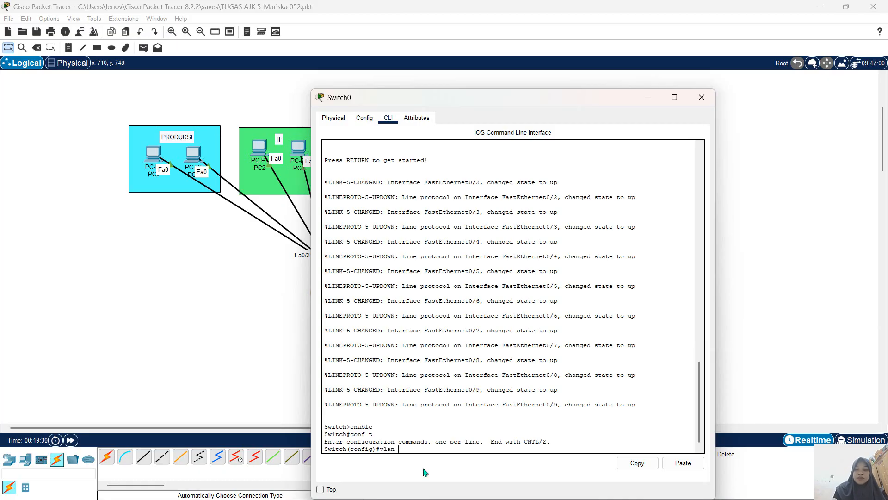
text( 10)
key(Return)
text(N)
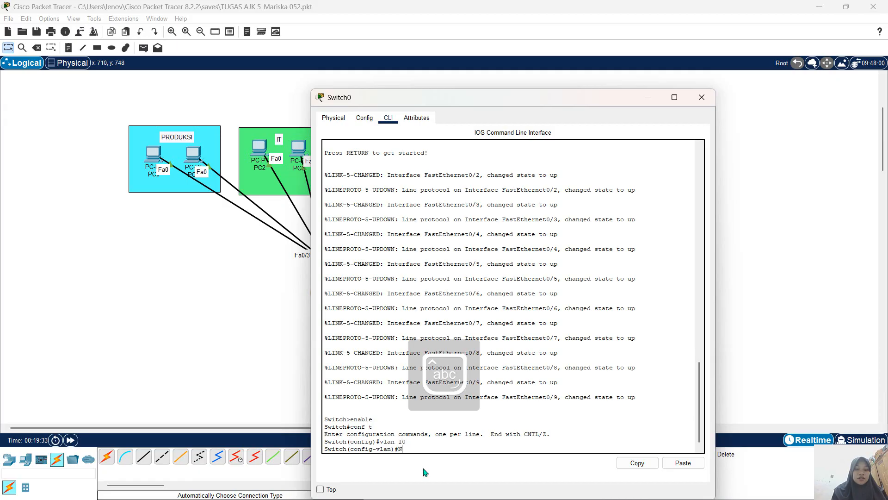
key(BackSpace)
text(name)
key(Caps_Lock)
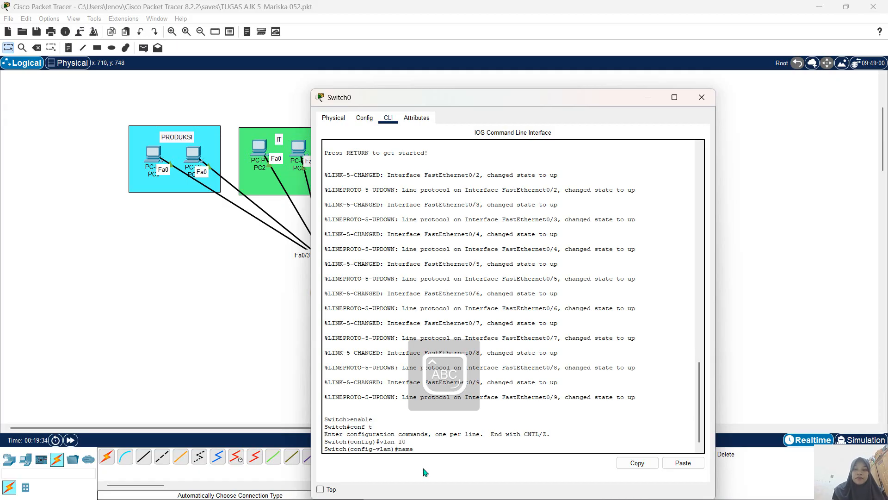
text(PRODUKSI)
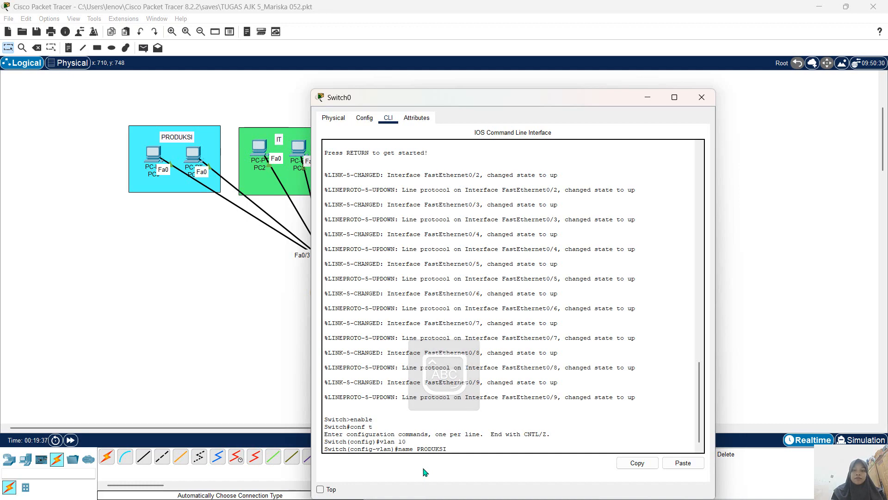
key(Return)
text(vlan 10)
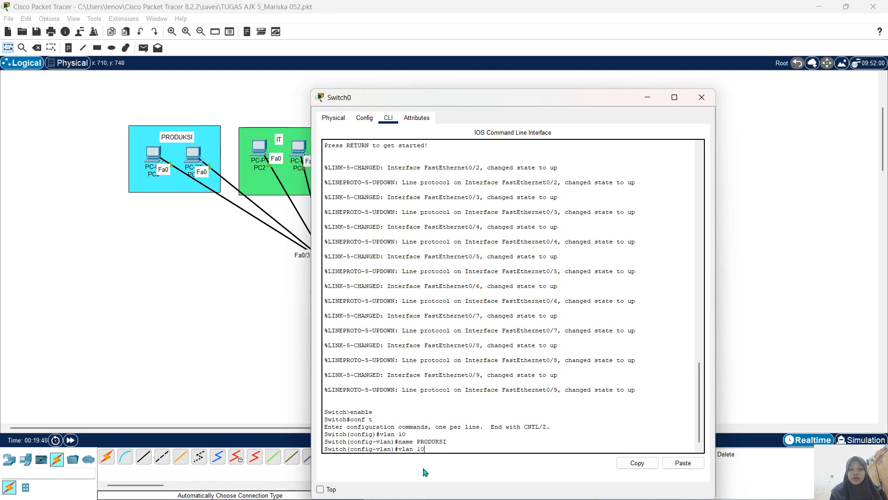
key(BackSpace)
key(BackSpace)
key(BackSpace)
key(BackSpace)
key(BackSpace)
key(BackSpace)
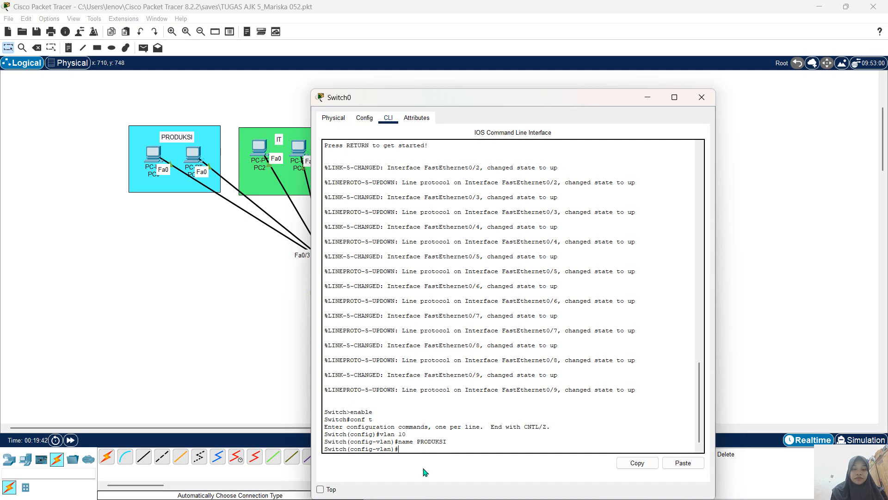
key(Caps_Lock)
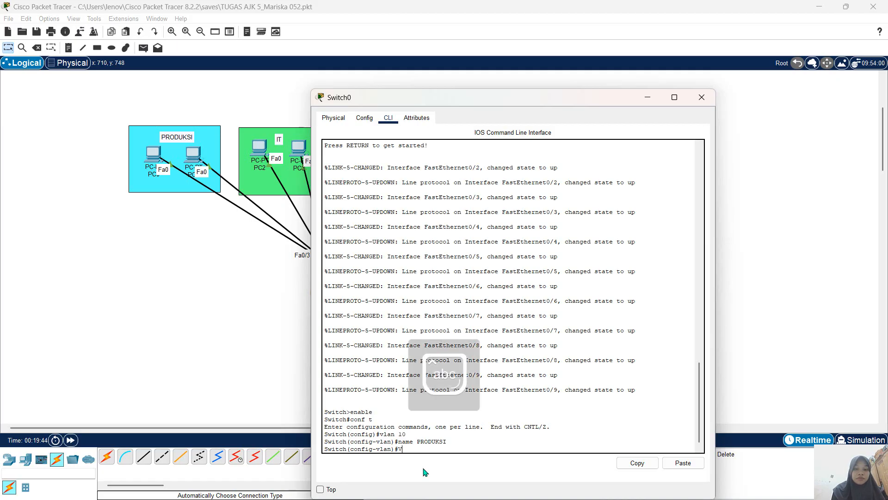
key(Return)
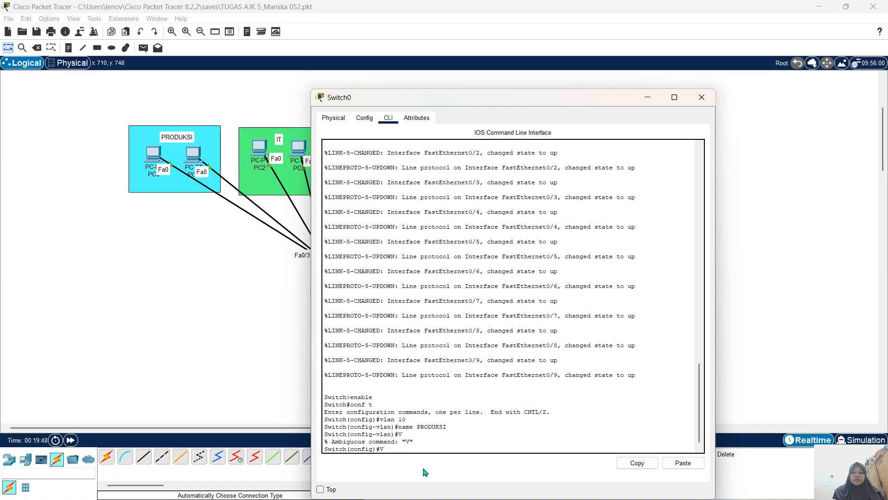
Create VLAN 20 with the command vlan 20.
key(Up)
key(Up)
key(Up)
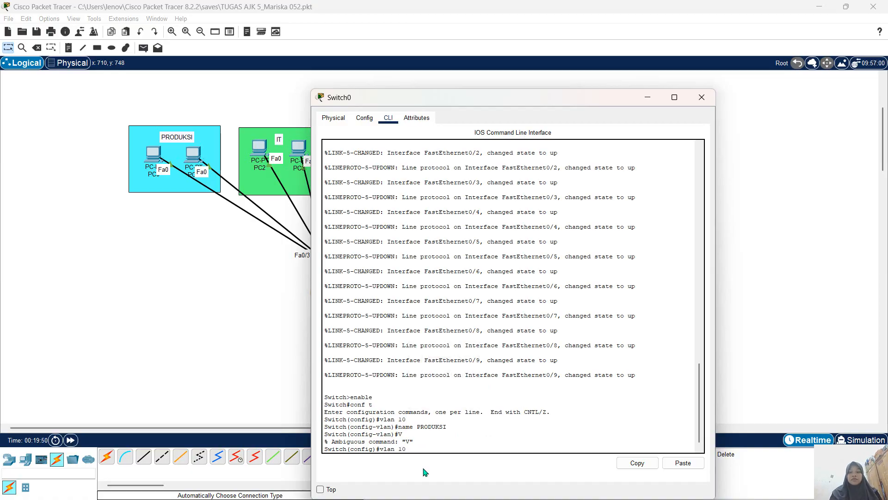
key(BackSpace)
key(BackSpace)
text(20)
key(Return)
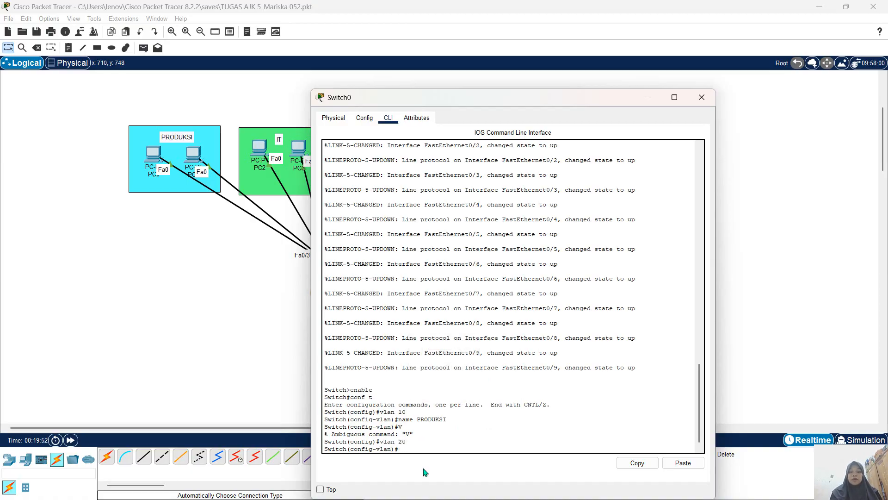
Name VLAN 20 IT with the command name IT.
key(Up)
key(Up)
key(Up)
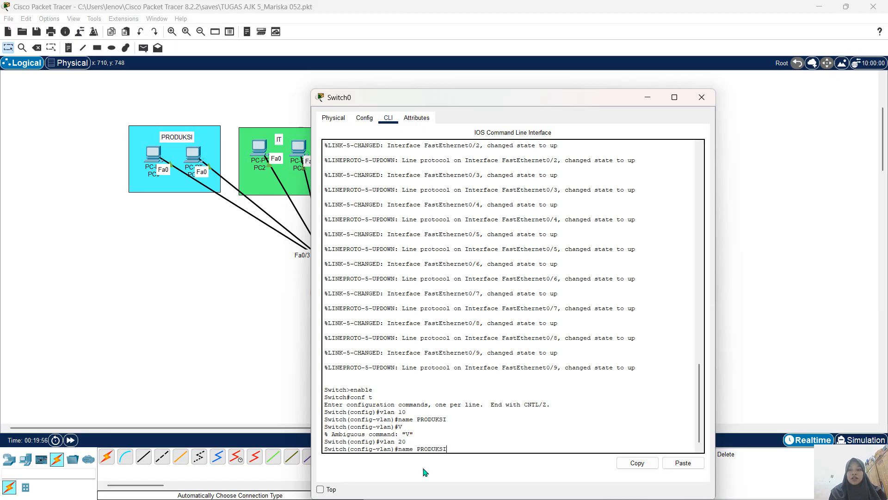
key(BackSpace)
key(BackSpace)
key(BackSpace)
key(BackSpace)
key(BackSpace)
key(BackSpace)
key(BackSpace)
key(BackSpace)
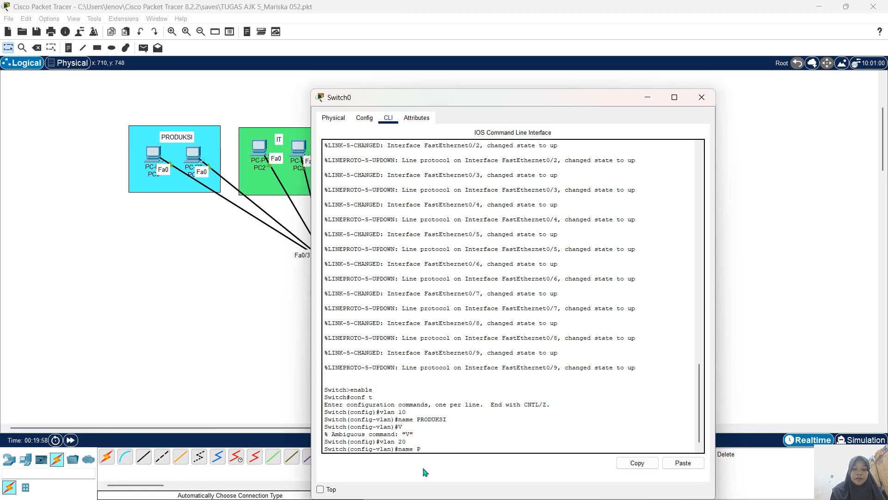
key(Caps_Lock)
key(Return)
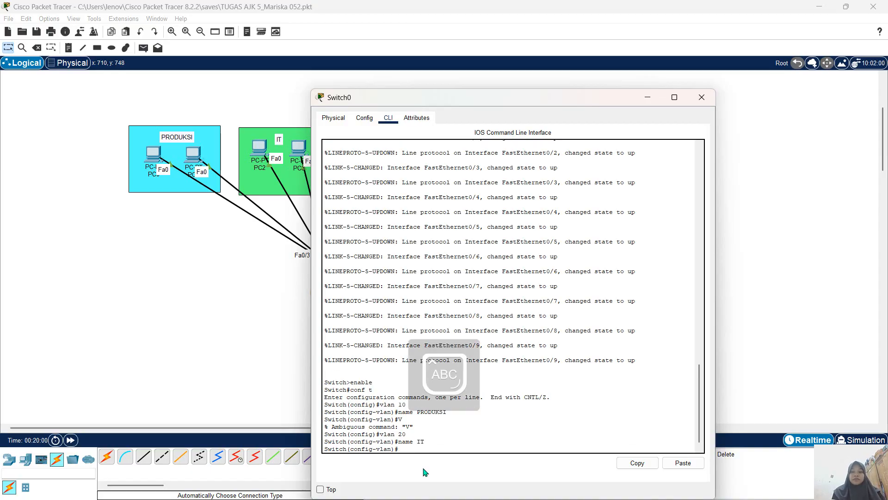
Create VLAN 30 on the switch and name it HR.
text(vlan)
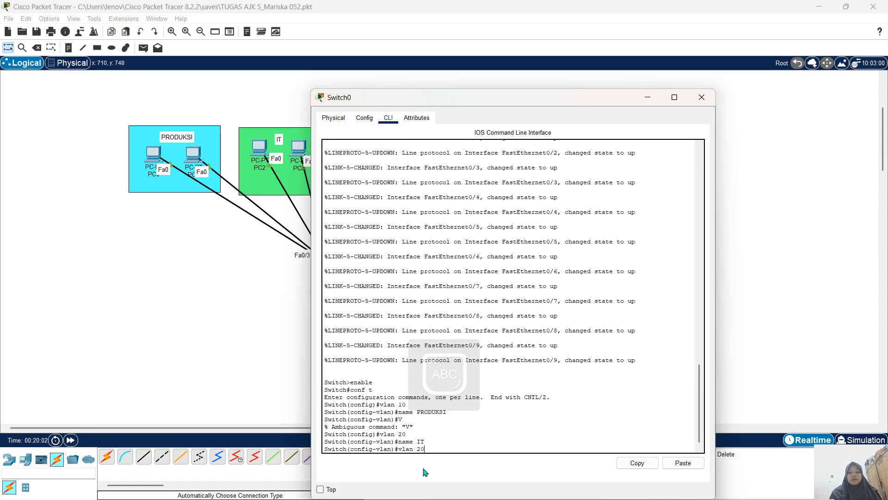
text( 30)
key(Return)
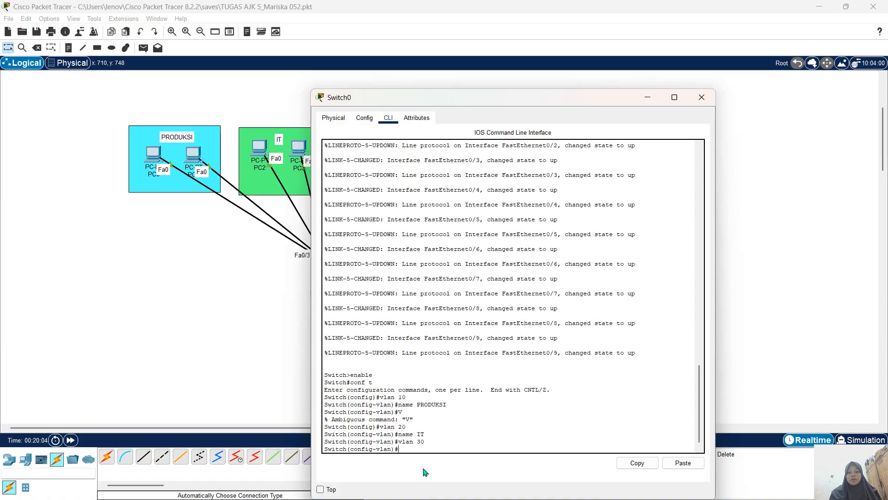
key(Up)
key(Up)
key(BackSpace)
key(BackSpace)
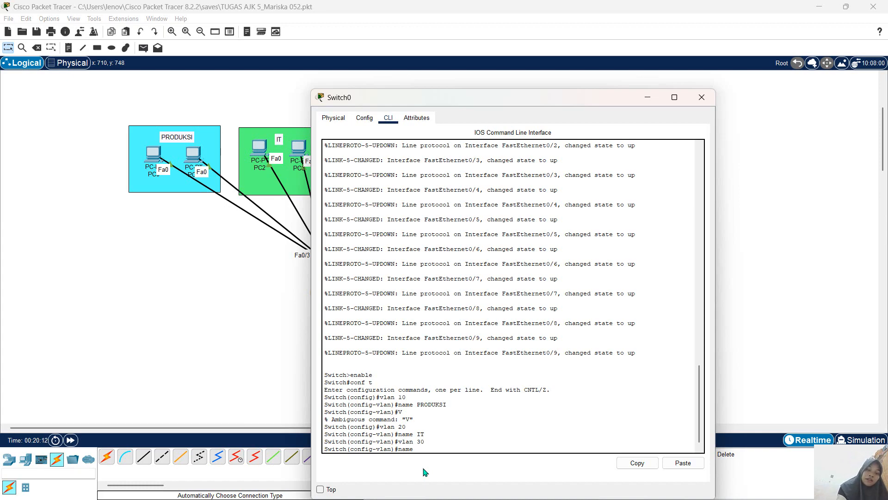
key(Return)
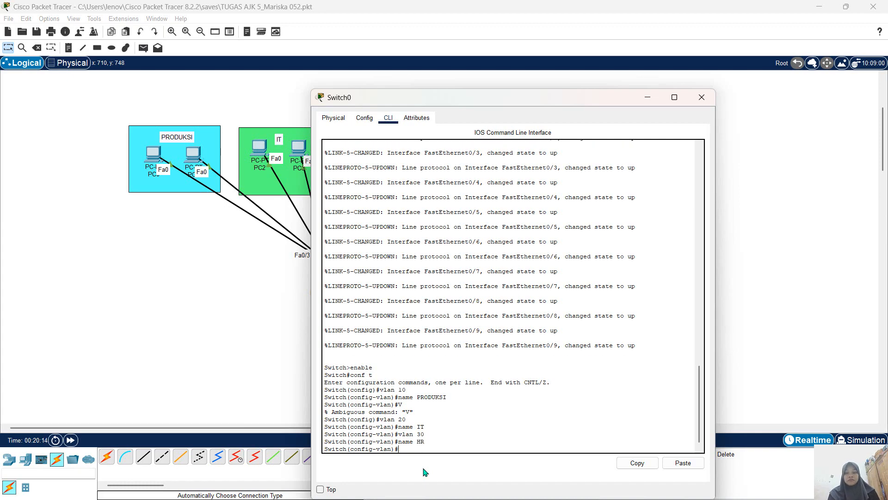
Create VLAN 40 with the command vlan 40.
key(Up)
key(Up)
key(BackSpace)
text(40)
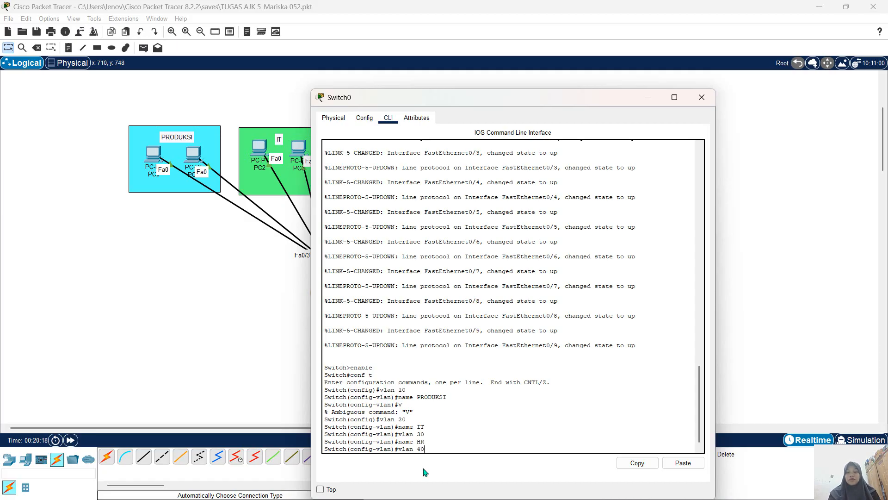
key(Return)
Name VLAN 40 FINANCE and return to global configuration mode with ex.
key(Up)
key(Up)
key(Up)
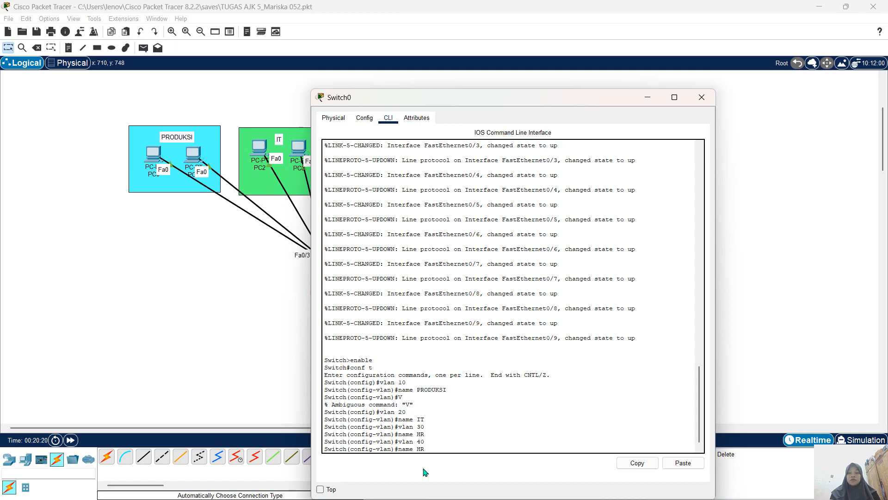
key(Down)
key(BackSpace)
key(BackSpace)
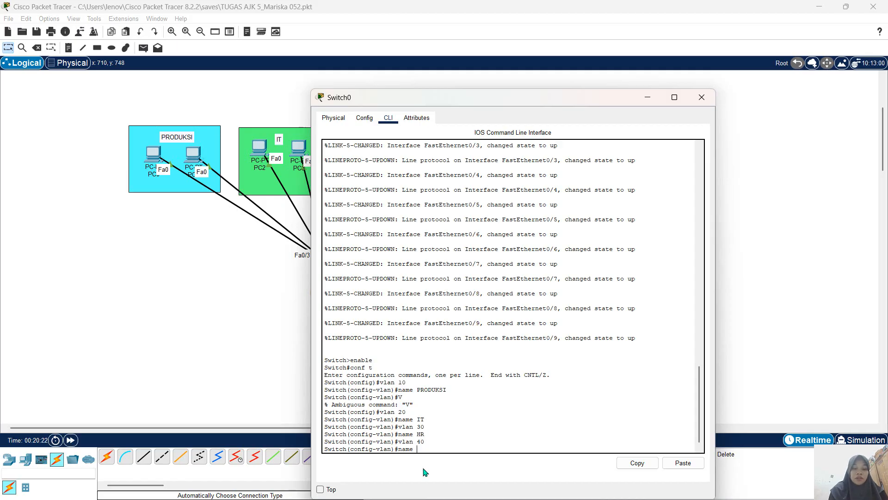
text(FINANCE)
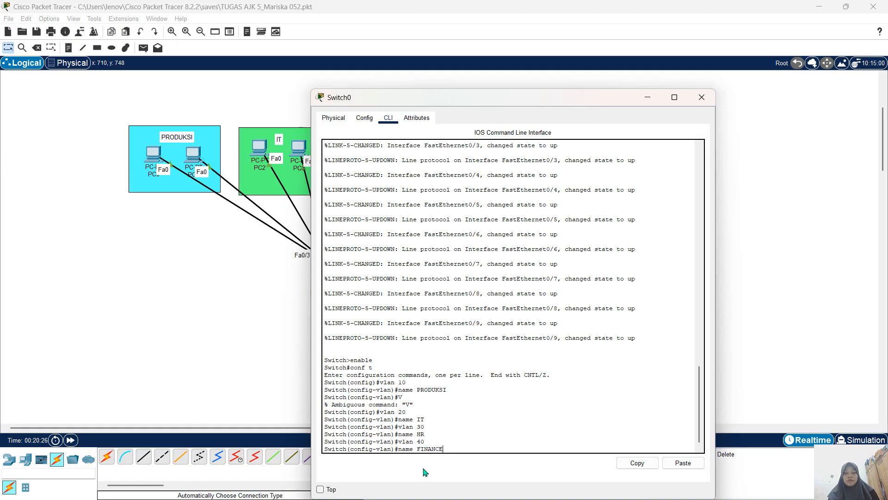
key(Return)
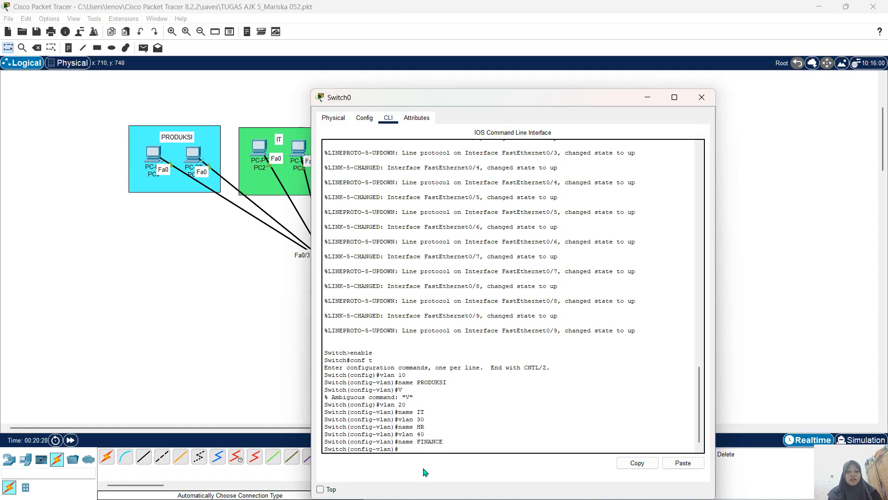
key(Caps_Lock)
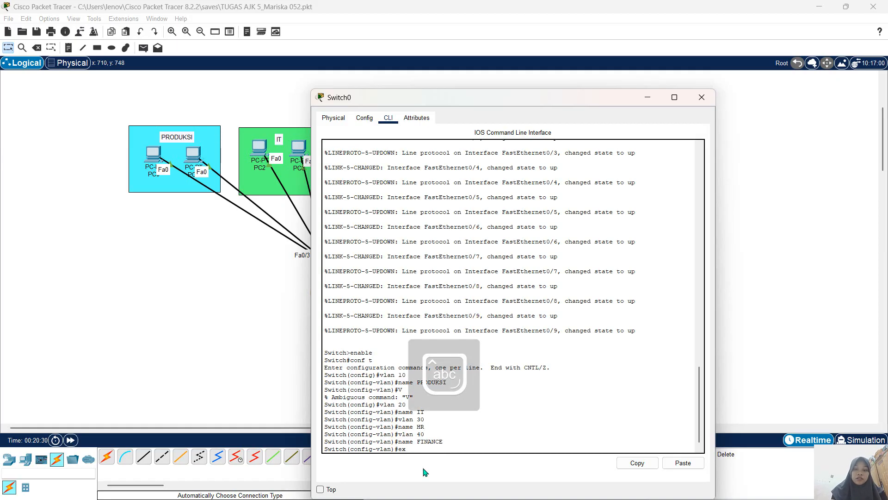
text(ex)
key(Return)
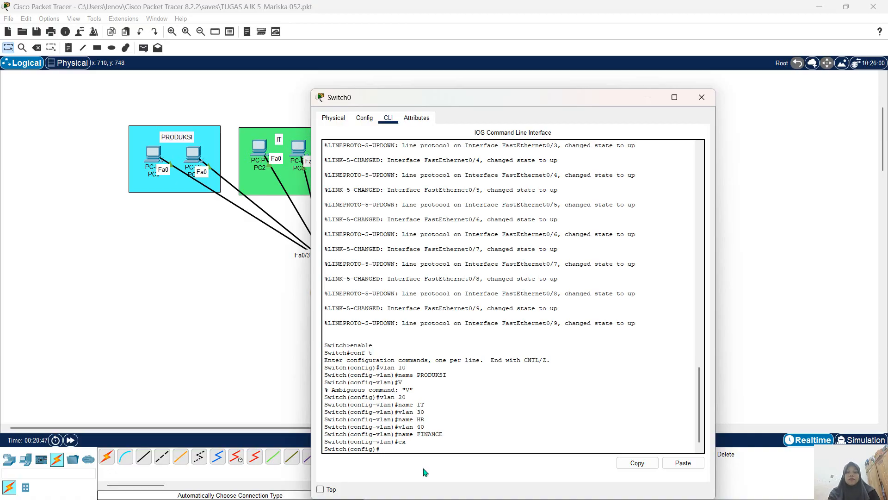
Enter interface range configuration for switch ports fa0/3-4 with interface range fa0/3-4.
key(Caps_Lock)
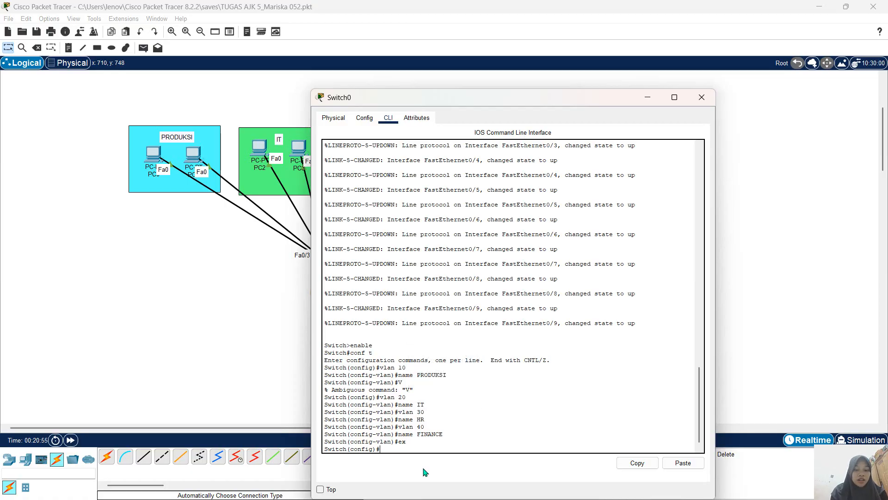
text(interface)
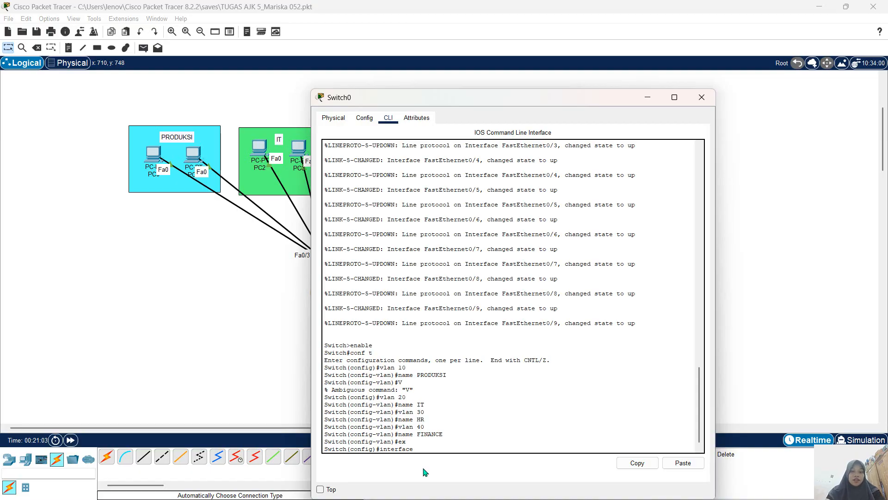
text(range)
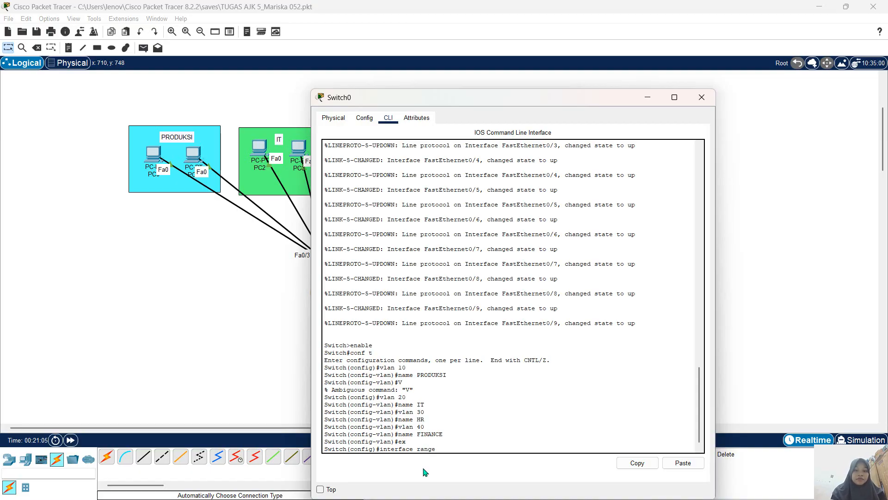
text( fa0/)
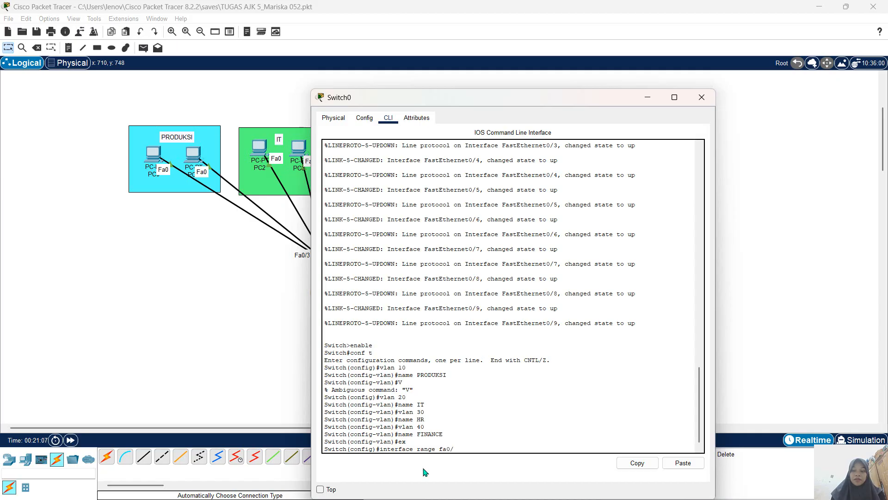
text(3)
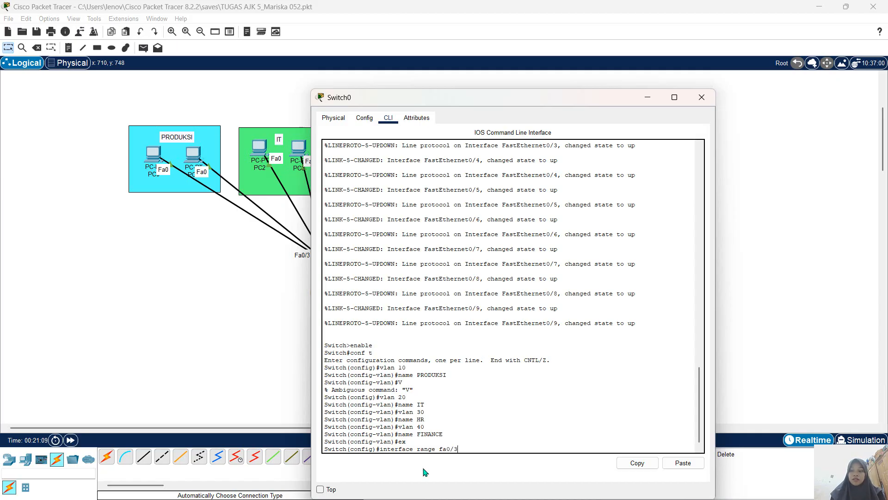
text(-)
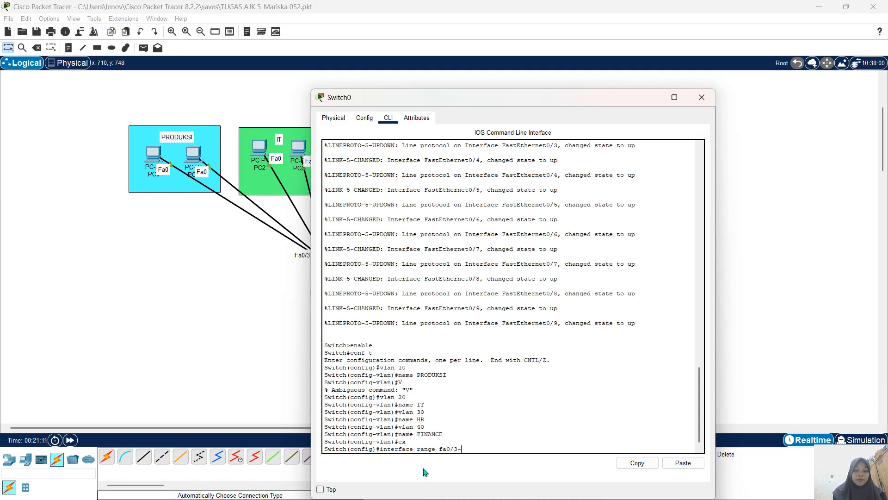
text(4)
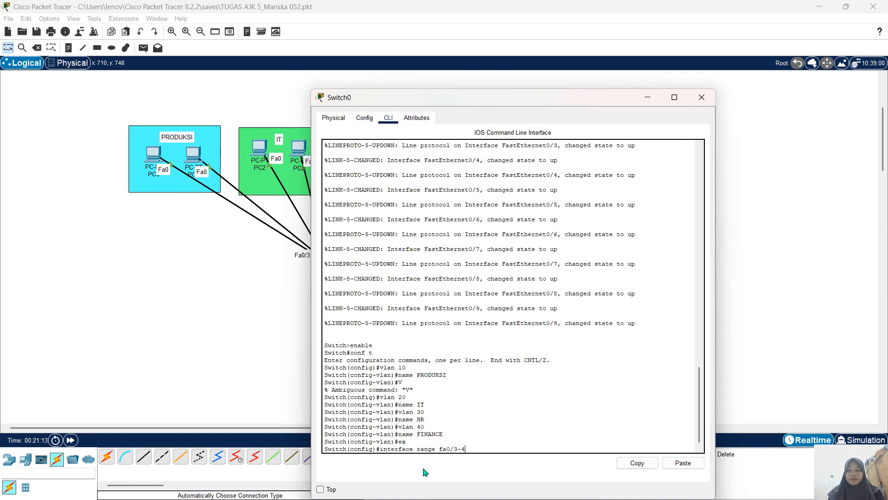
key(Return)
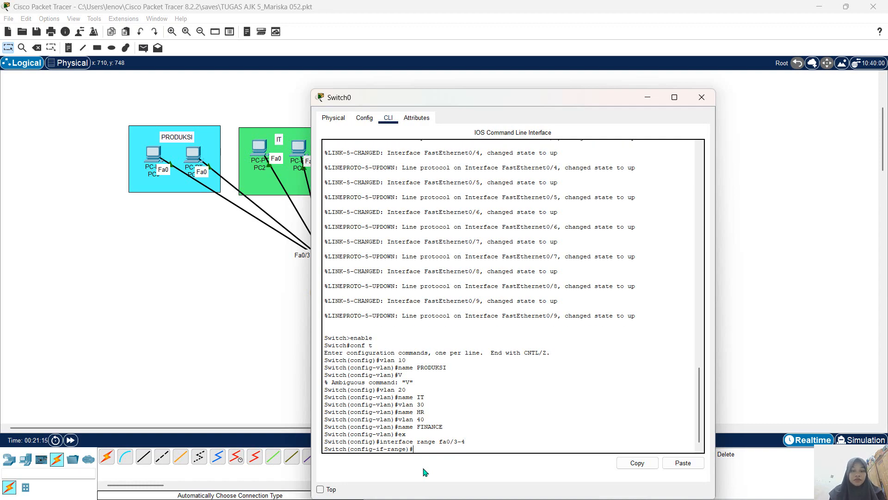
Set switch ports fa0/3-4 to access mode with switchport mode access.
text(swir)
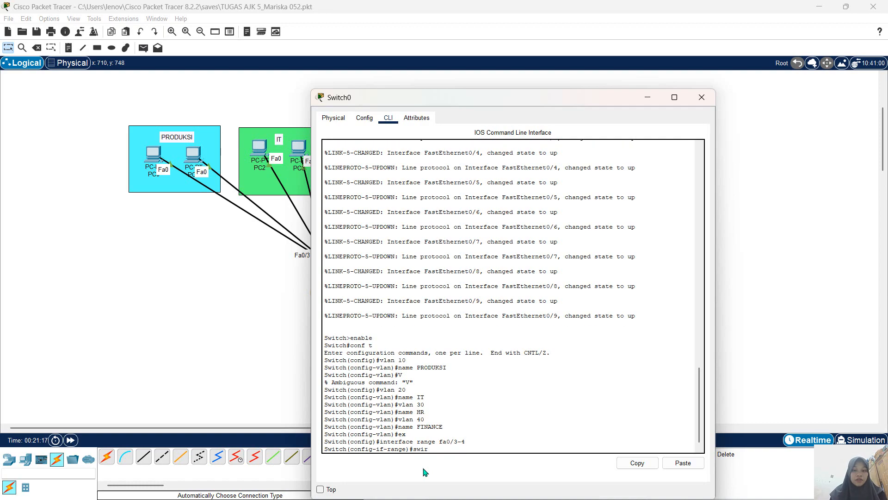
text(v)
key(BackSpace)
key(BackSpace)
text(chport)
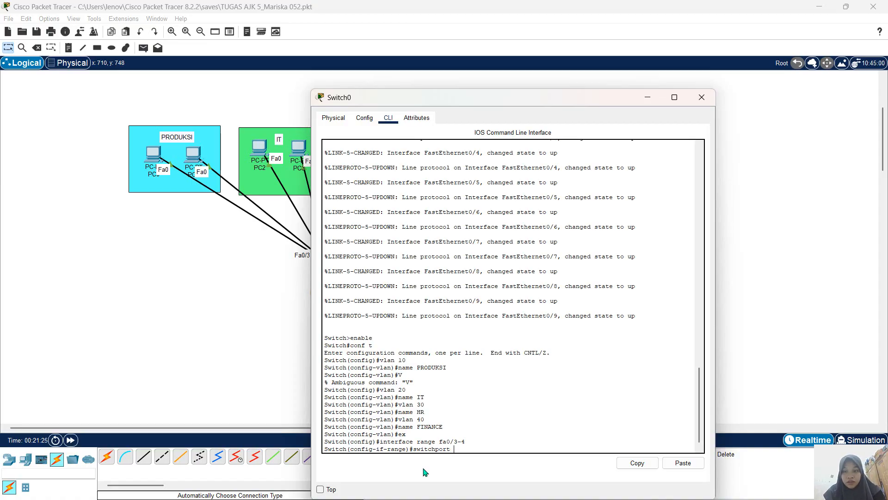
text( mode)
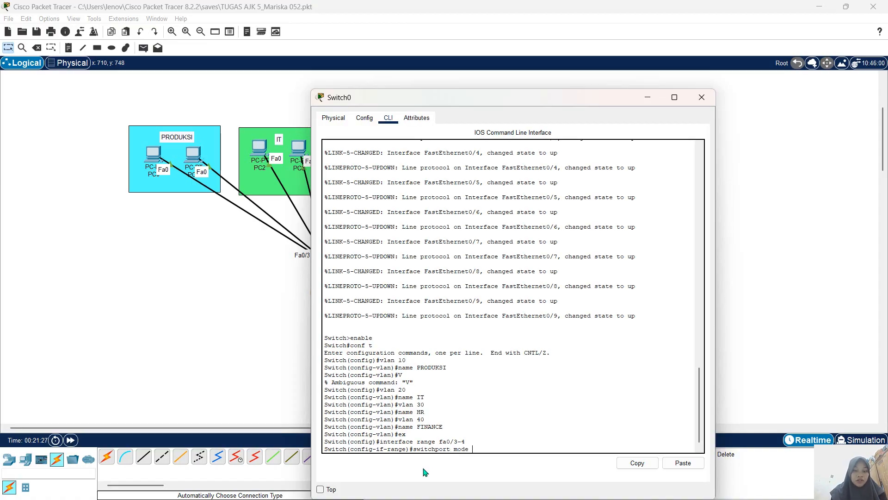
text( access)
key(Return)
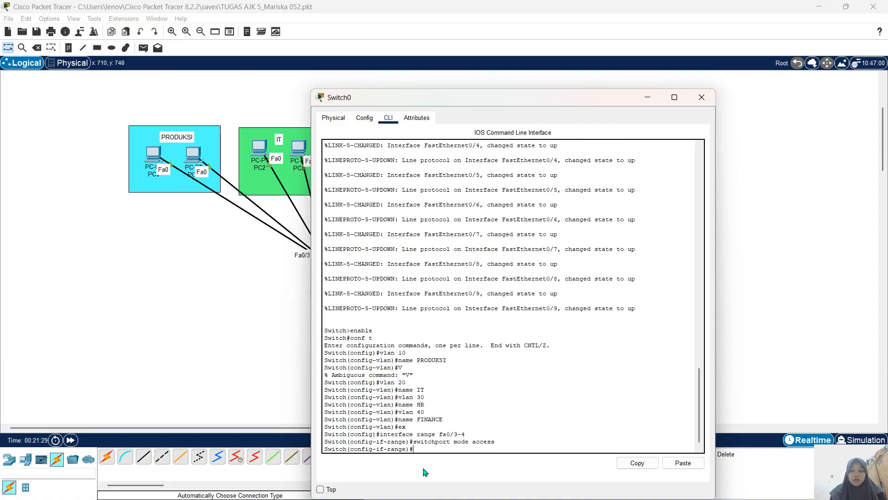
key(Up)
key(Return)
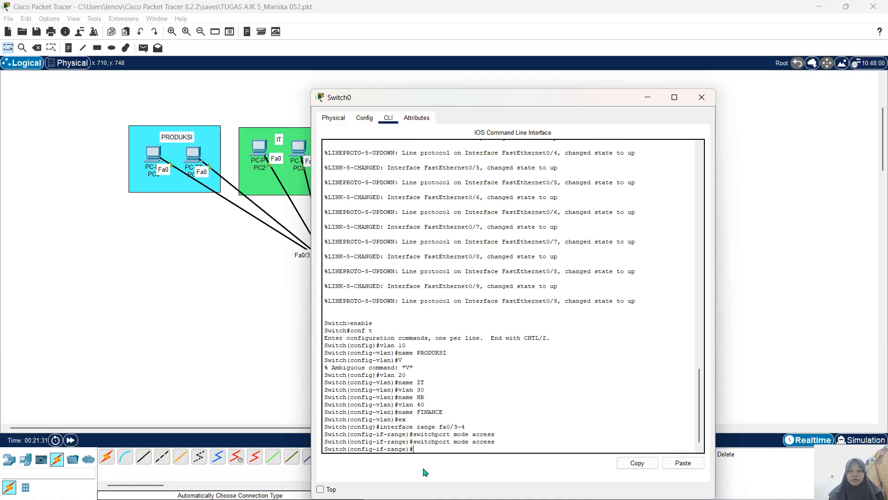
Assign ports fa0/3-4 to VLAN 10 with switchport access vlan 10.
key(Up)
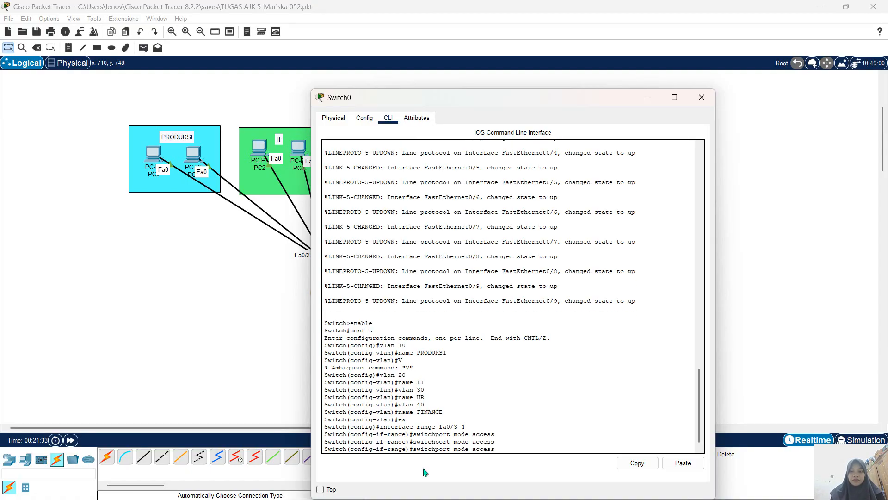
key(BackSpace)
key(BackSpace)
key(BackSpace)
key(BackSpace)
key(BackSpace)
key(BackSpace)
key(BackSpace)
key(BackSpace)
key(BackSpace)
key(BackSpace)
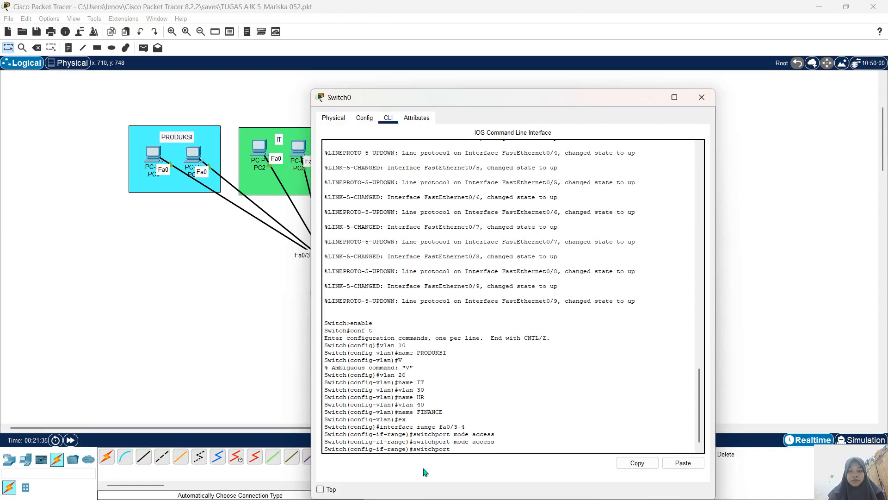
text(access)
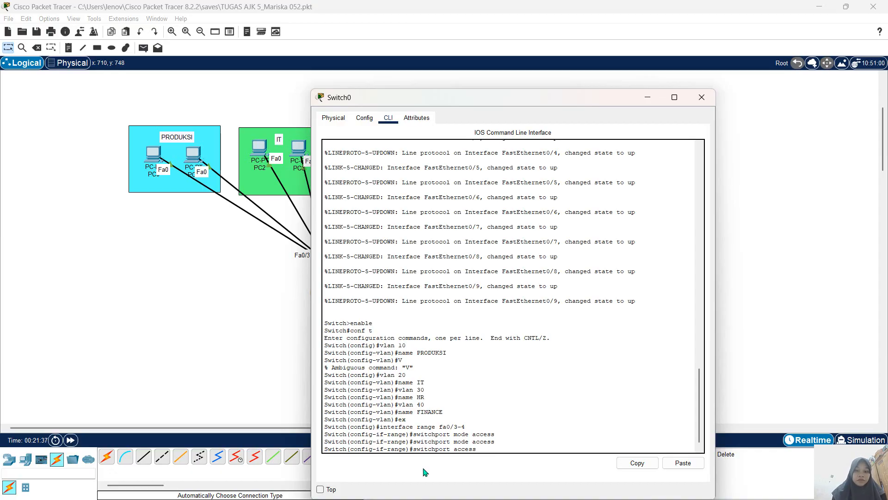
text( vlan )
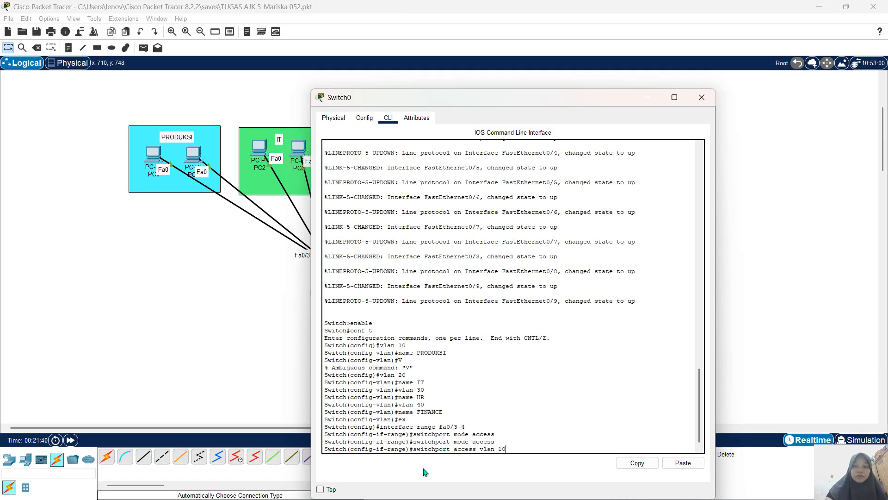
text(10)
key(Return)
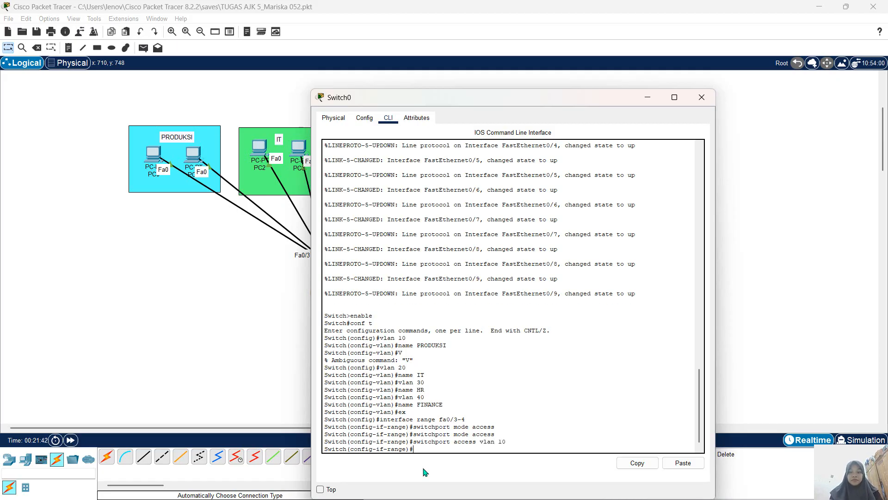
Enter interface range fa0/5-6 and set its ports to access mode with switchport mode access.
key(Up)
key(Up)
key(Up)
key(Up)
text(5-)
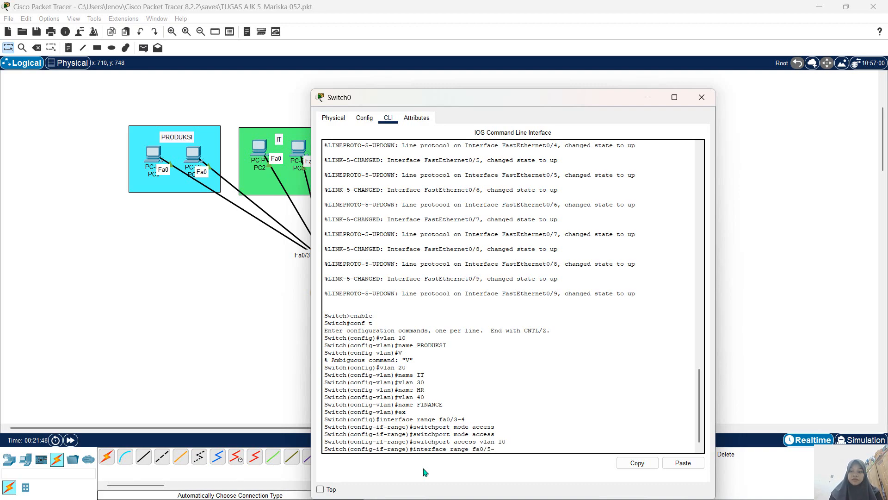
text(6)
key(Return)
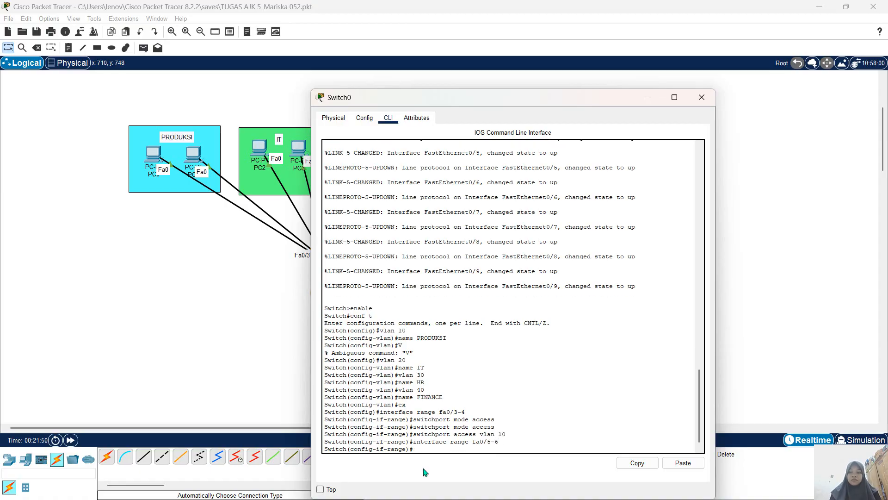
text(switchport mode access)
key(Return)
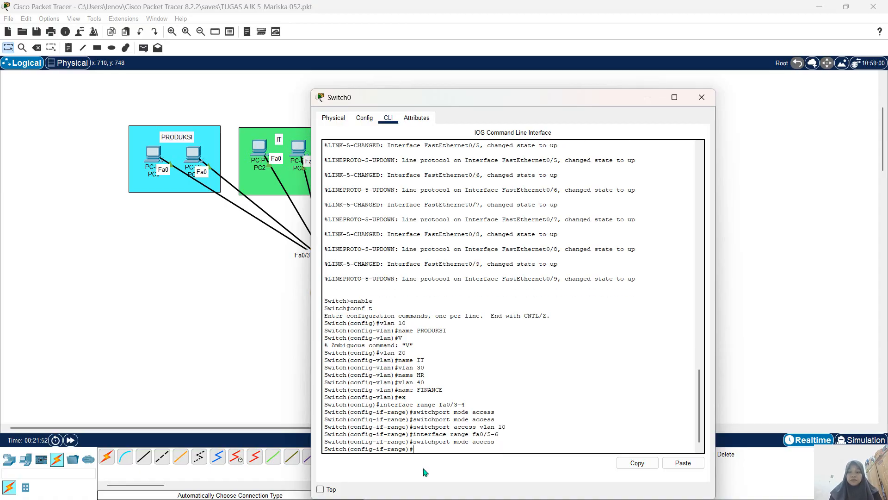
Assign ports fa0/5-6 to VLAN 20 with switchport access vlan 20.
key(Up)
key(Up)
key(Up)
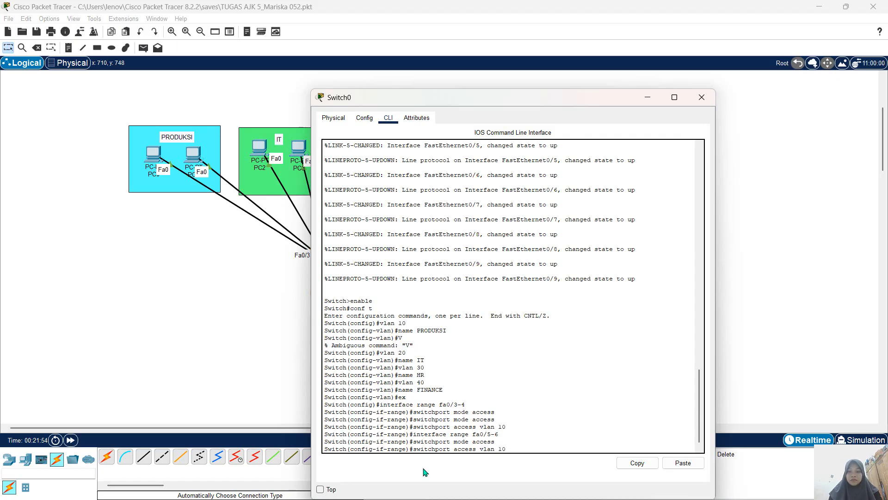
key(BackSpace)
key(Return)
Enter interface range fa0/7-8 and set its ports to access mode with switchport mode access.
key(Up)
key(Up)
key(Up)
key(Up)
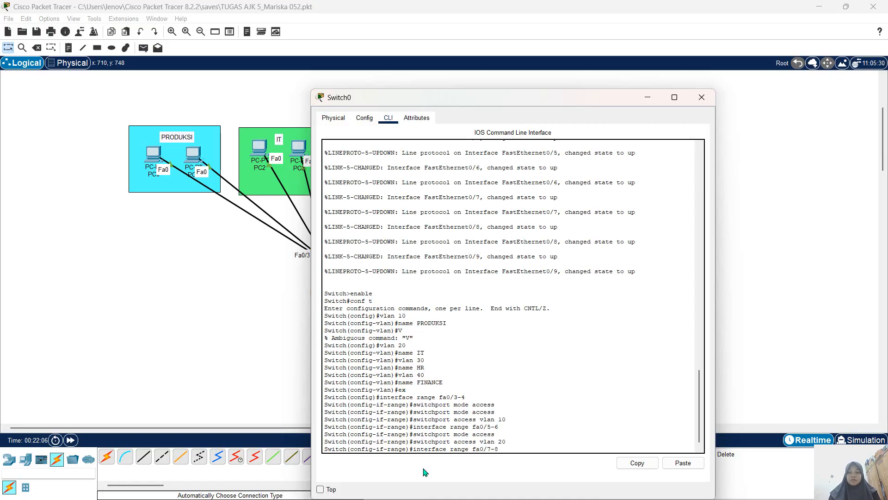
key(Return)
text(switchport mode access)
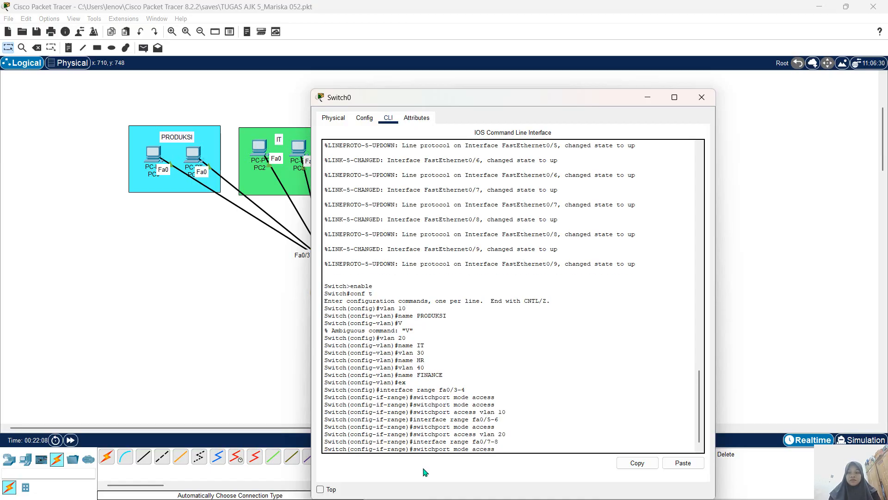
key(Return)
Assign ports fa0/7-8 to VLAN 30 with switchport access vlan 30.
text(switchport access vlan 20)
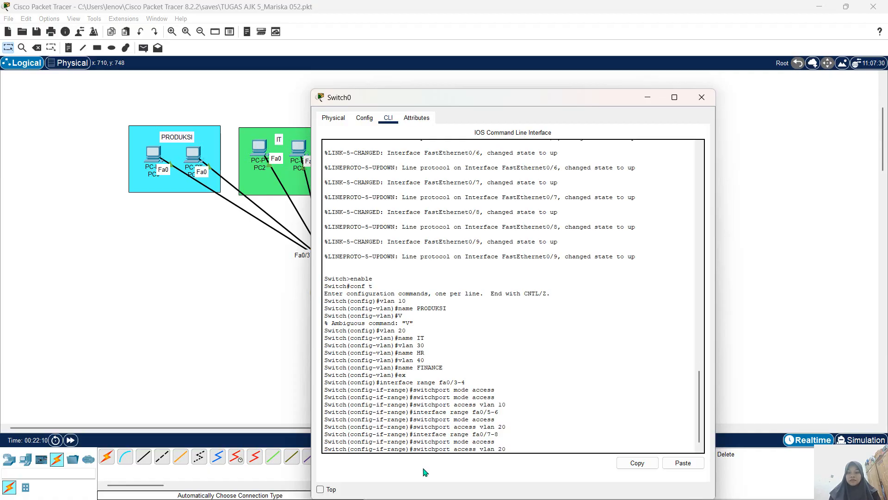
key(BackSpace)
key(Return)
Enter interface range fa0/9-10 and set its ports to access mode with switchport mode access.
text(switchport mode access)
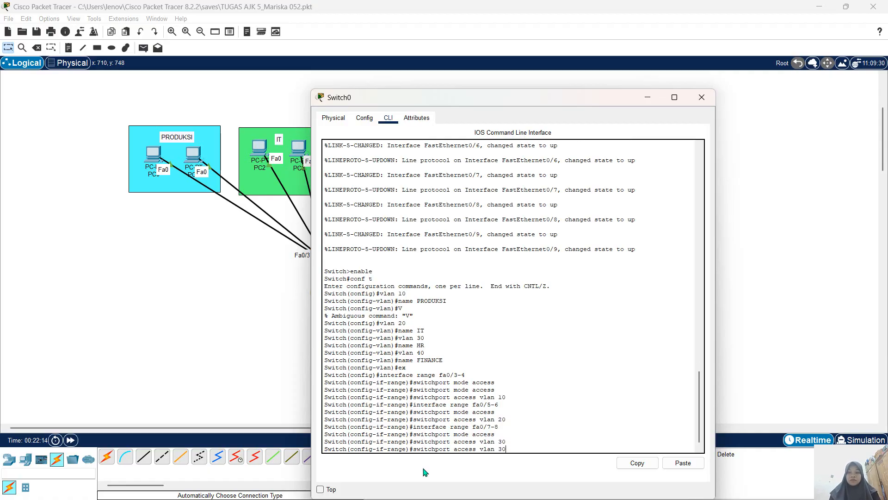
key(Up)
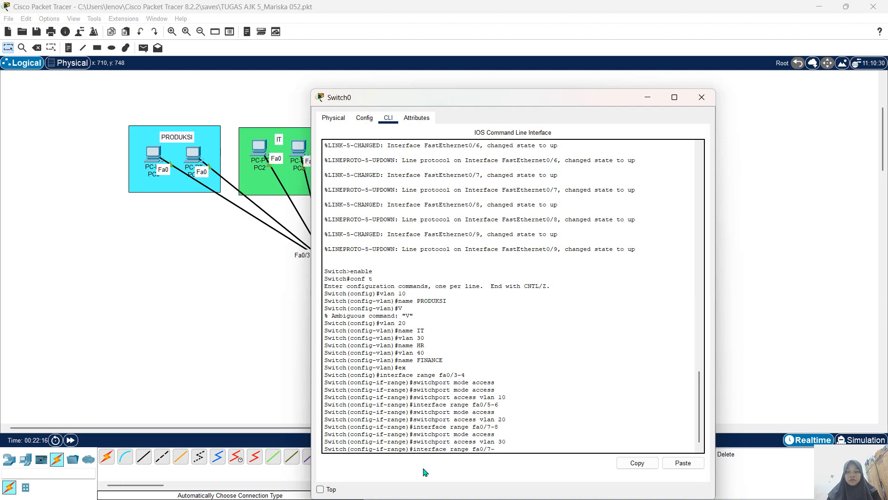
key(BackSpace)
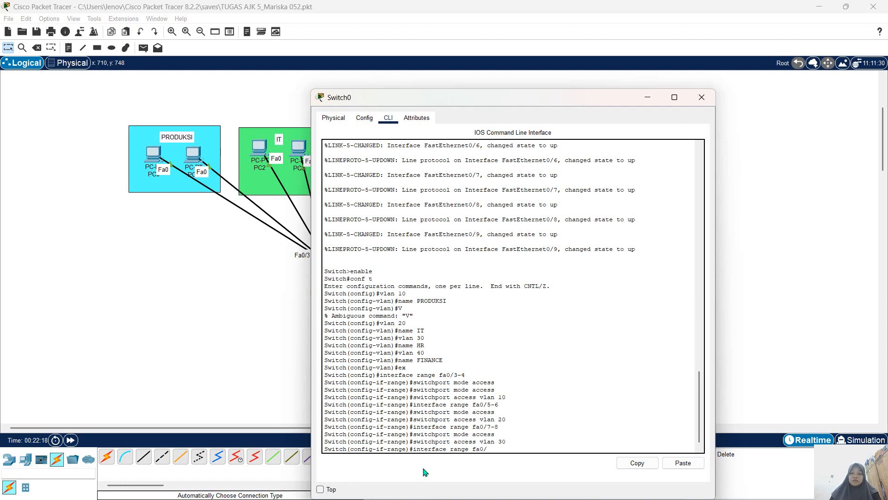
text(9)
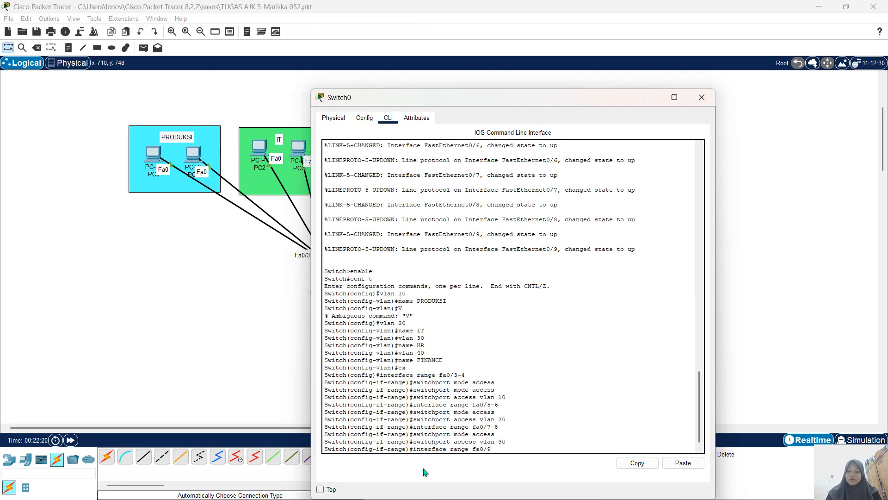
text(-10)
key(Return)
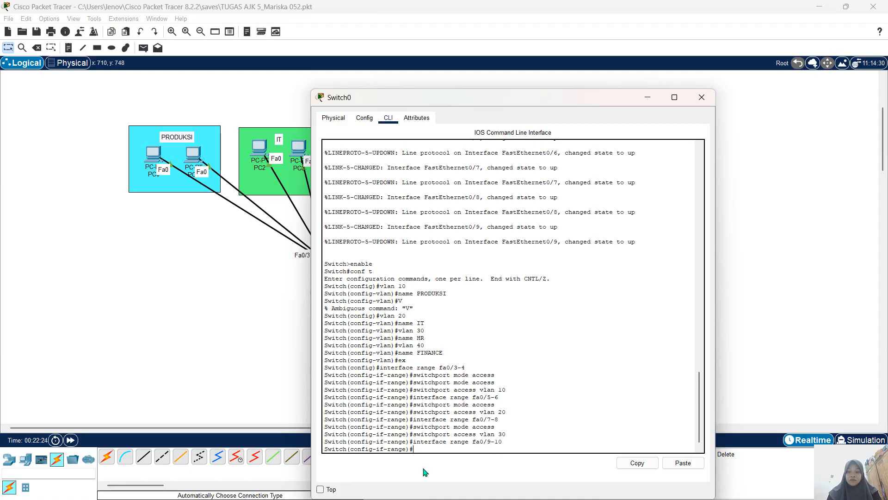
key(Up)
key(Up)
key(Up)
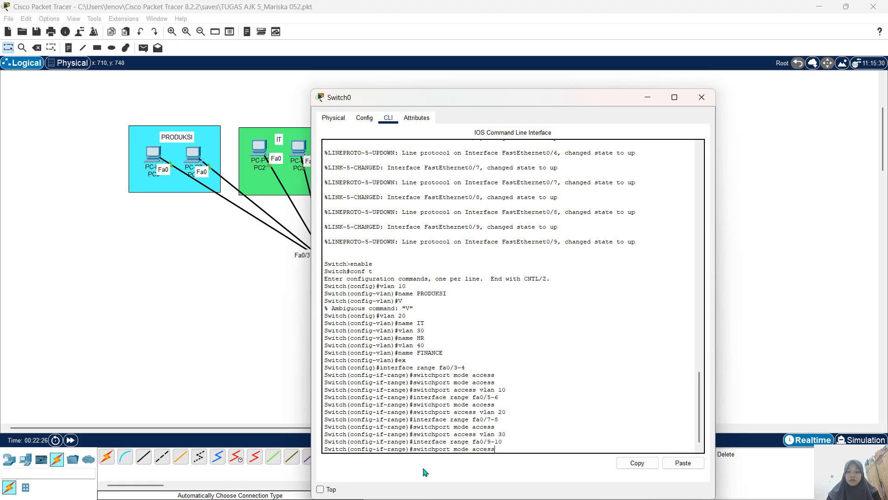
key(Return)
Assign ports fa0/9-10 to VLAN 40 with switchport access vlan 40 and return to global configuration mode with ex.
key(Up)
key(Up)
key(Up)
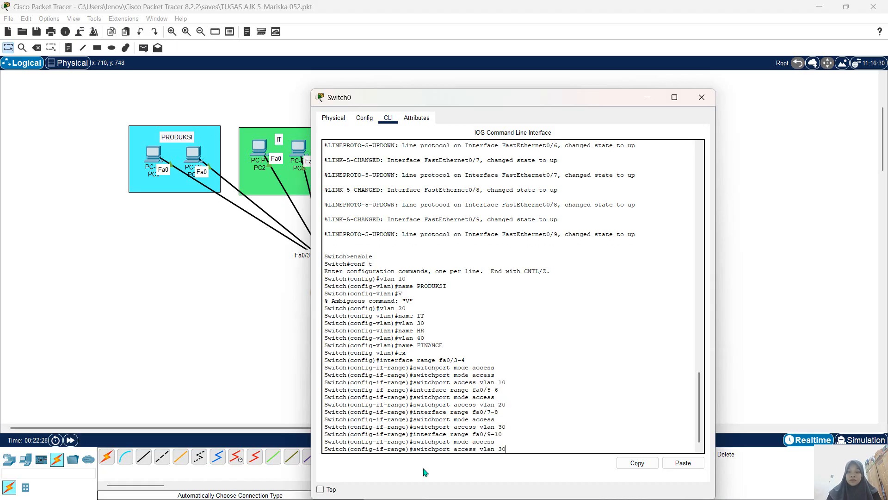
key(BackSpace)
key(BackSpace)
text(40)
key(Return)
text(ex)
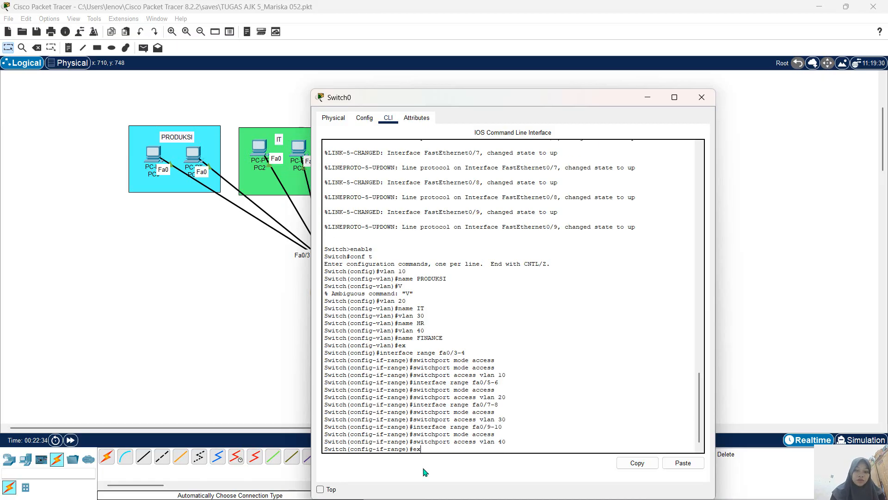
key(Return)
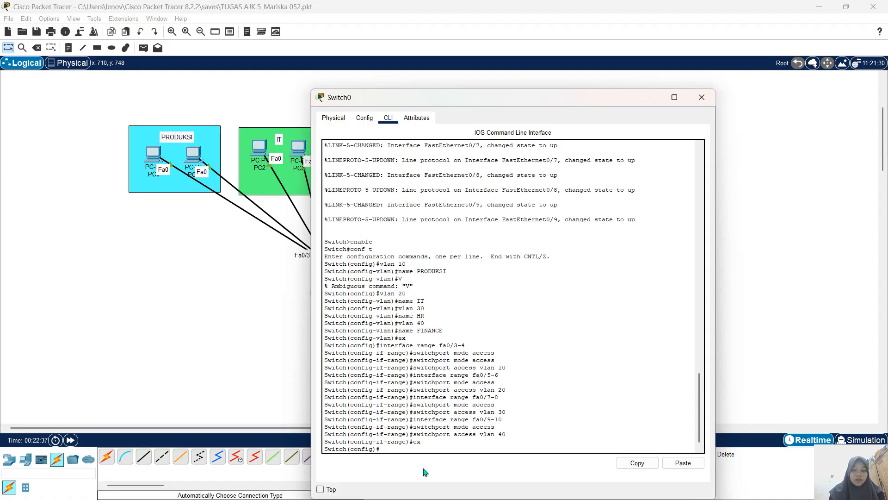
Enter interface fa0/1, the switch's link to the router, and set it to trunk mode with switchport mode trunk.
text(interfac)
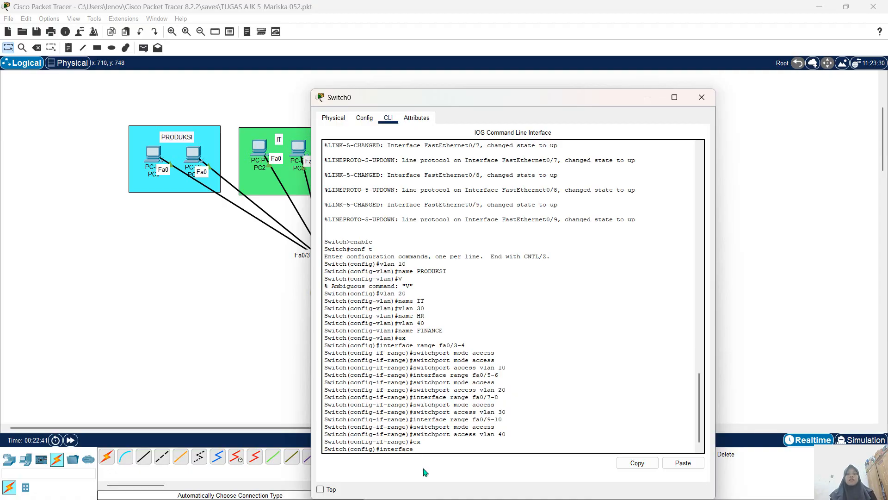
text(e)
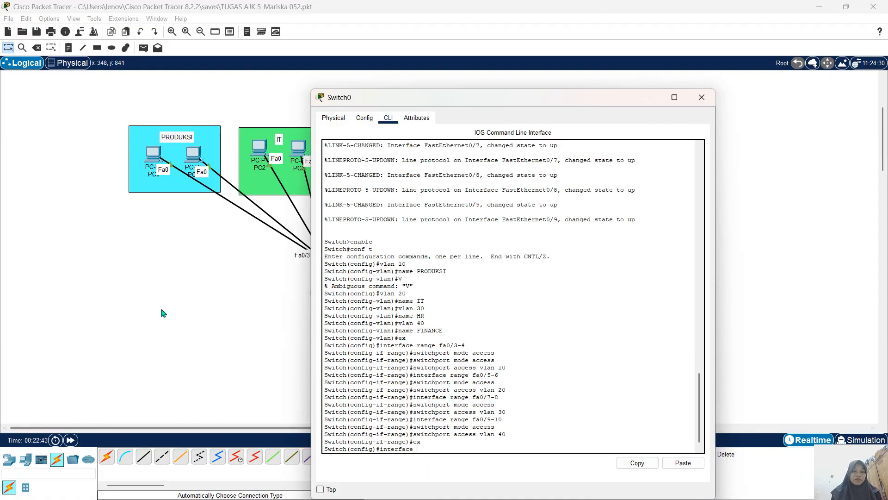
scroll(162, 311, right, 5)
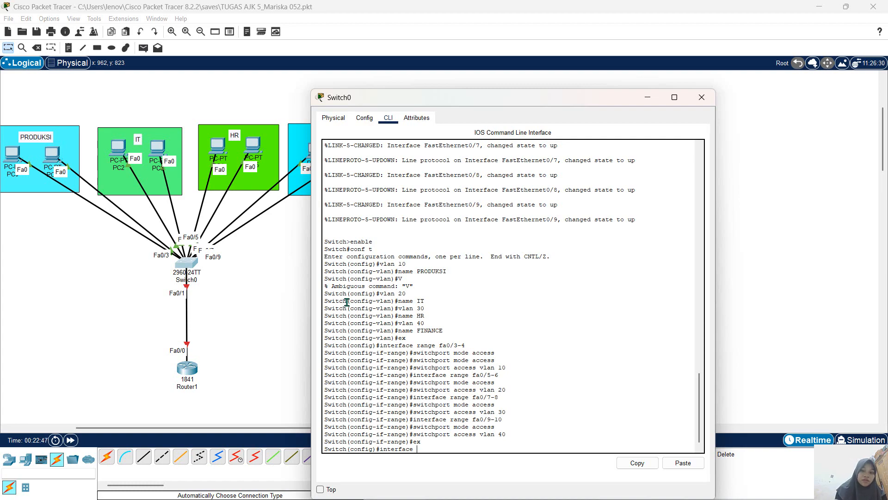
text(fa0)
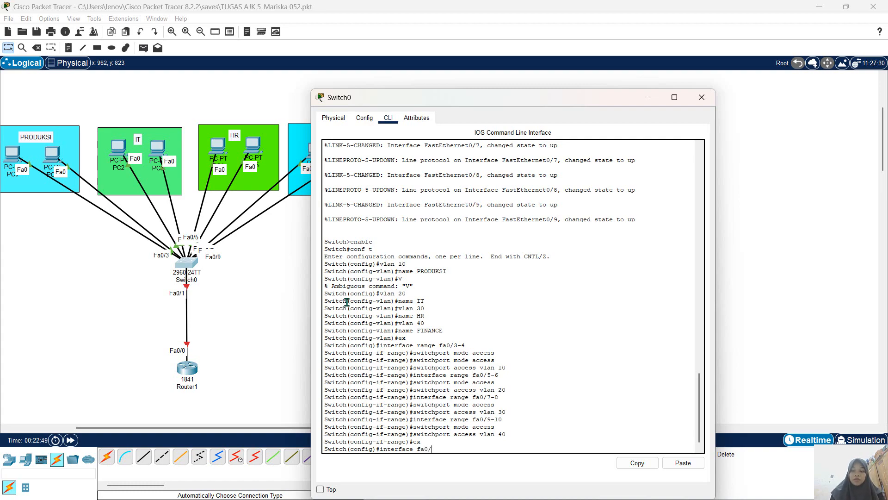
text(/1)
key(Return)
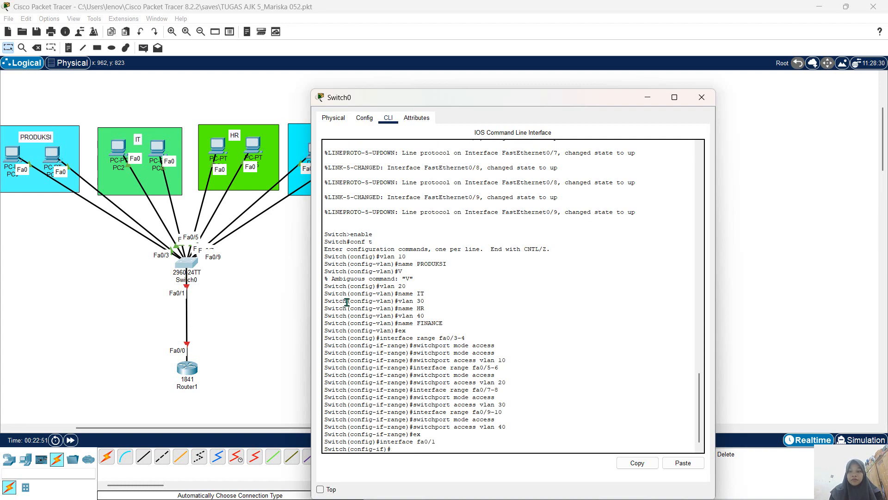
text(sw)
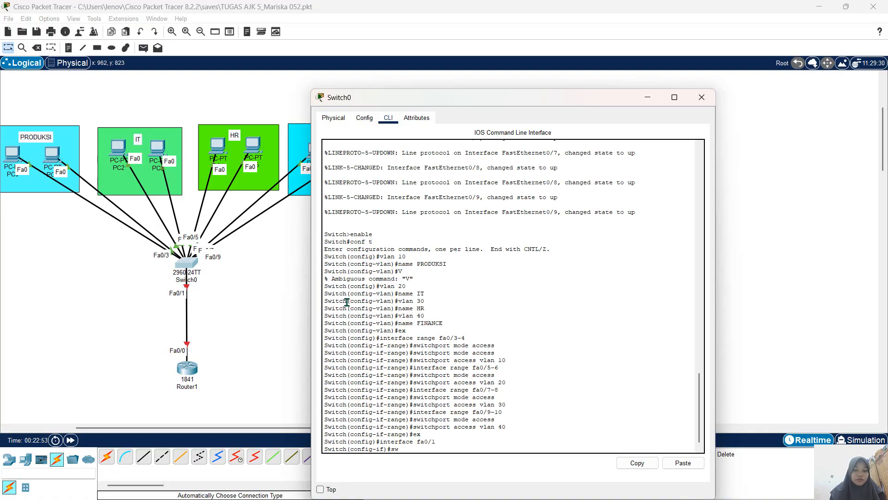
text(itchport)
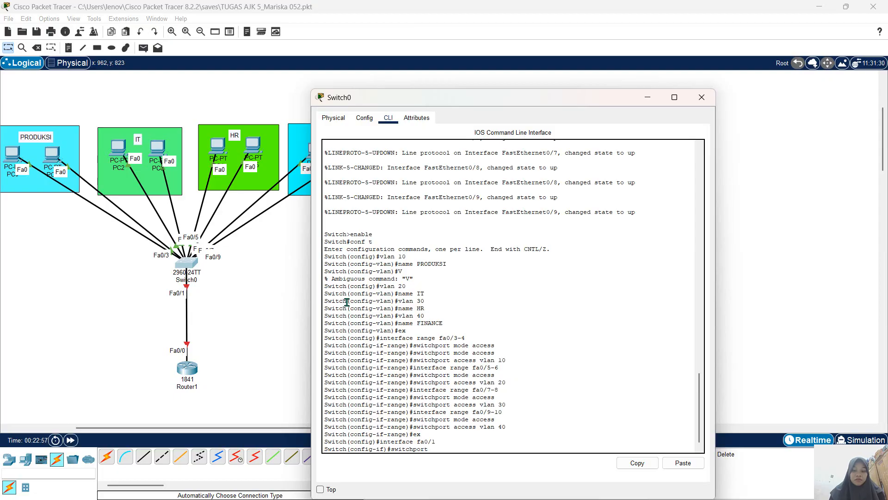
text( mode trunk)
key(Return)
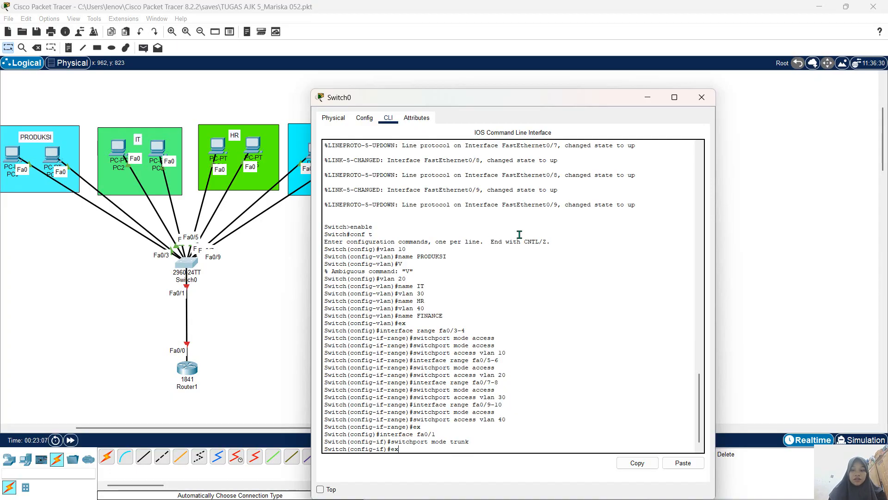
Leave the fa0/1 interface with ex and finish the switch configuration session with end.
text(ex)
key(Return)
text(end)
key(Return)
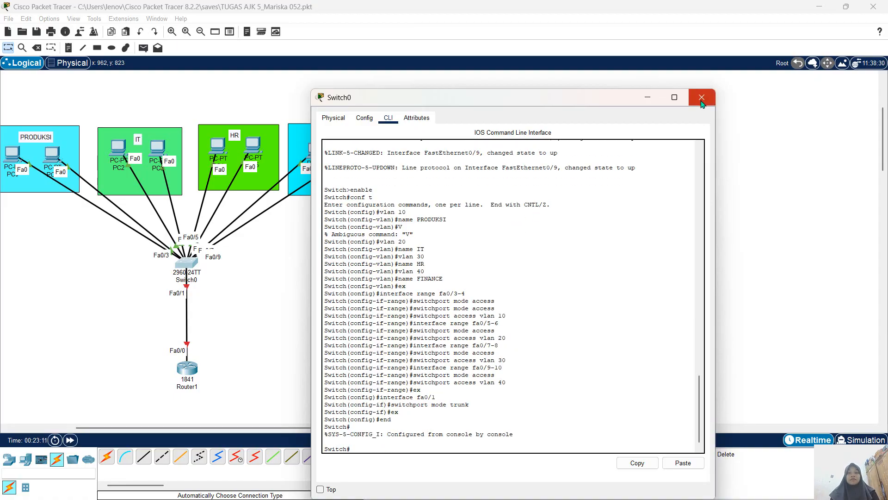
Nudge PC6 within the FINANCE area and move PC0 slightly lower in the PRODUKSI area.
scroll(272, 290, right, 5)
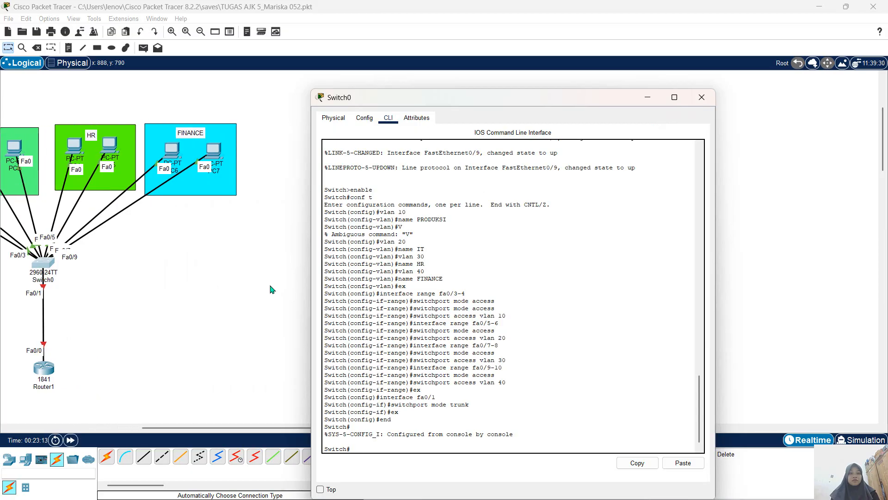
scroll(272, 289, left, 4)
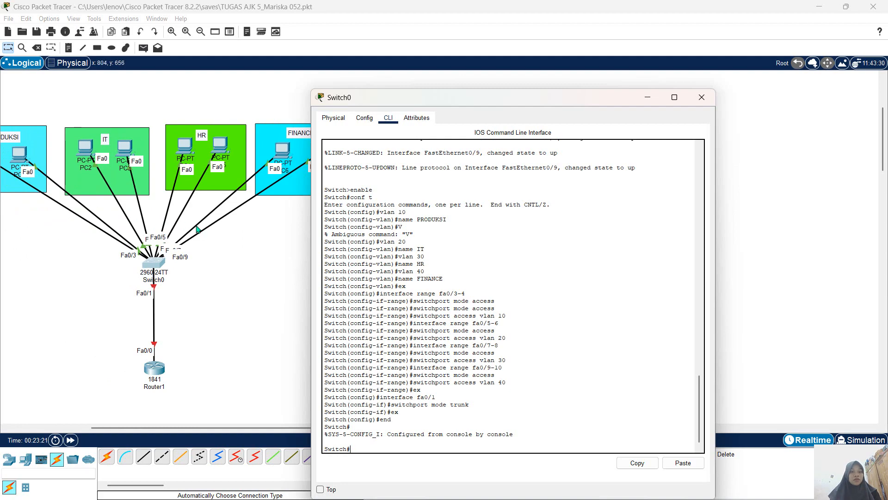
click(284, 153)
mouse_move(288, 165)
mouse_down()
mouse_move(226, 104)
mouse_move(272, 133)
mouse_move(283, 154)
mouse_up()
scroll(284, 153, left, 4)
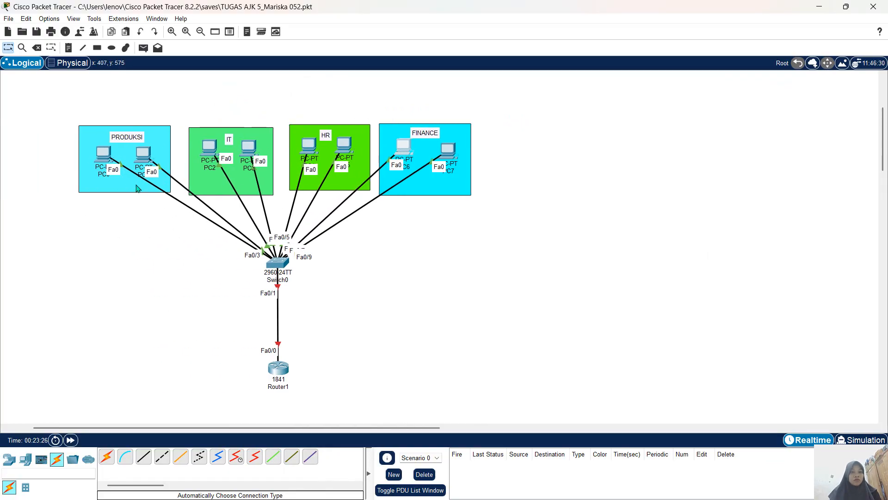
drag(105, 156, 97, 177)
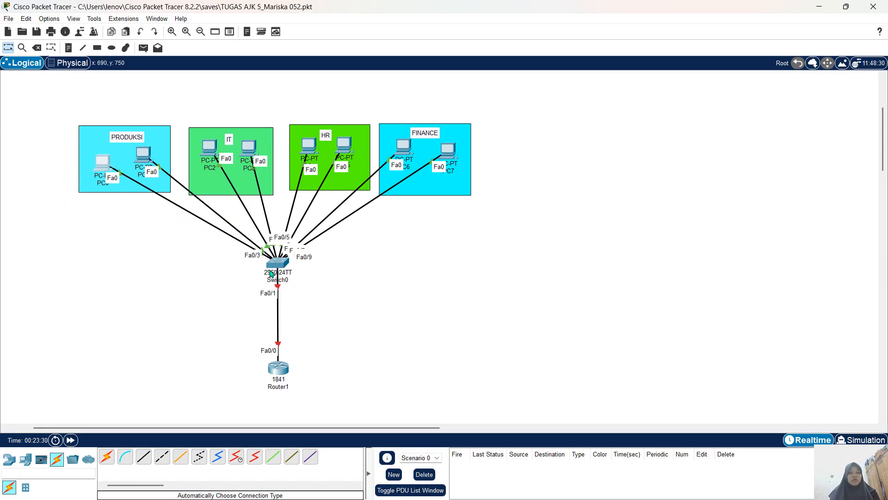
Reopen Switch0's command line and enter global configuration mode with conf t.
double_click(284, 268)
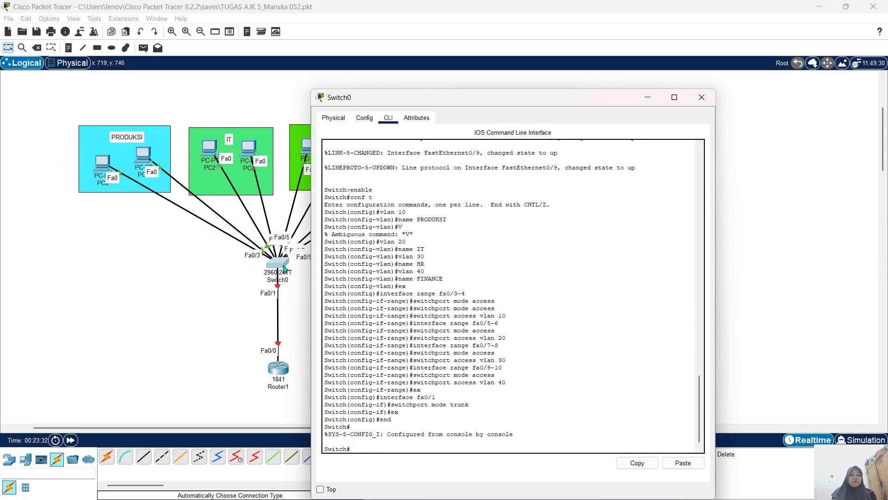
scroll(284, 269, up, 3)
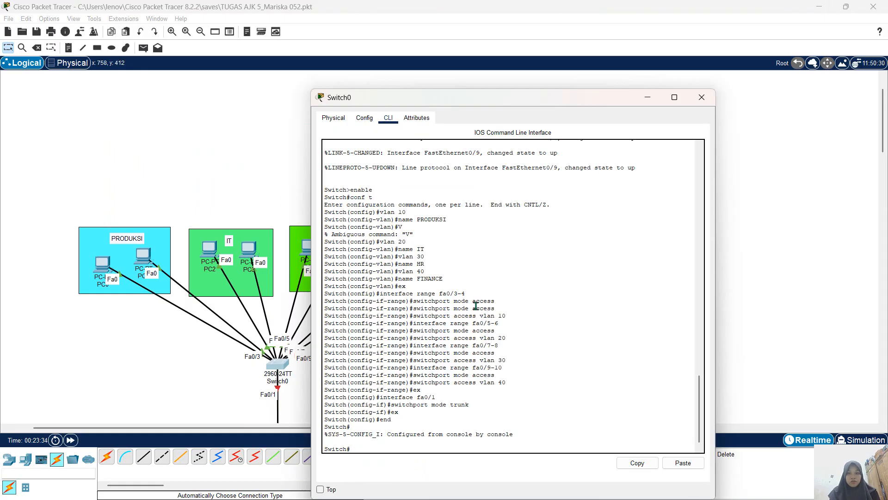
scroll(218, 344, down, 2)
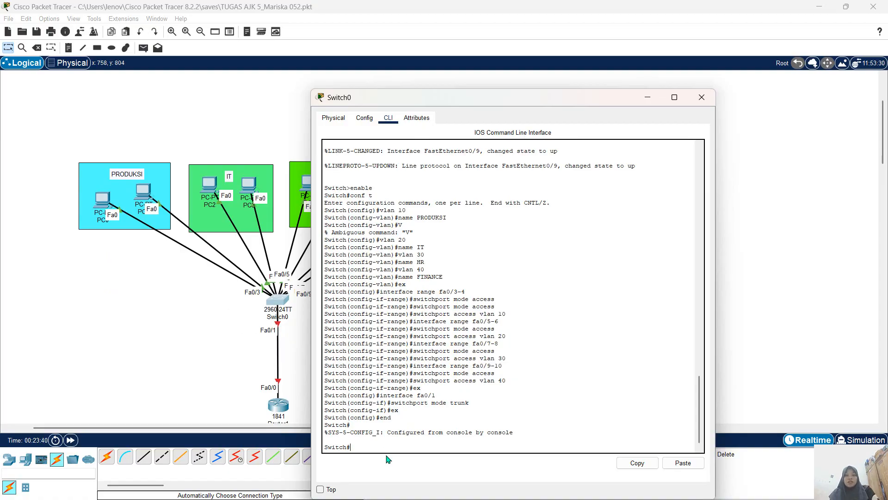
text(enable)
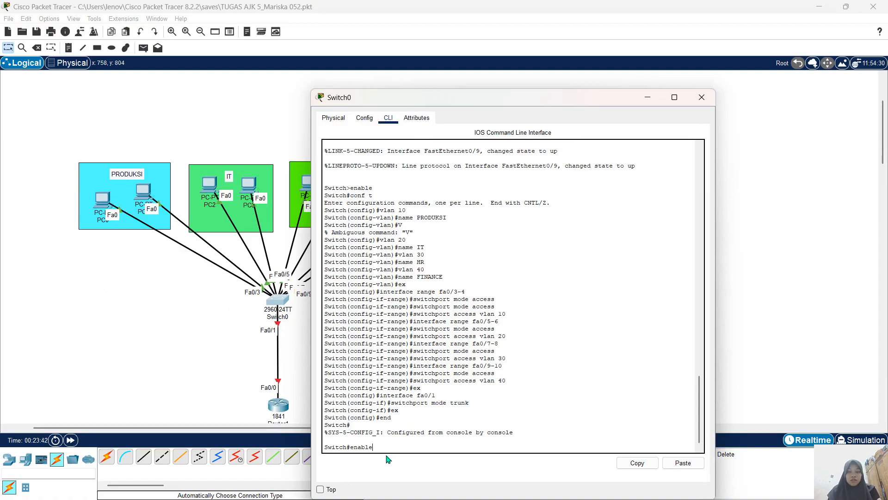
key(BackSpace)
key(BackSpace)
key(BackSpace)
key(BackSpace)
key(BackSpace)
key(BackSpace)
text(conf t)
key(Return)
Enter interface range fa0/2-3 on the switch to correct the PRODUKSI port range.
text(end)
key(Up)
key(Up)
key(Up)
key(Up)
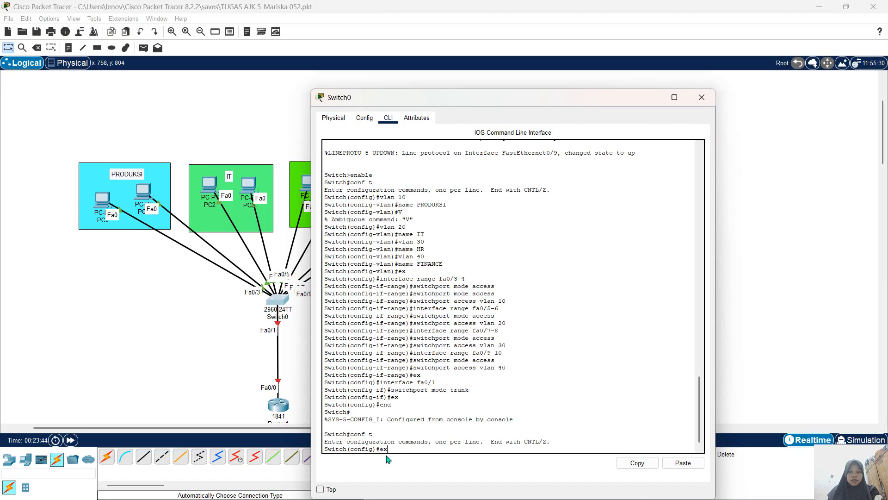
key(Down)
key(Down)
key(Up)
key(Up)
key(Up)
key(Up)
key(Up)
key(Up)
key(BackSpace)
key(BackSpace)
key(BackSpace)
key(BackSpace)
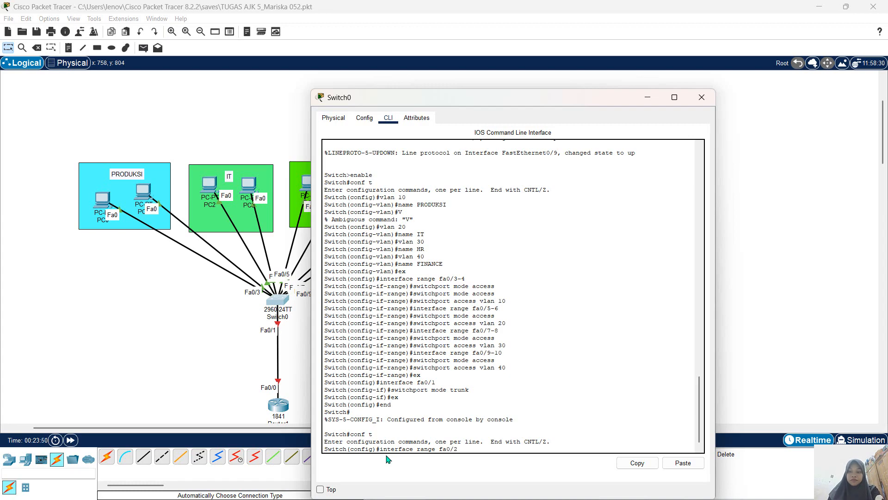
text(2-3)
key(Return)
Set ports fa0/2-3 to access mode with switchport mode access.
text(interface fa0/1)
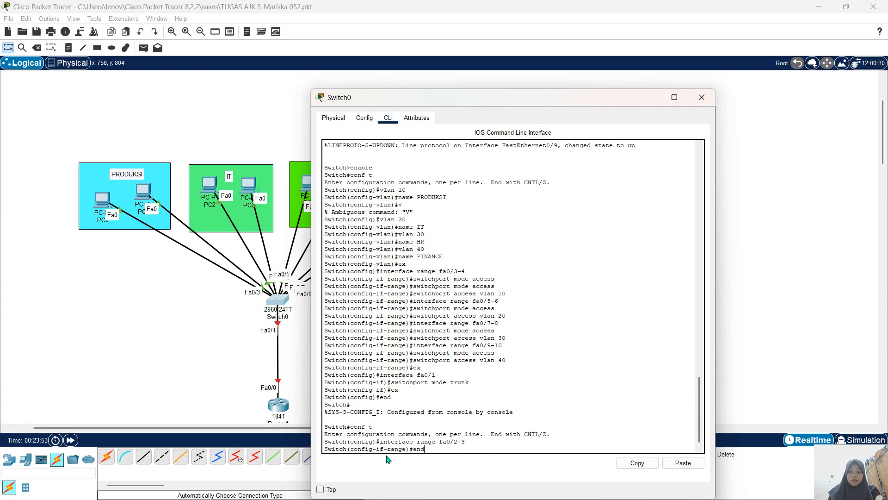
key(Up)
key(Up)
key(Up)
key(Return)
Assign ports fa0/2-3 to VLAN 10 with switchport access vlan 10.
text(end)
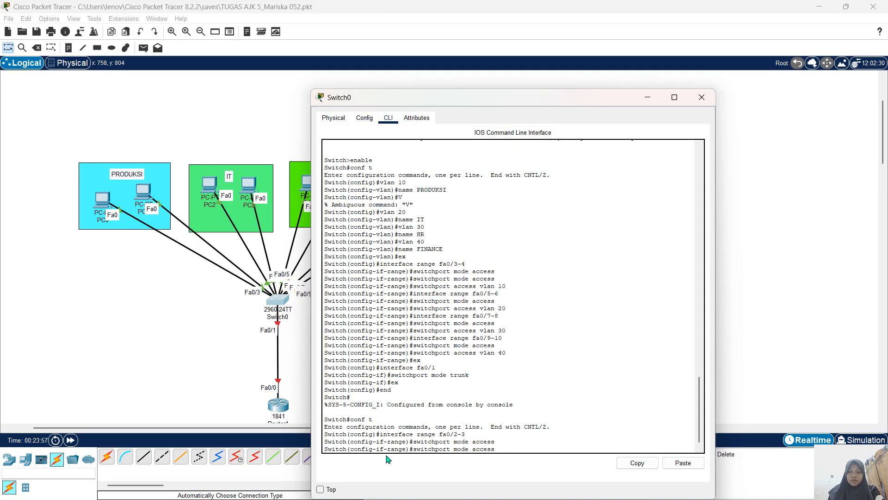
key(Up)
key(Up)
key(Up)
key(Up)
key(Up)
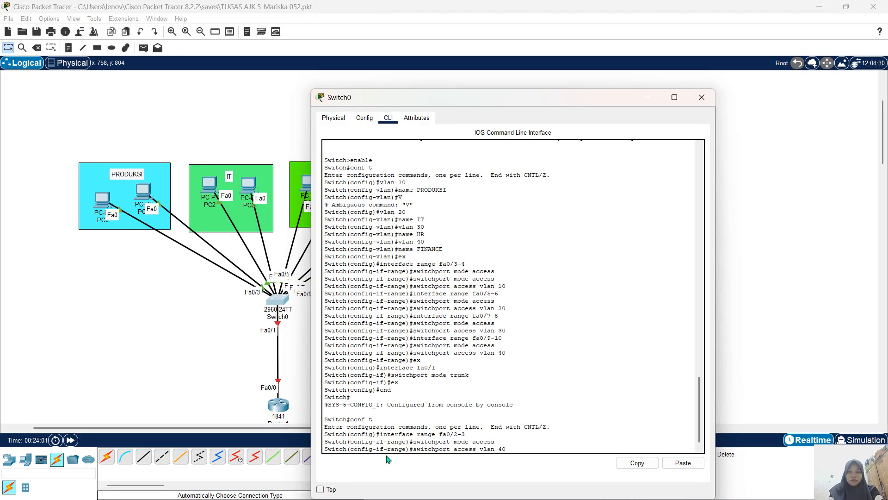
key(BackSpace)
key(BackSpace)
text(10)
key(Return)
Enter interface range fa0/4-5 for the IT department's ports.
key(Up)
key(Up)
key(Up)
key(Up)
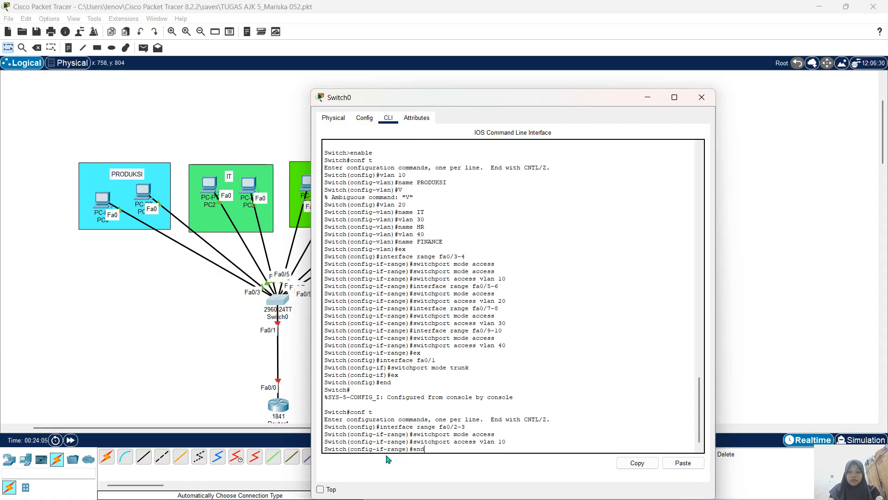
key(Down)
key(Down)
key(Up)
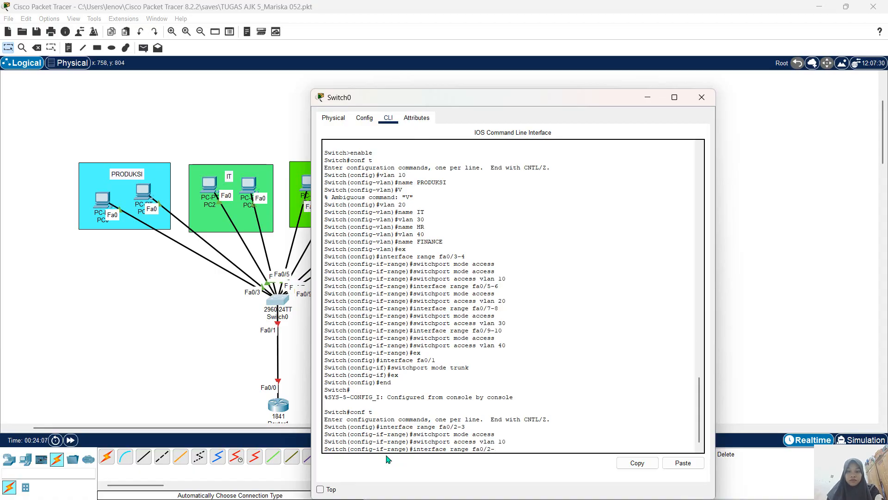
key(BackSpace)
text(4-)
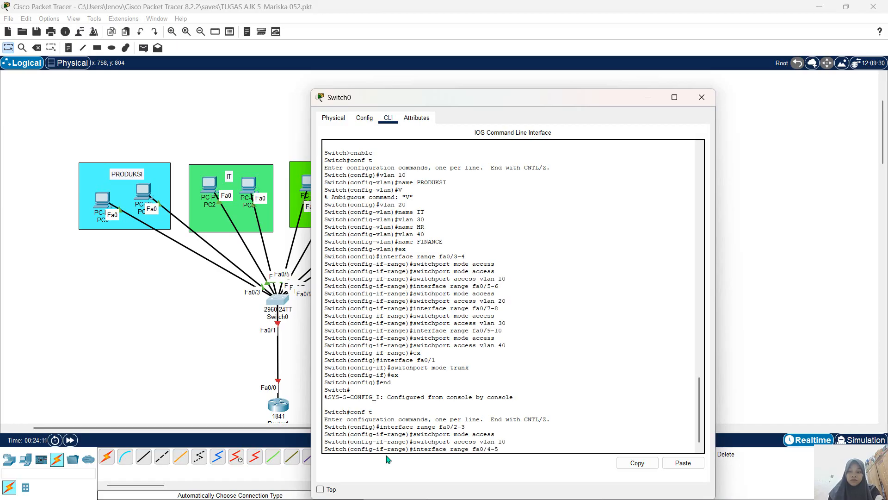
text(5)
key(Return)
Set ports fa0/4-5 to access mode and assign them to VLAN 20 with switchport access vlan 20.
key(Up)
key(Up)
key(Up)
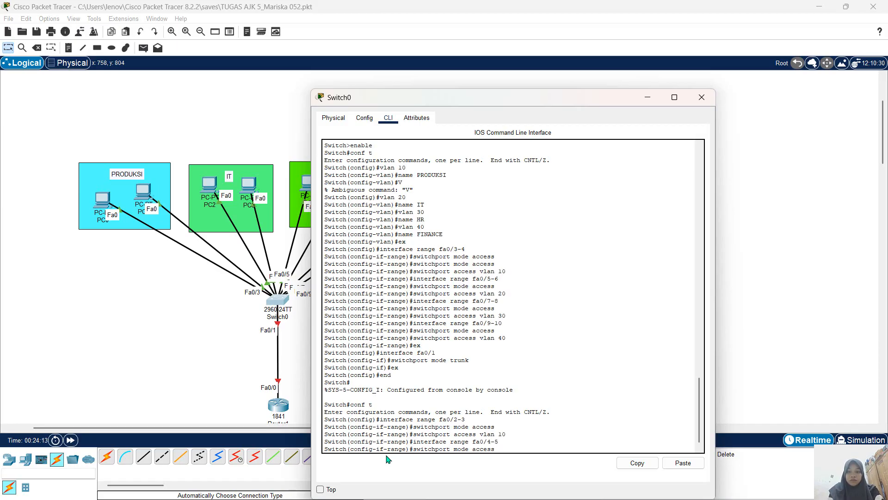
key(Return)
key(Up)
key(Up)
key(Up)
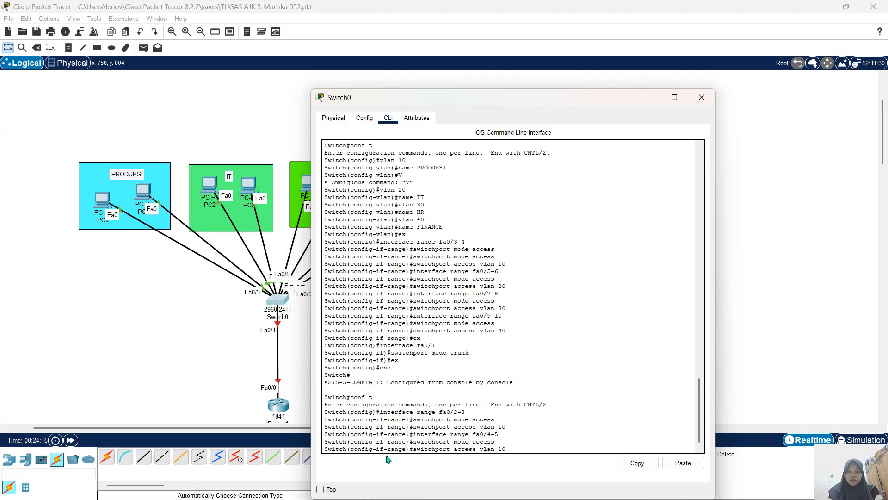
key(BackSpace)
text(20)
key(Return)
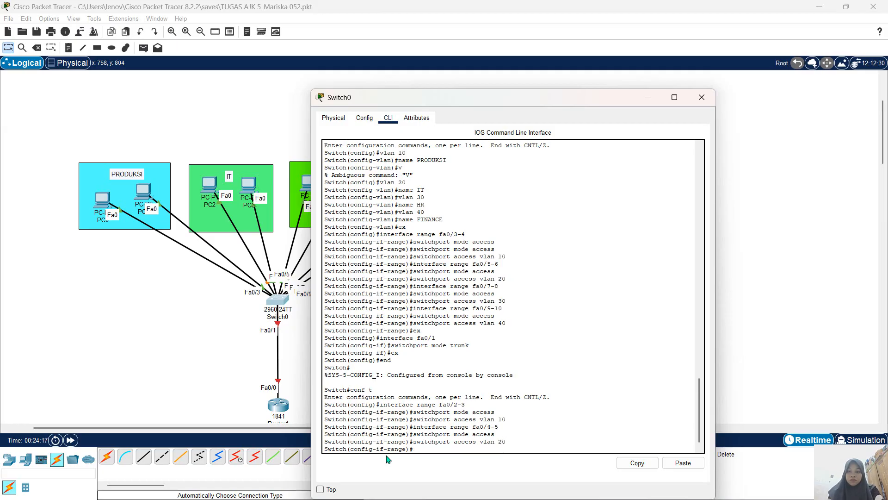
Enter interface range fa0/6-7 and set its ports to access mode with switchport mode access.
key(Up)
key(Up)
key(Up)
key(Return)
key(Up)
key(Up)
key(Up)
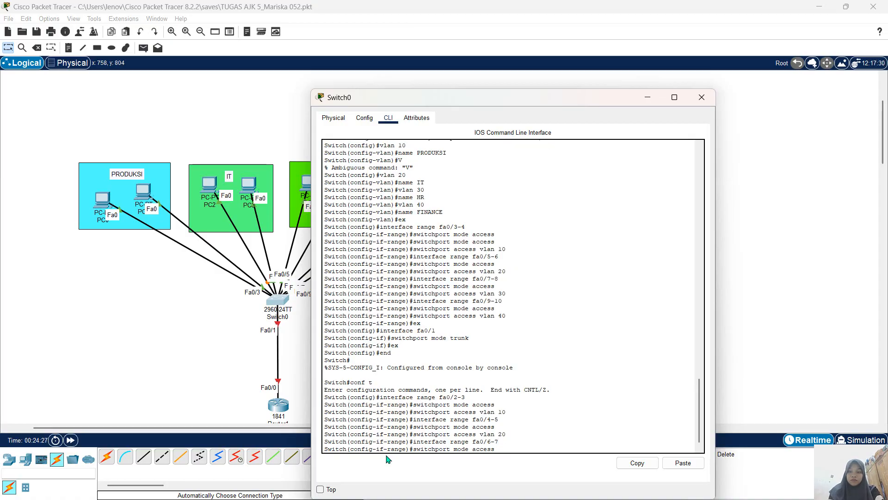
key(Return)
Assign ports fa0/6-7 to VLAN 30 with switchport access vlan 30.
key(Up)
key(Up)
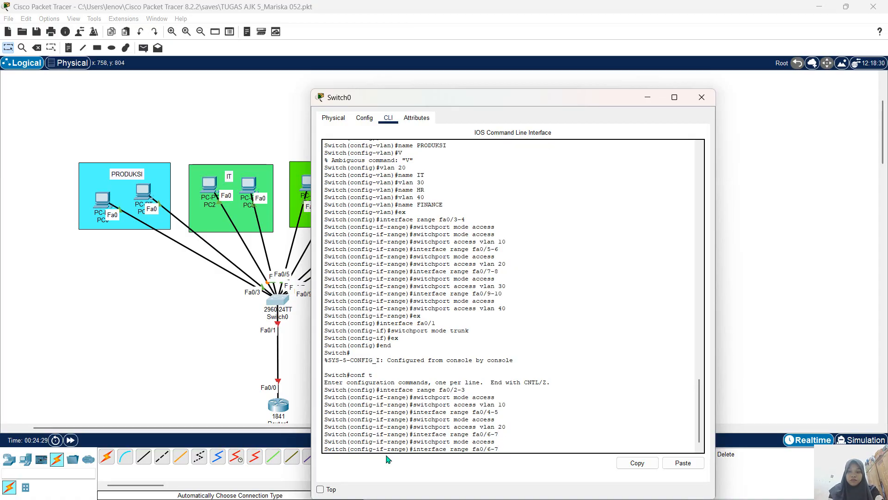
key(Up)
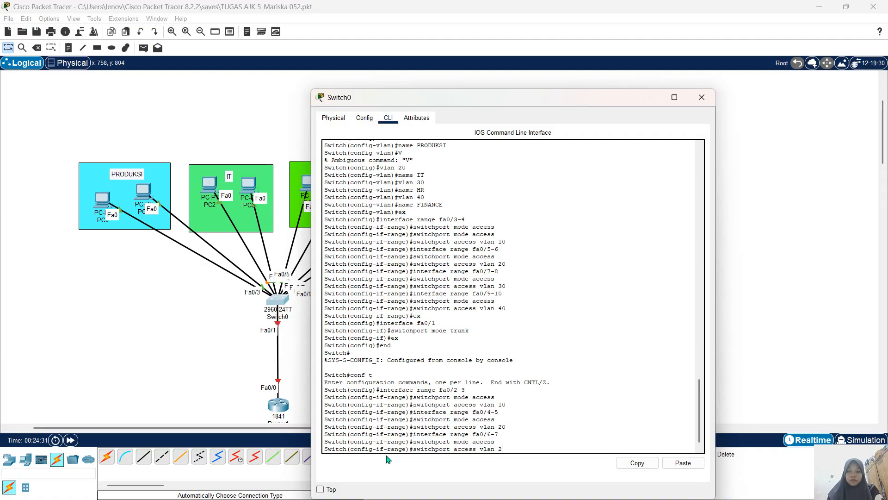
key(BackSpace)
text(30)
key(Return)
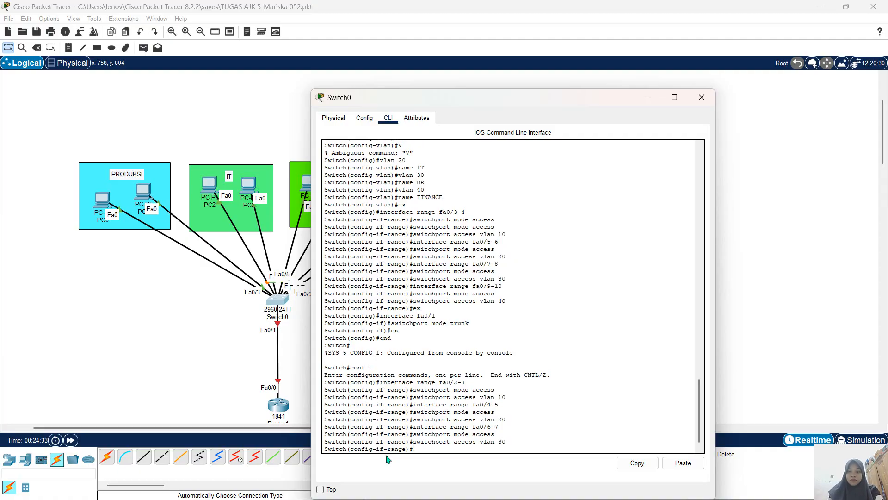
Enter interface range fa0/8-9 and set its ports to access mode with switchport mode access.
key(Up)
key(Up)
key(Up)
key(BackSpace)
key(BackSpace)
key(BackSpace)
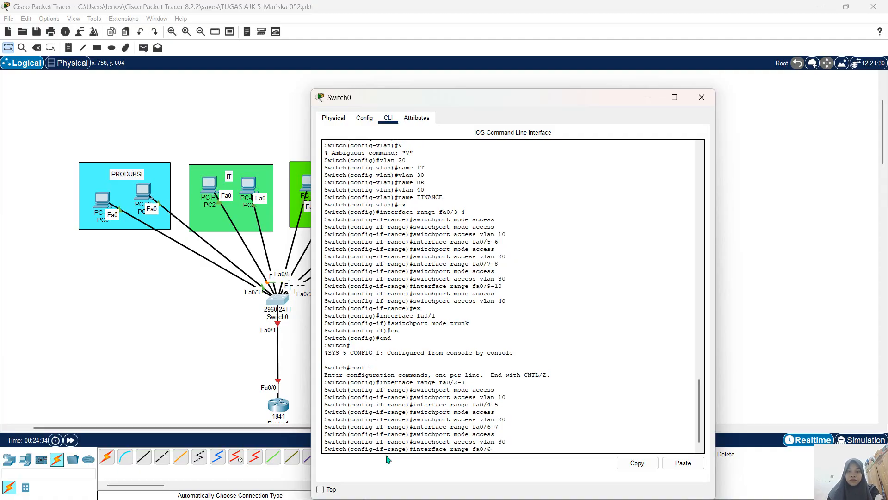
text(8-9)
key(Return)
key(Up)
key(Up)
key(Up)
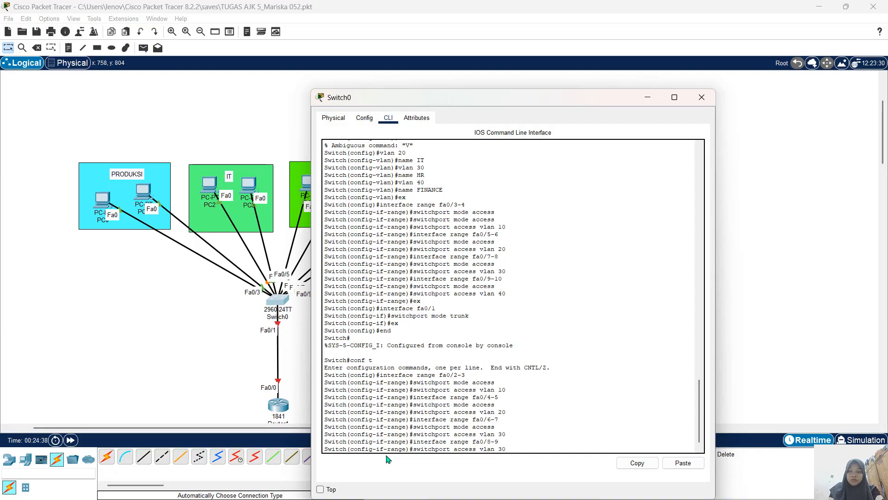
key(Return)
Assign ports fa0/8-9 to VLAN 40 with switchport access vlan 40.
key(Up)
key(Up)
key(Up)
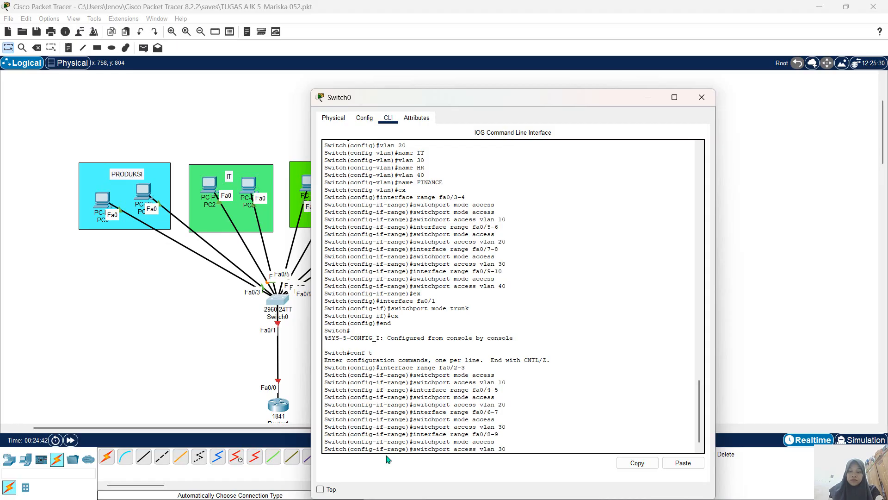
key(BackSpace)
key(BackSpace)
text(40)
key(Return)
Leave the interface range with ex, finish the configuration with end and close the Switch0 window.
text(e)#e)
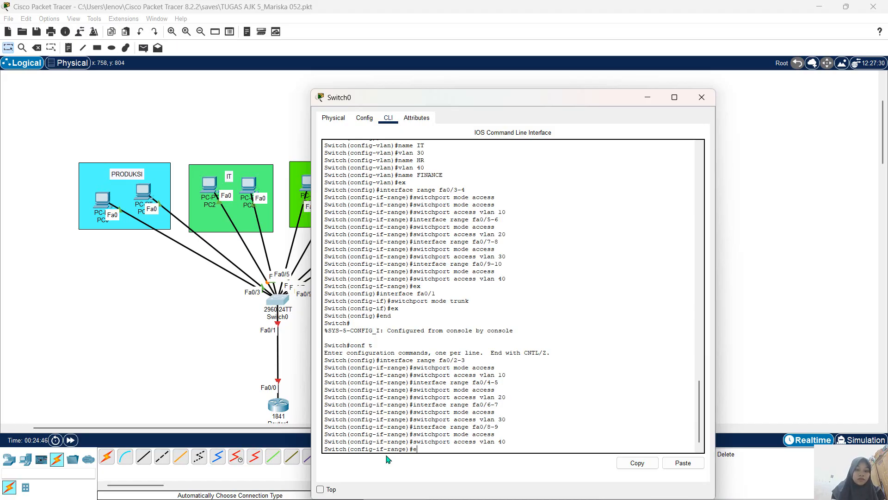
text(x)
key(Return)
text(end)
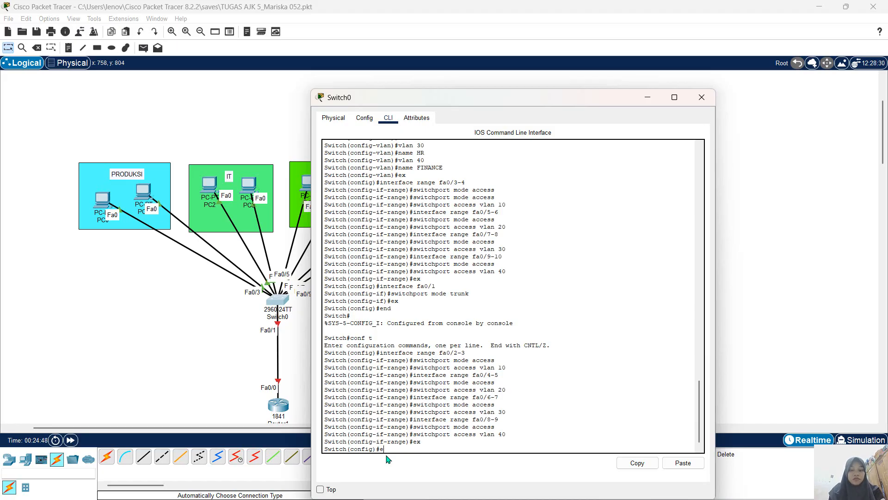
key(Return)
key(Return)
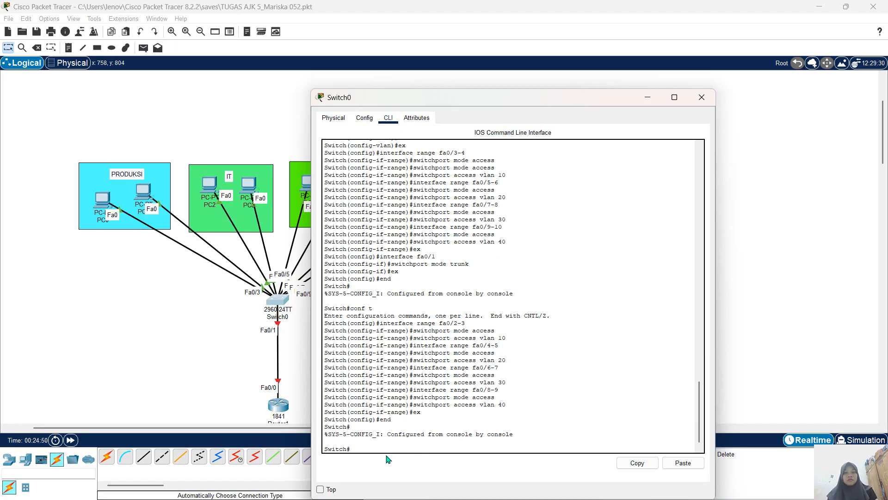
click(702, 97)
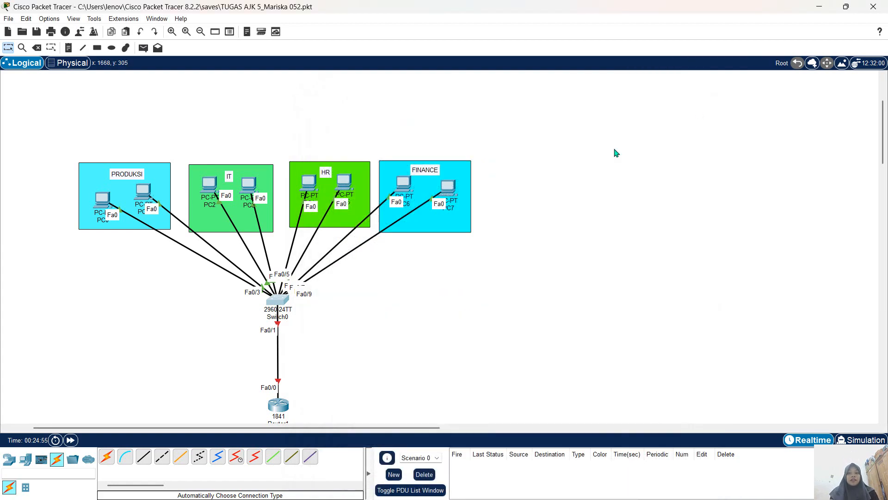
Open Router1's command line and answer no to the initial configuration dialog.
click(279, 405)
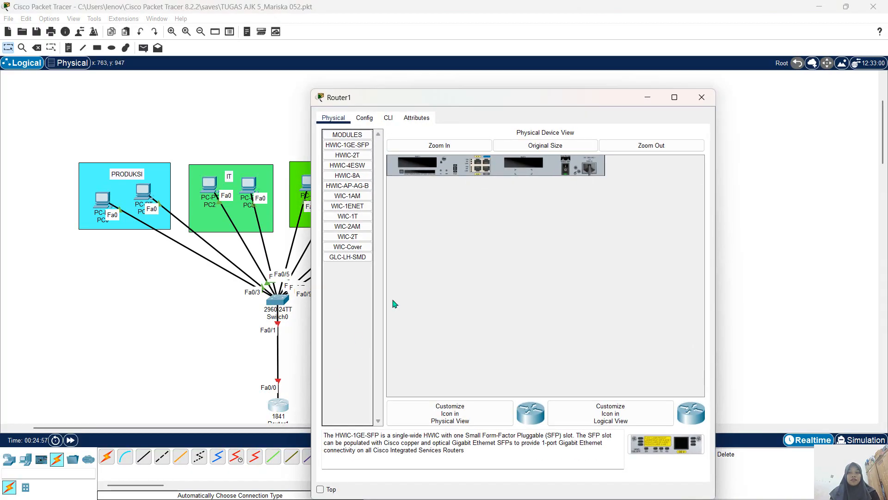
click(388, 118)
key(Return)
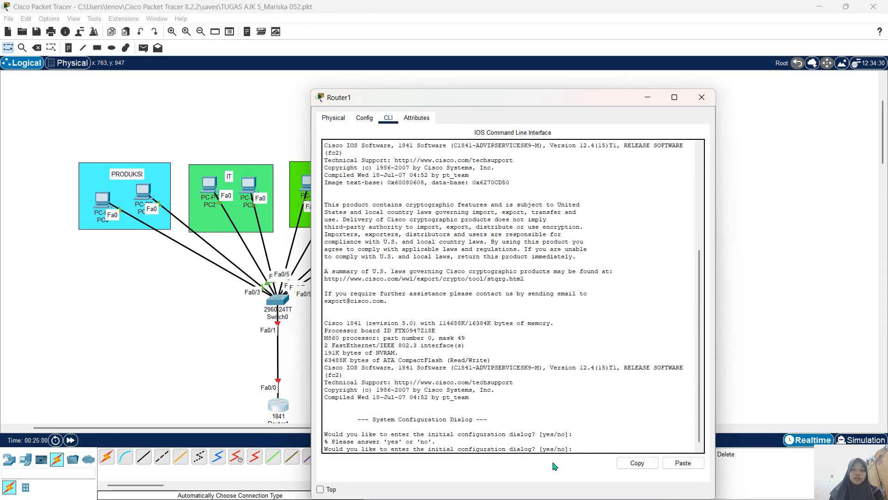
text(tes)
key(Return)
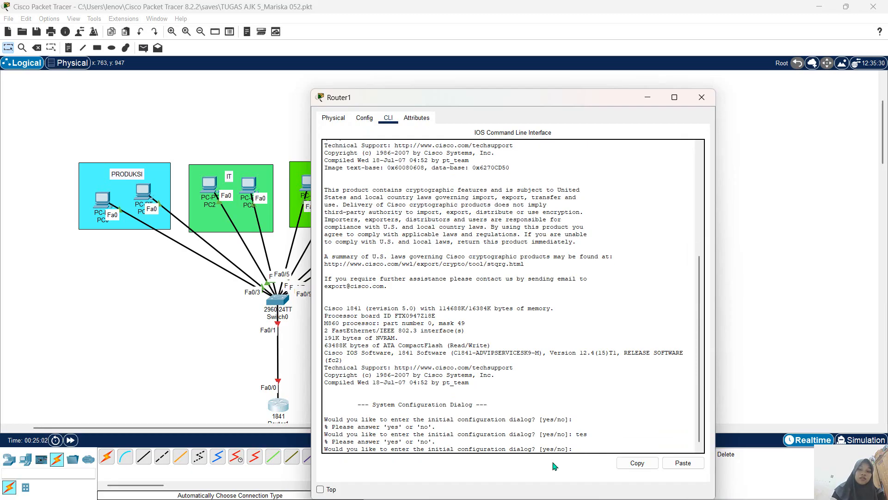
text(no)
key(Return)
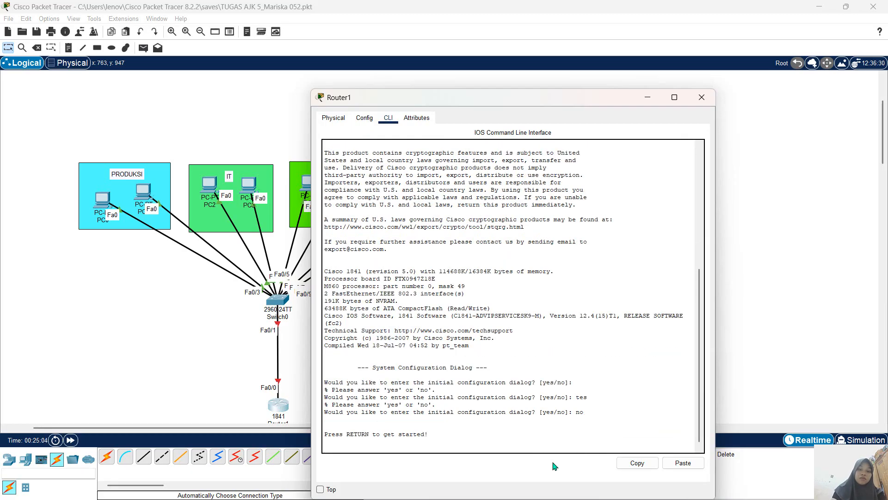
Enter privileged mode with enable and open global configuration with conf t on Router1.
key(Return)
text(enable)
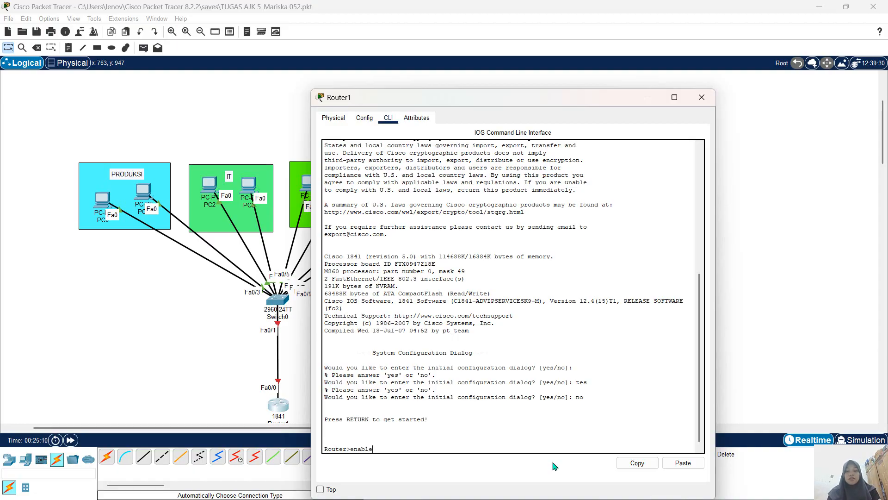
key(Return)
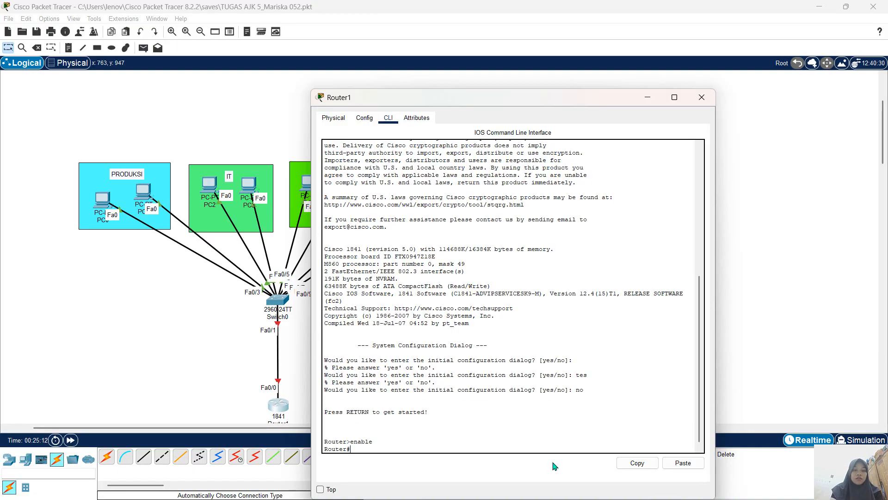
text(conf)
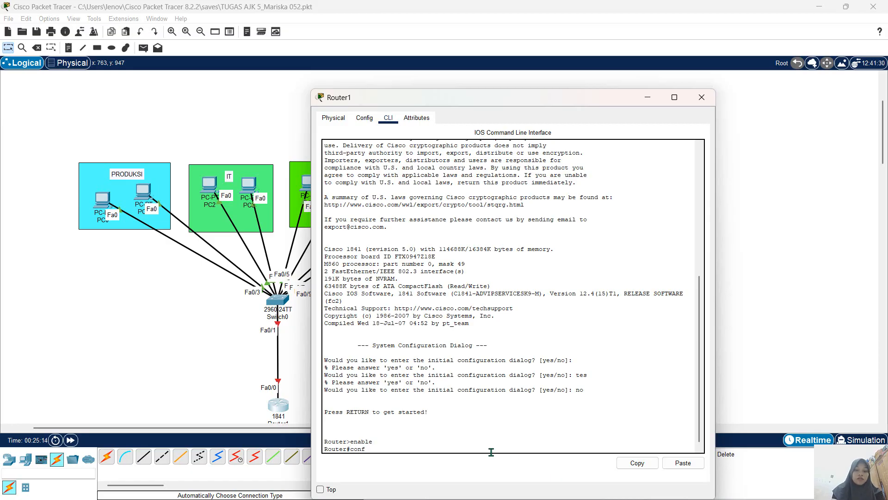
text( t)
key(Return)
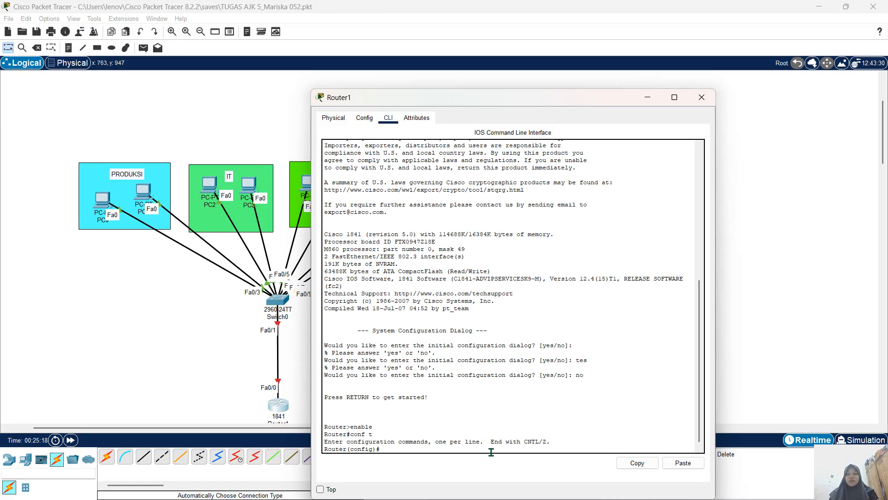
Activate interface fa0/0 with no shutdown and leave its configuration with ex.
text(in)
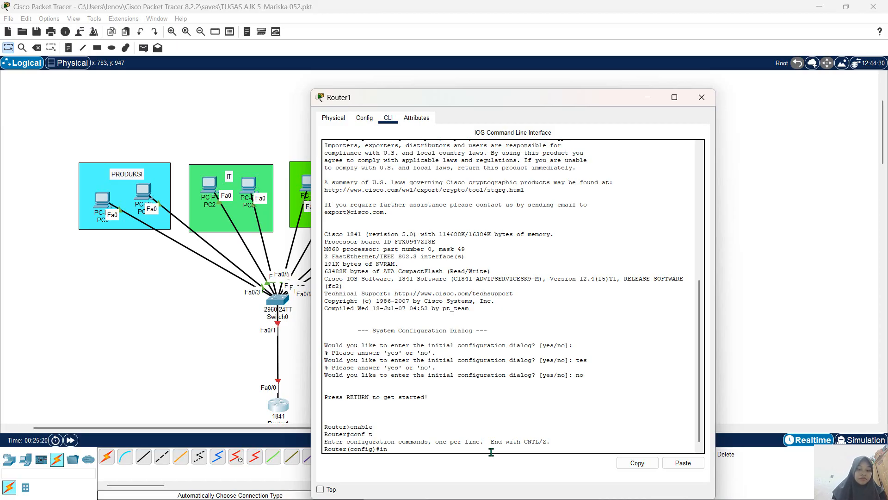
text(terface f)
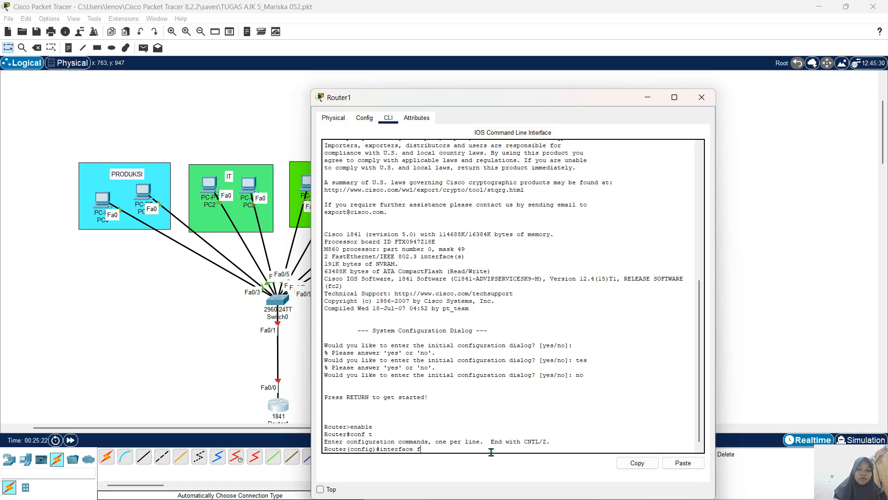
text(a0)
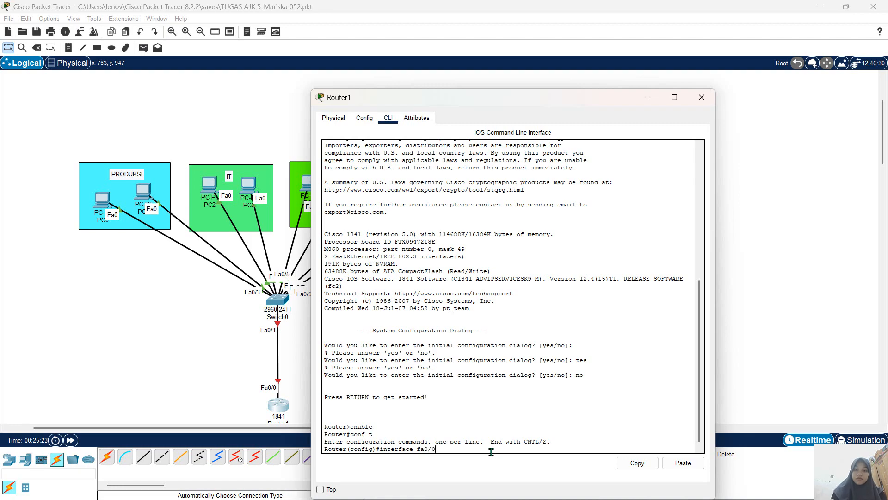
text(/0)
key(Return)
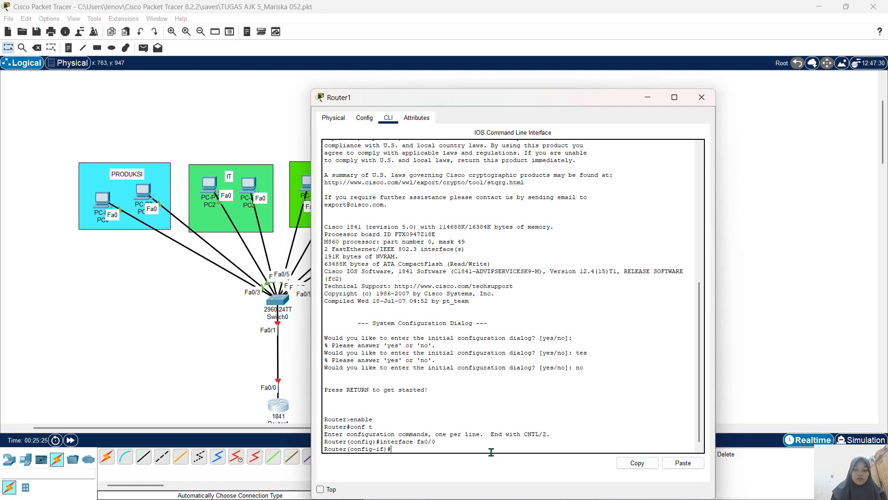
text(no shutdpown)
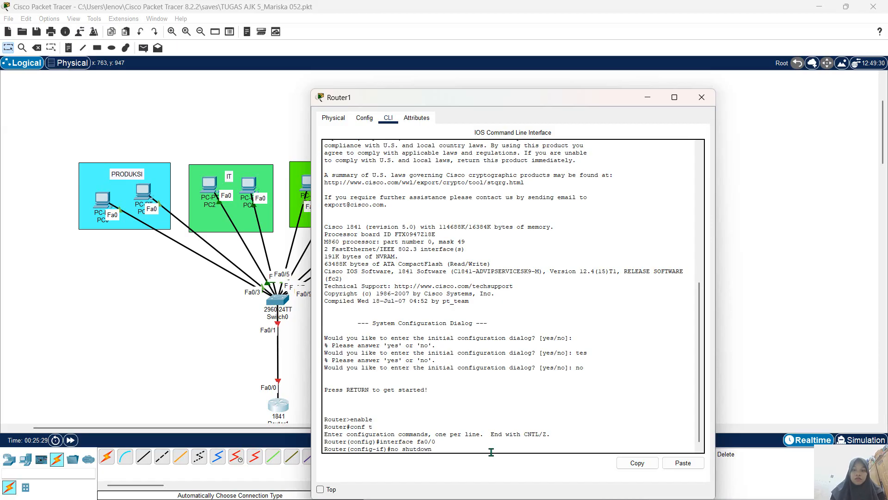
key(Return)
key(Return)
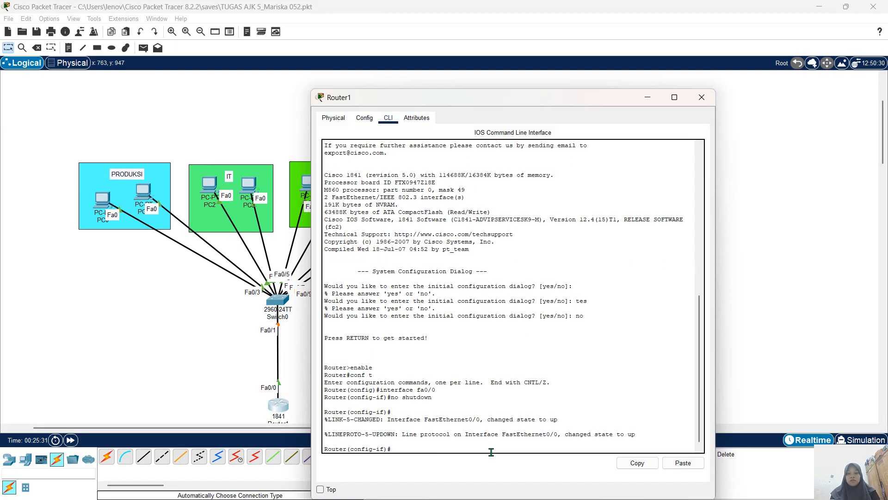
key(Up)
key(Return)
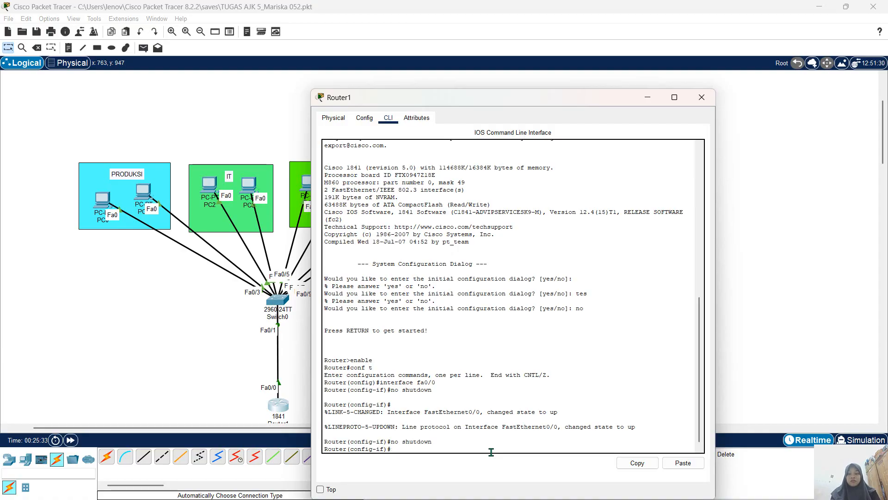
text(ex)
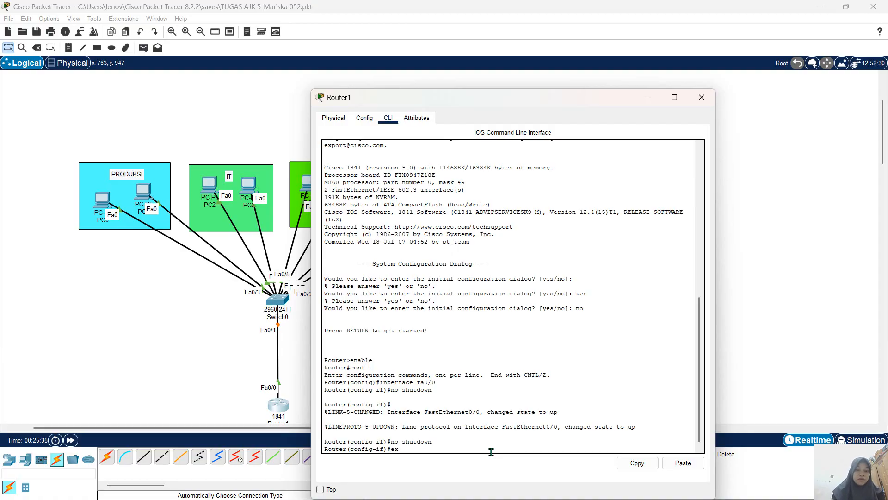
key(Return)
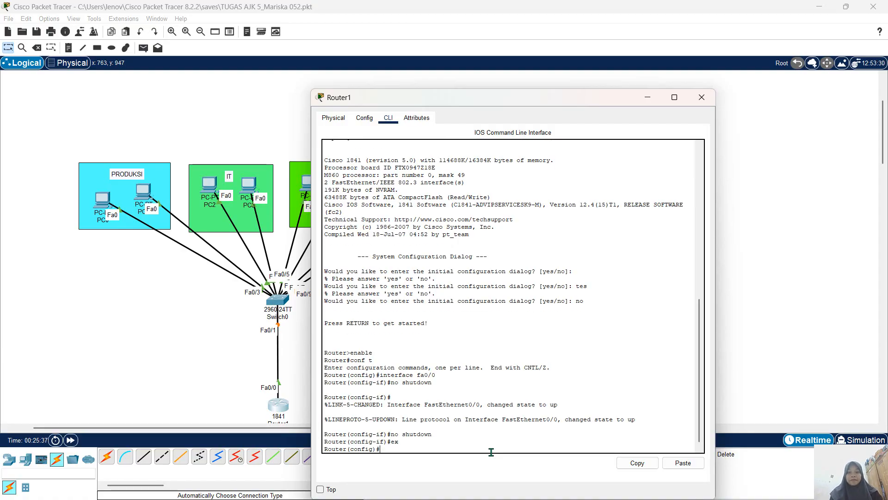
Create subinterface fa0/0.10 and enter its configuration with interface fa0/0.10.
text(interface)
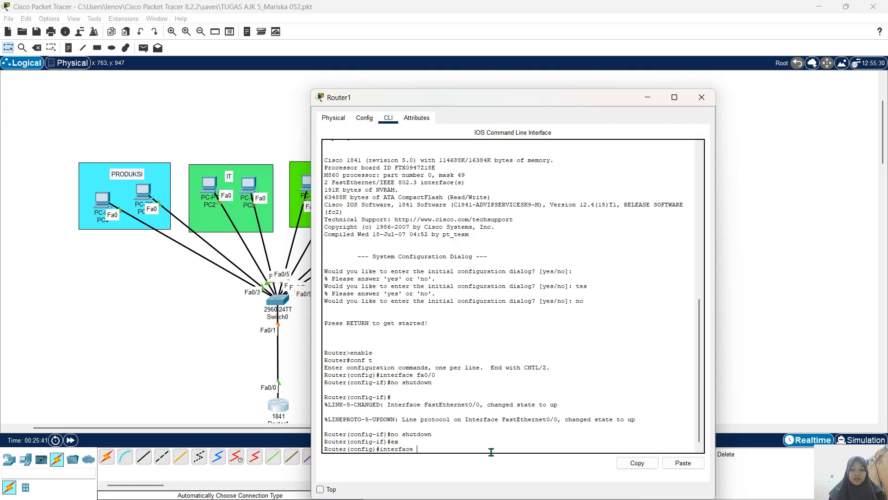
text( fa0/0.)
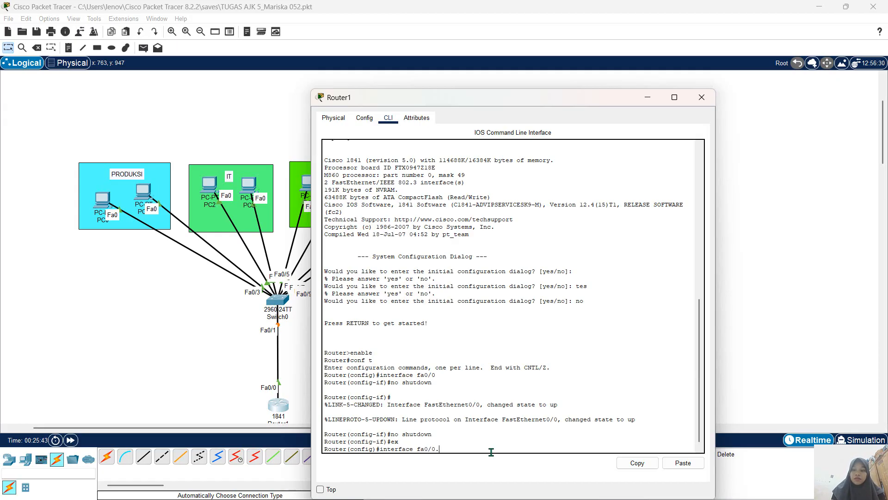
text(0)
key(BackSpace)
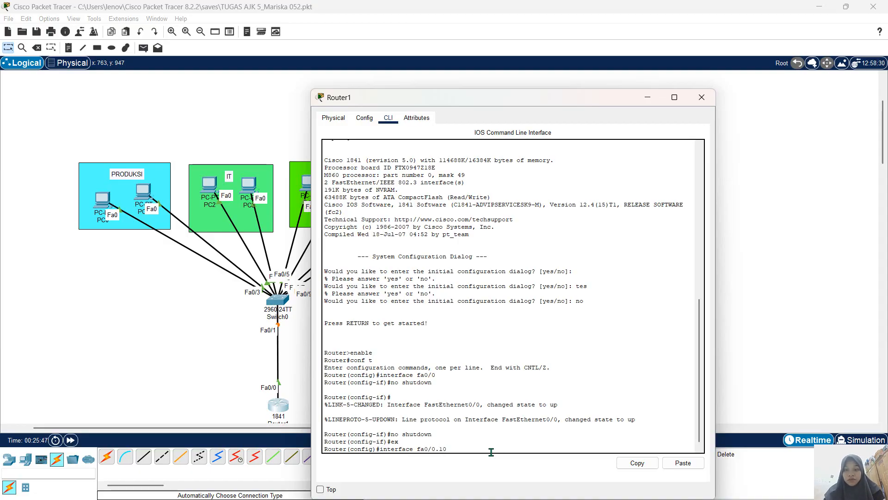
text(10)
key(Return)
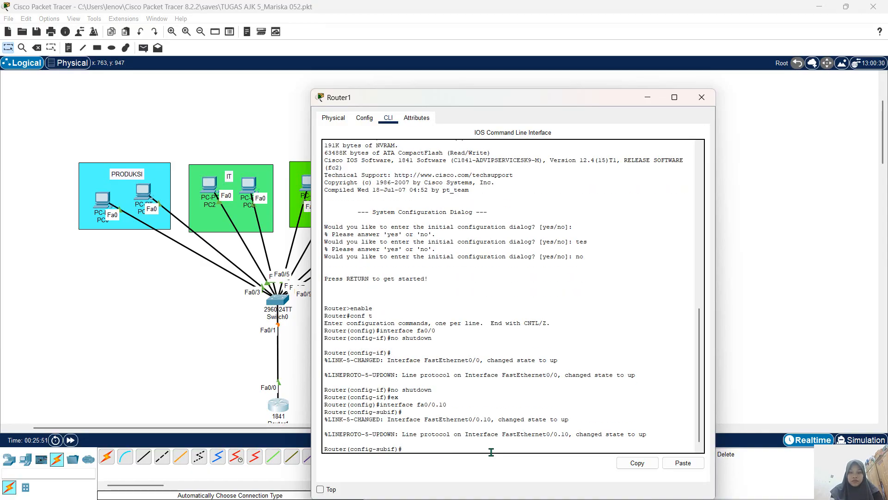
key(Up)
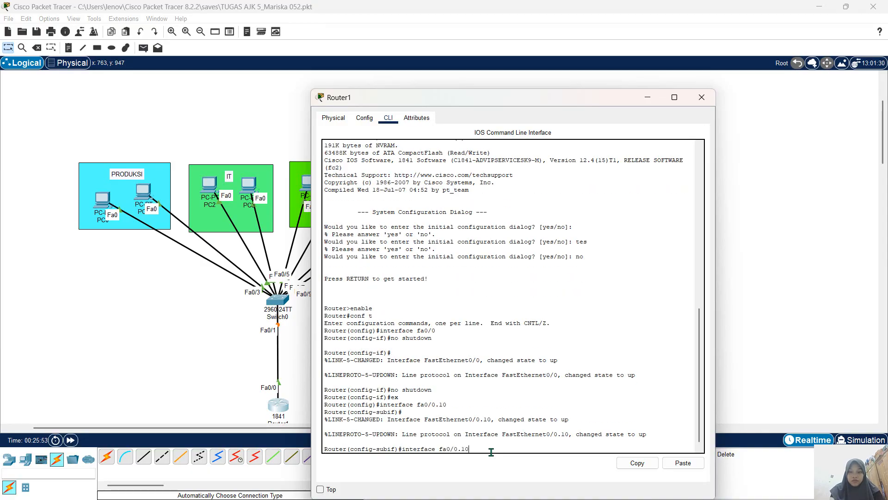
key(Return)
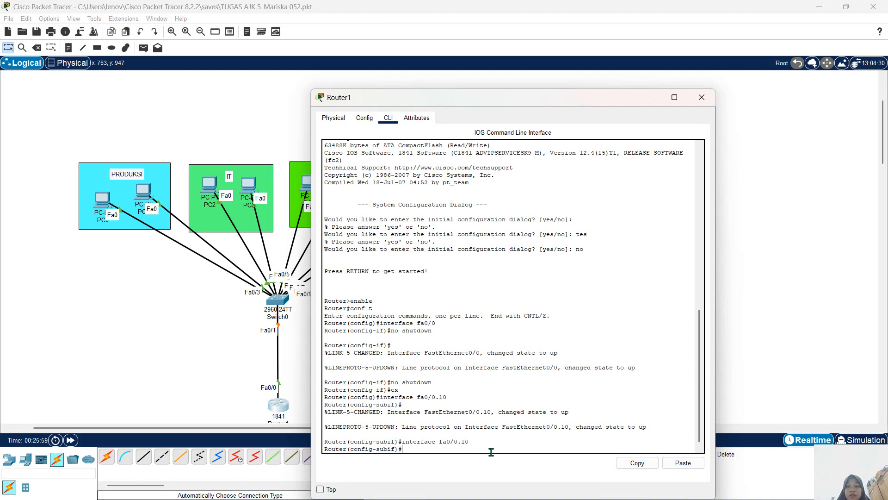
Set 802.1Q tagging for VLAN 10 on subinterface fa0/0.10 with encapsulation dot1Q 10.
text(en)
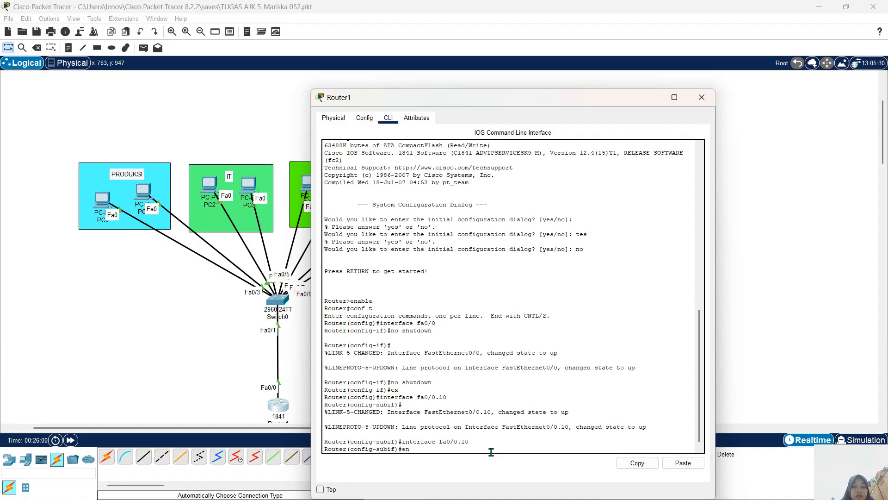
text(ca)
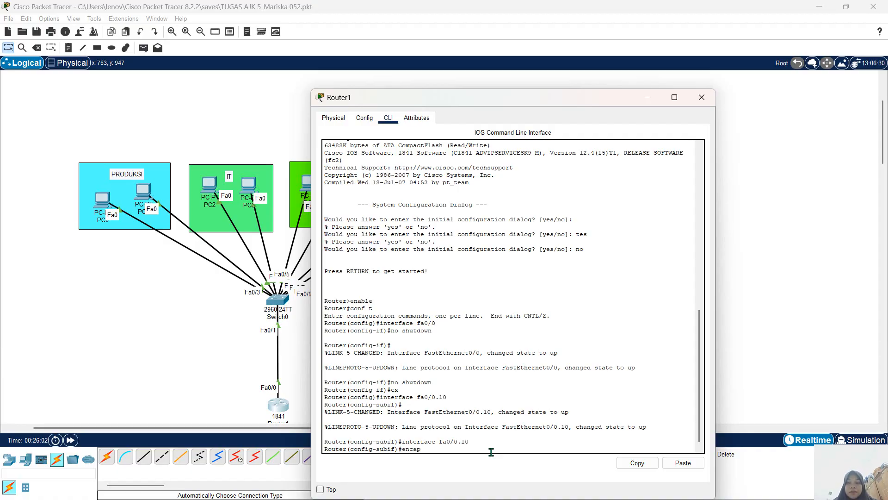
text(ps)
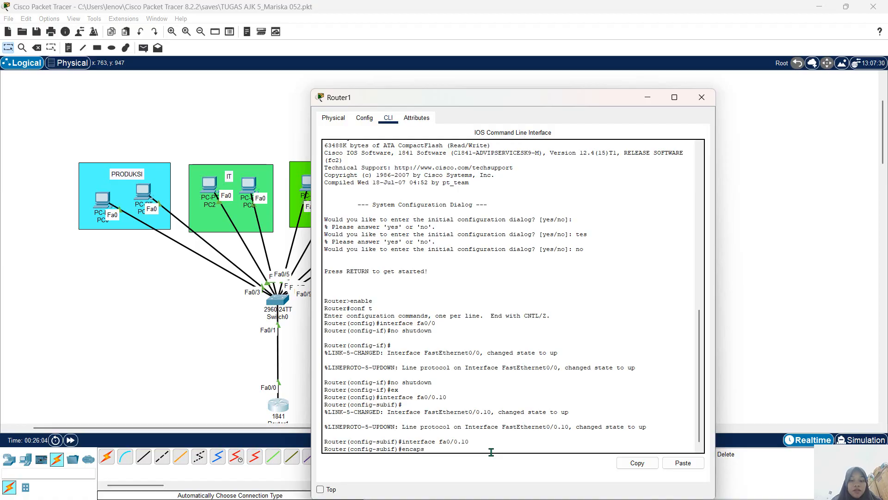
text(ulation do)
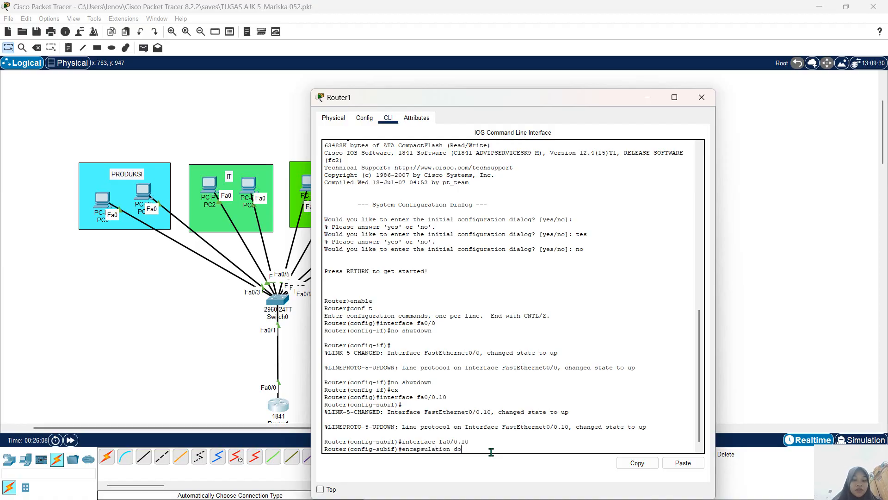
text(t1Q)
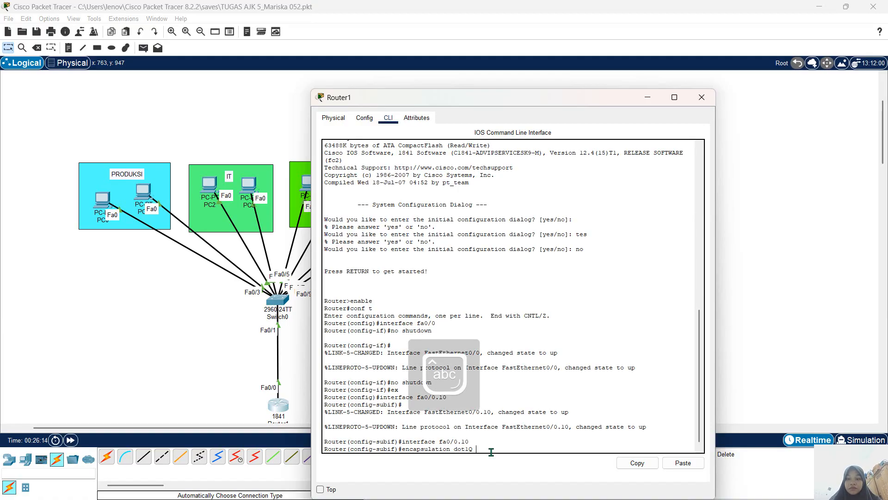
text( 10)
key(Return)
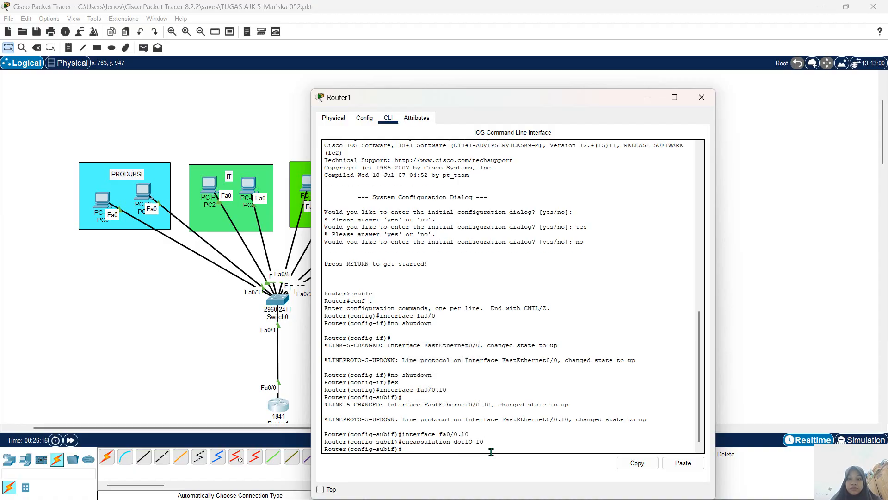
Assign IP address 192.168.10.52 with mask 255.255.255.0 to subinterface fa0/0.10 and leave it with ex.
text(ip ad)
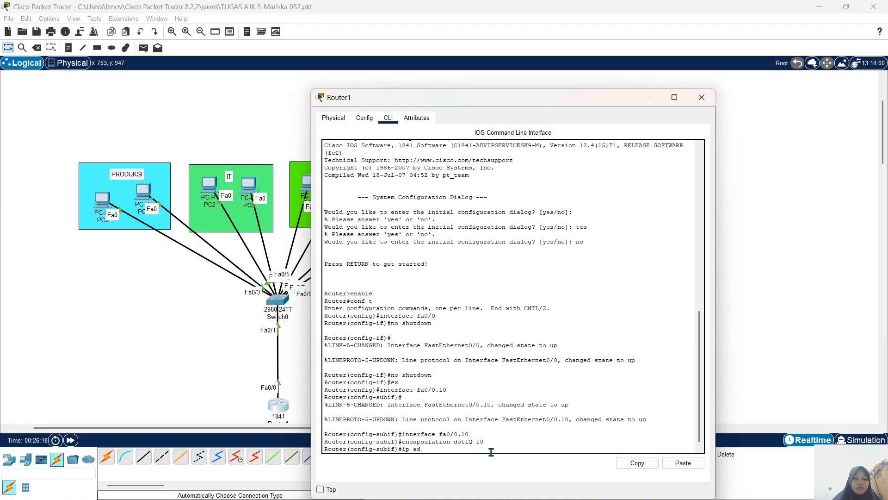
text(dress )
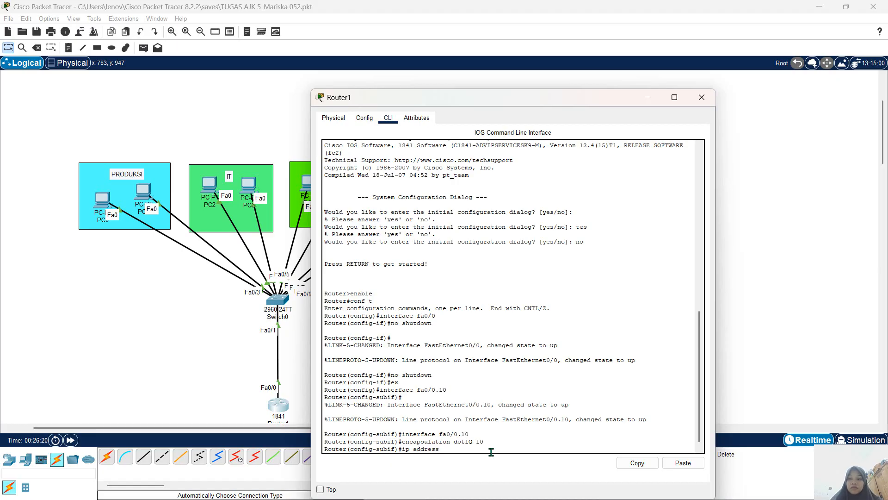
text(192.168.10.52)
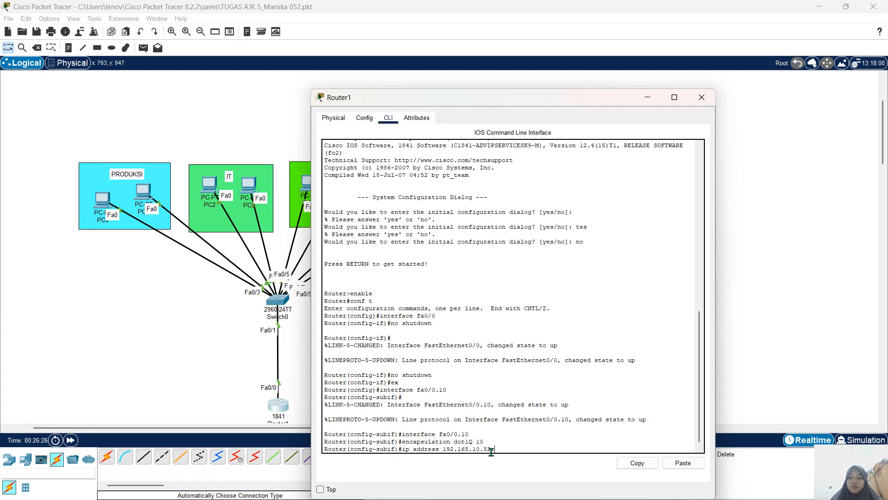
text( 255)
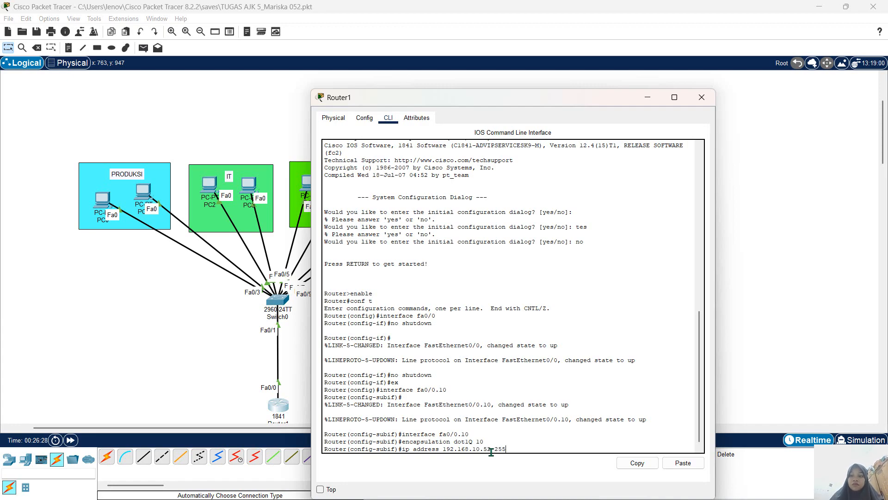
text(.255.255)
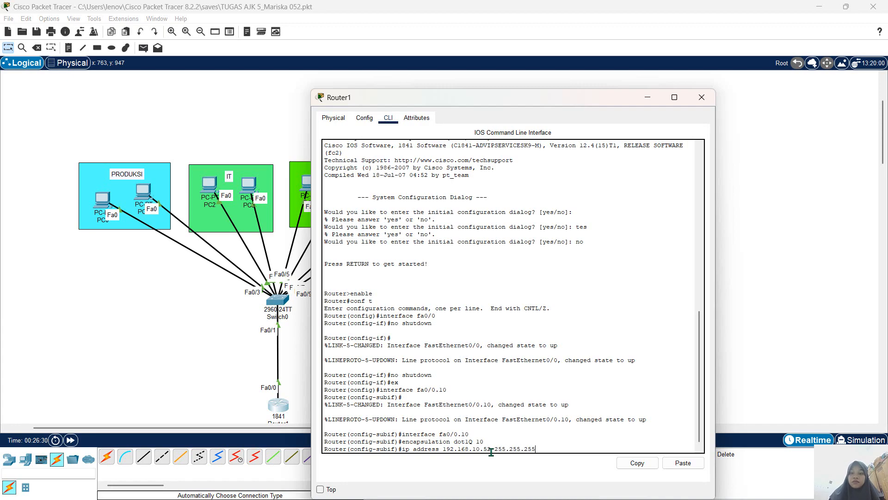
text(.255.0)
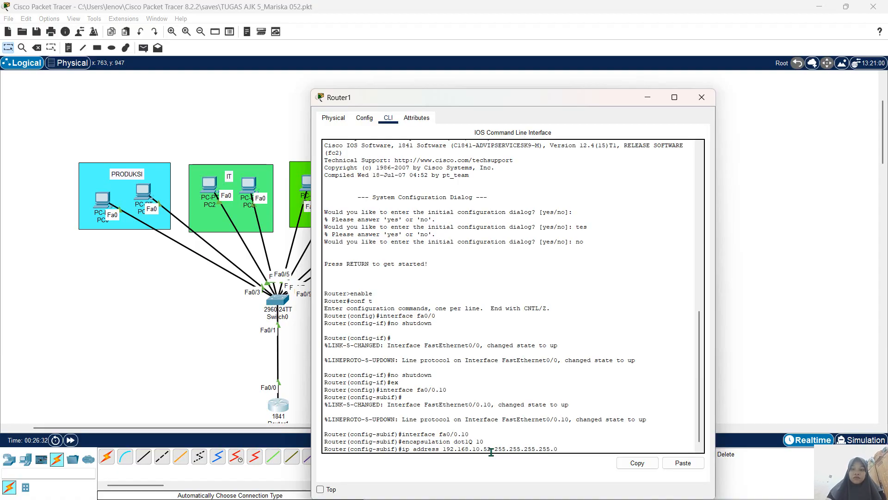
key(BackSpace)
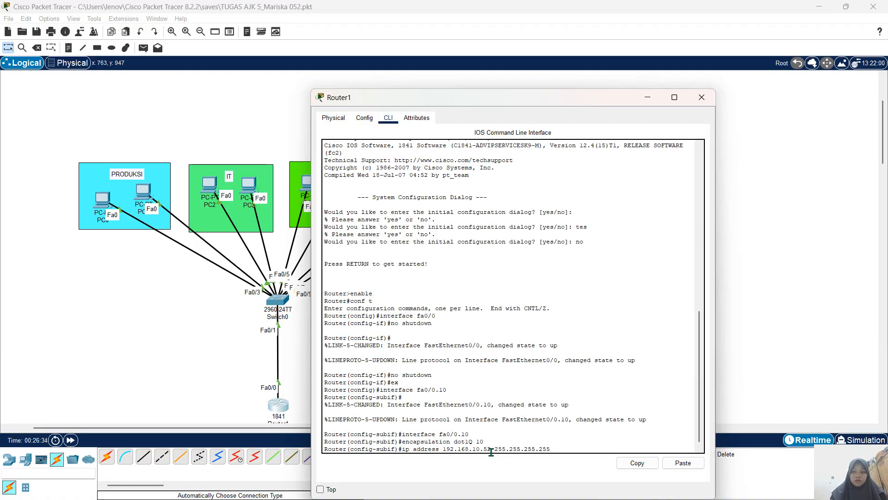
key(BackSpace)
key(BackSpace)
key(BackSpace)
text(0)
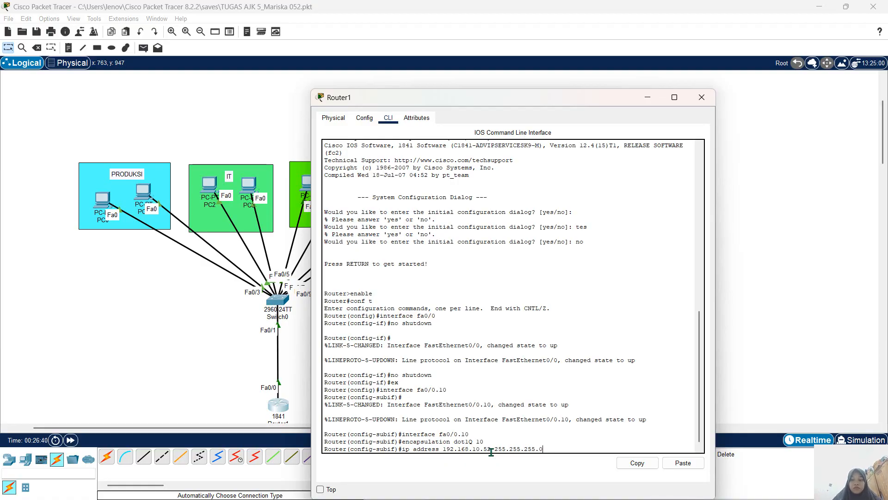
key(Return)
text(ex)
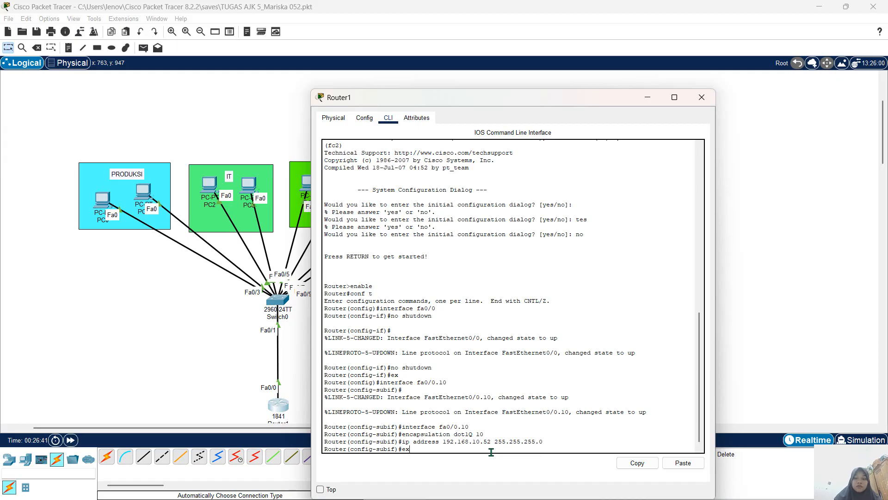
key(Return)
Create subinterface fa0/0.20 and enter its configuration with interface fa0/0.20.
text(int)
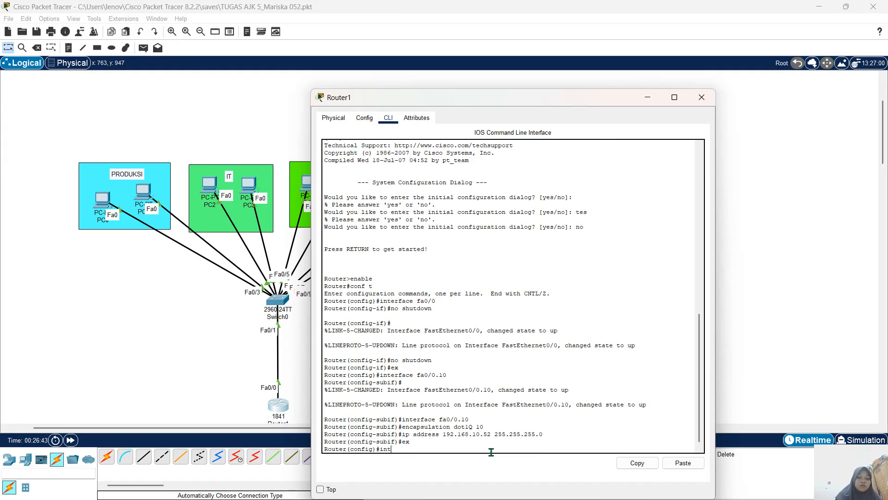
text(erface)
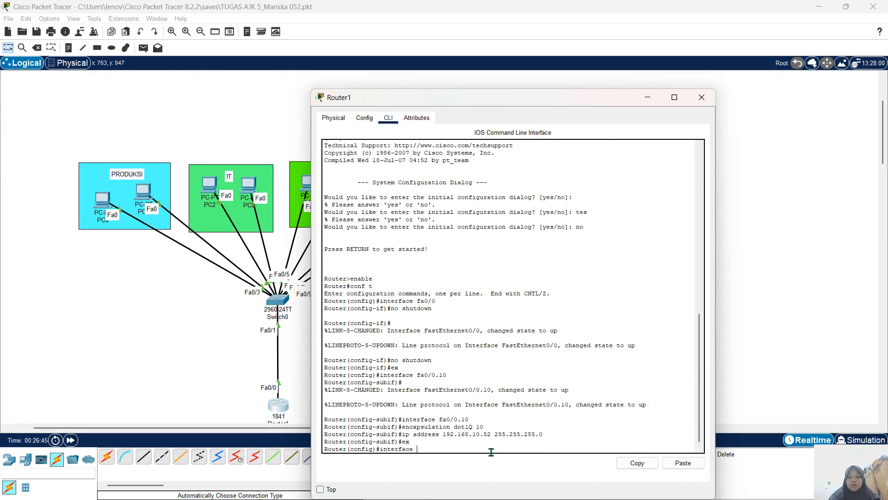
text( fa)
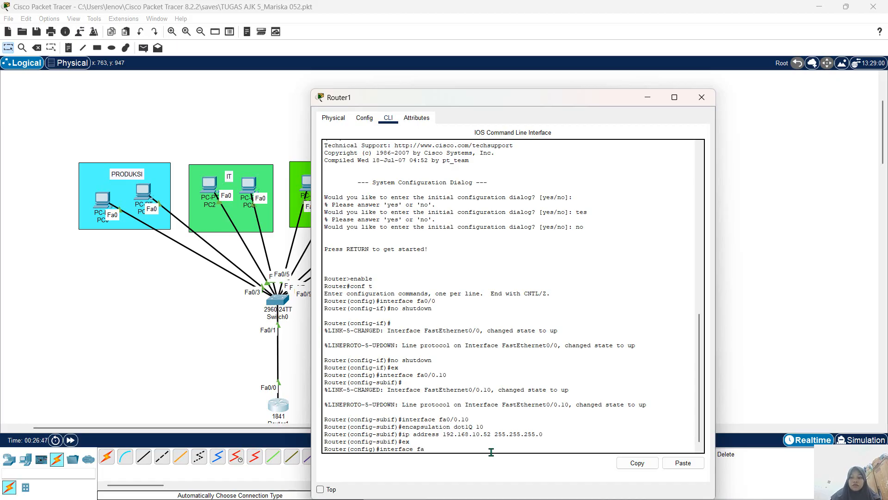
text(0/0.20)
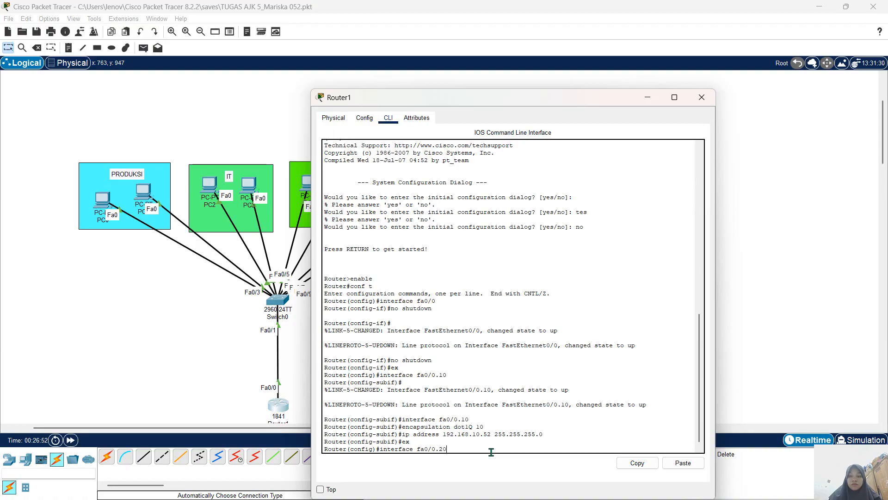
key(Return)
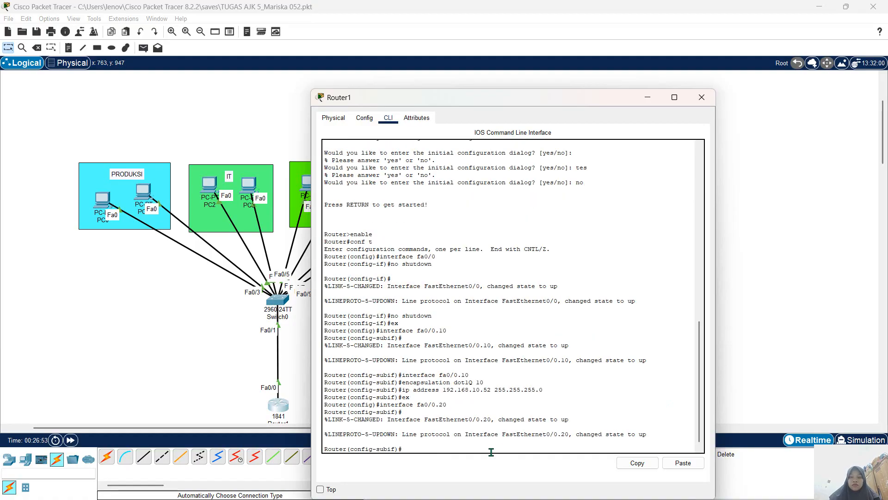
key(Up)
key(Return)
Set 802.1Q tagging for VLAN 20 on subinterface fa0/0.20 with encapsulation dot1Q 20.
key(Up)
key(Up)
key(Up)
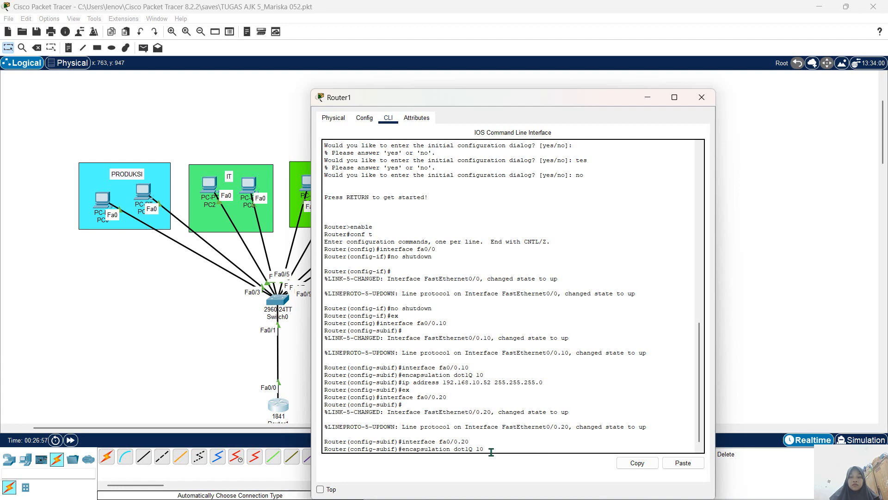
key(BackSpace)
key(BackSpace)
text(20)
key(Return)
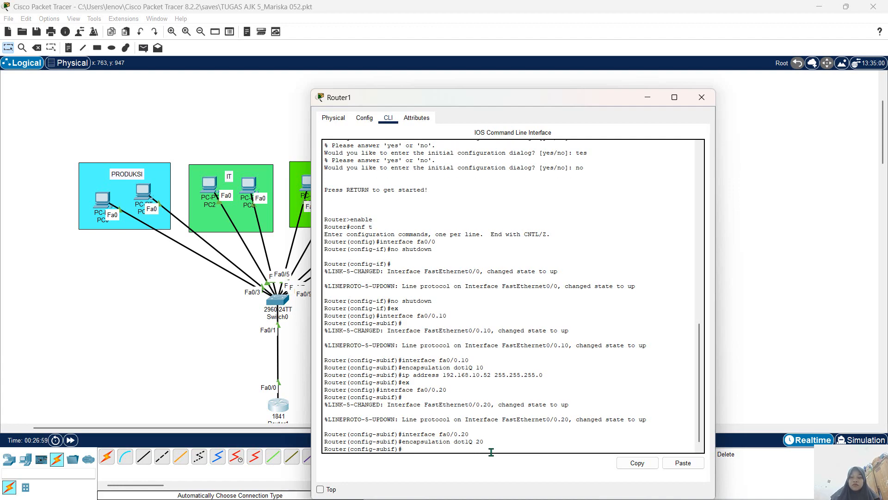
Assign IP address 192.168.20.52 with mask 255.255.255.0 to subinterface fa0/0.20 and leave it with ex.
key(Up)
key(Up)
key(Up)
key(Up)
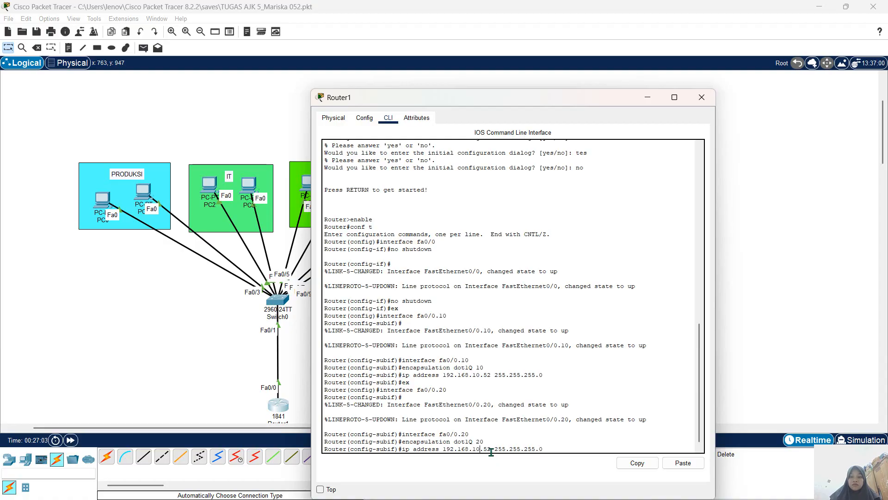
key(BackSpace)
key(BackSpace)
text(20)
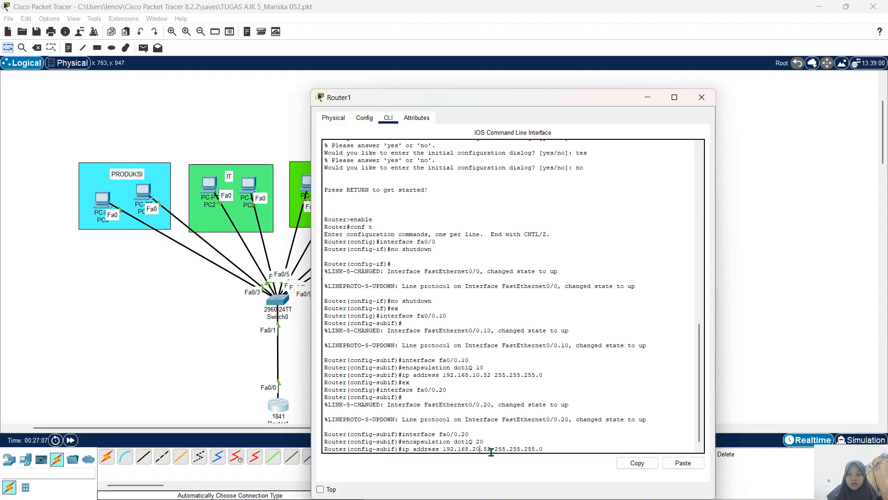
key(Return)
text(ex)
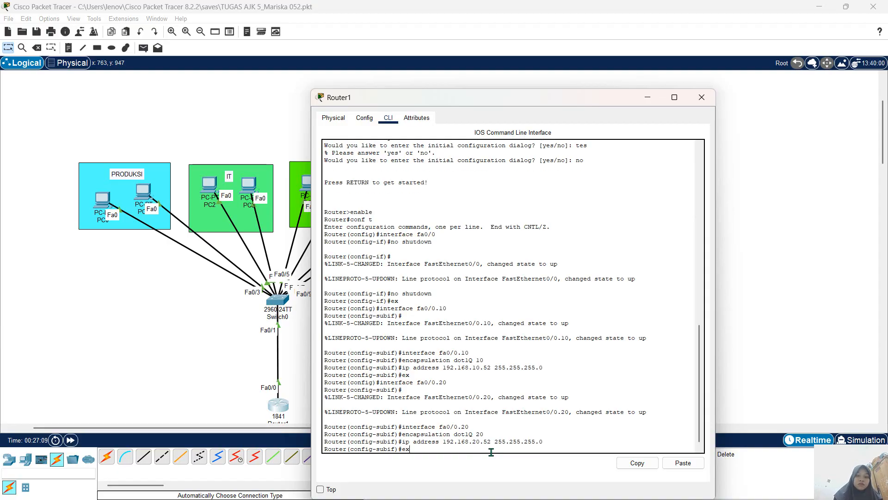
key(Return)
Create subinterface fa0/0.30 and enter its configuration with interface fa0/0.30.
key(Up)
key(Up)
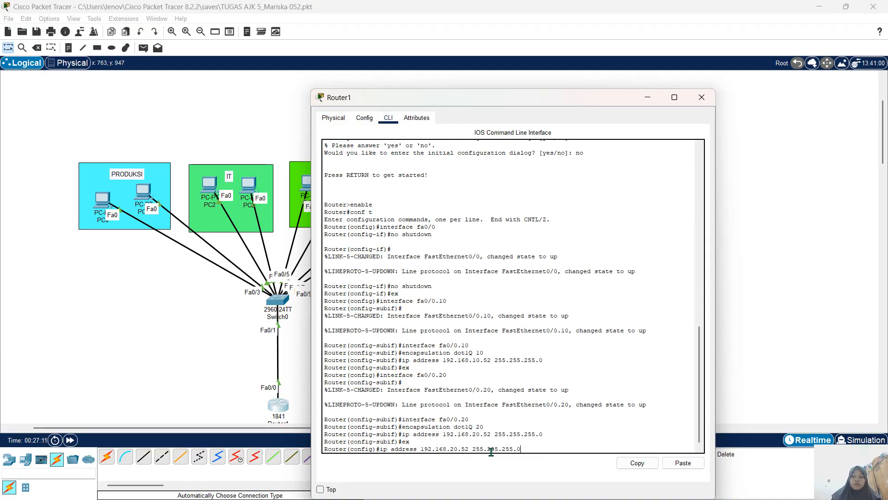
key(Up)
key(Up)
key(BackSpace)
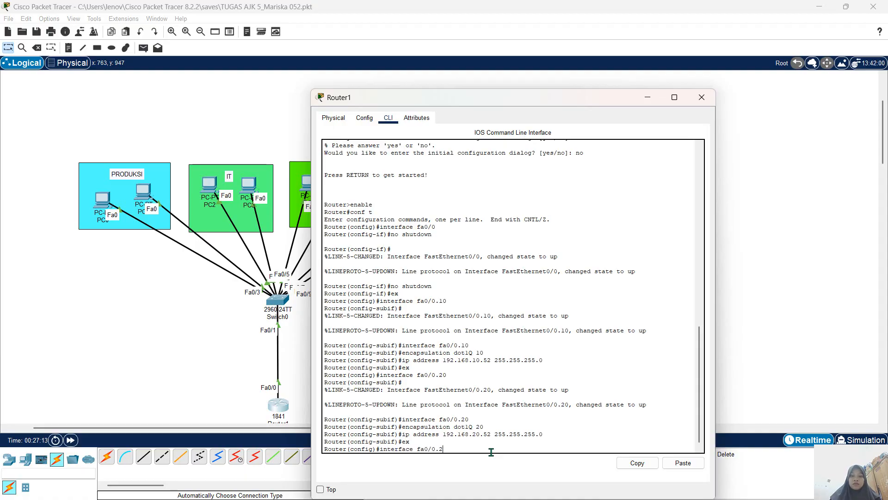
text(30)
key(Return)
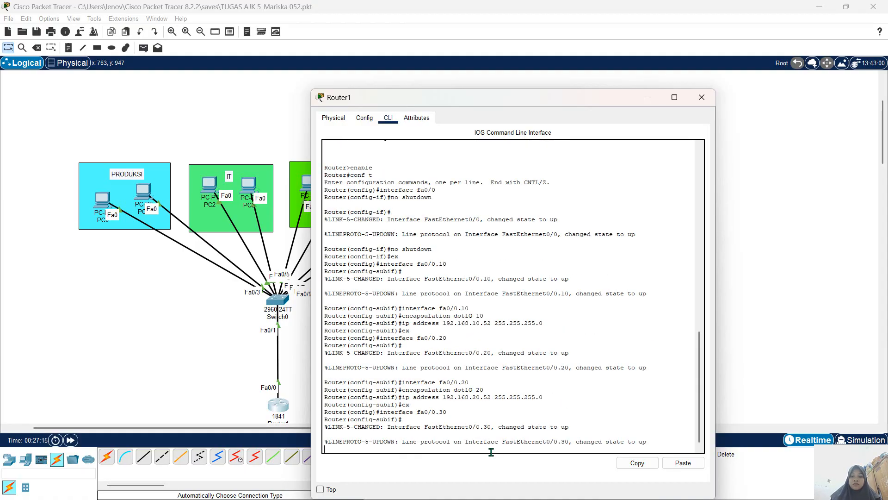
key(Up)
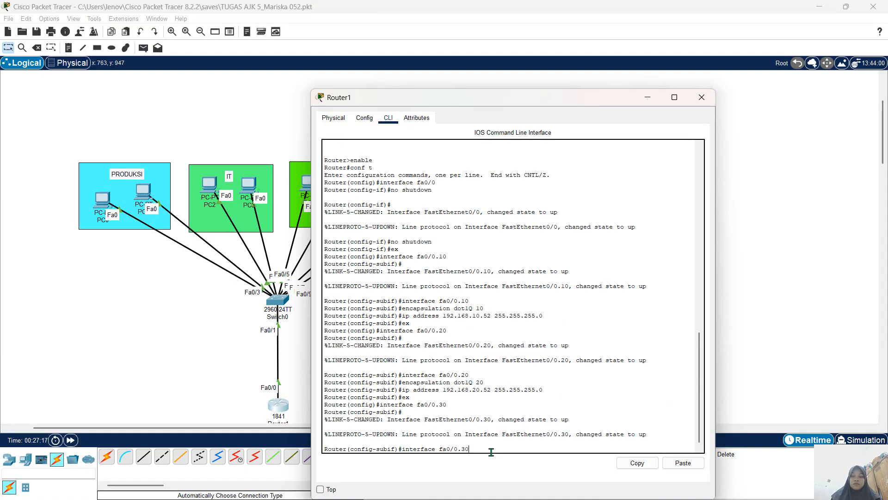
key(Return)
Set 802.1Q tagging for VLAN 30 on subinterface fa0/0.30 with encapsulation dot1Q 30.
key(Up)
key(Up)
key(Up)
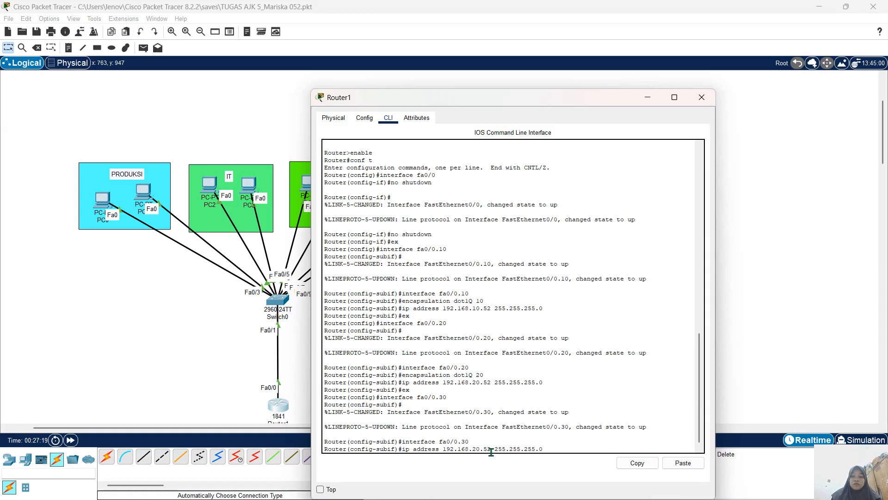
key(Up)
key(BackSpace)
key(BackSpace)
text(3)
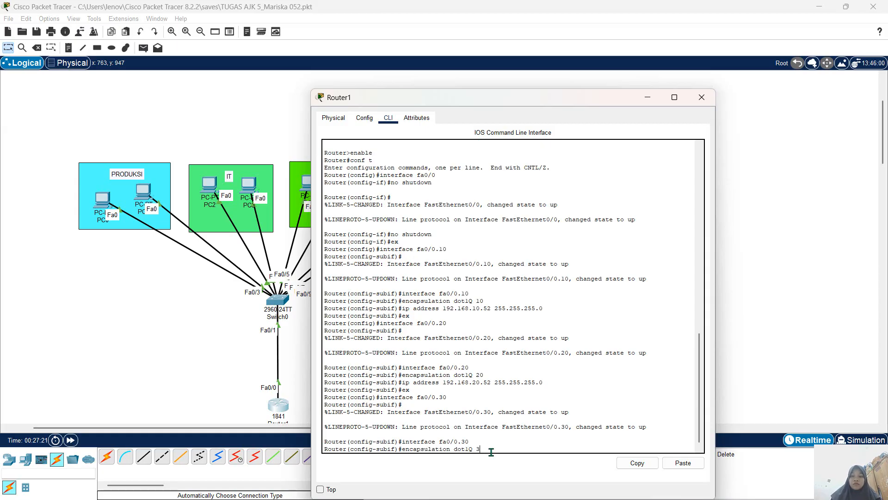
text(0)
key(Return)
Assign IP address 192.168.30.52 with mask 255.255.255.0 to subinterface fa0/0.30 and leave it with ex.
key(Up)
key(Up)
key(Up)
key(Up)
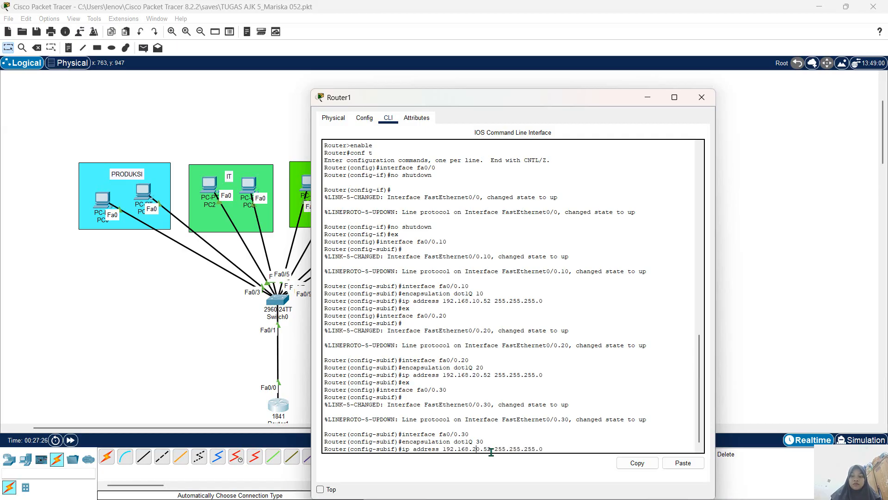
key(BackSpace)
text(3)
key(Return)
text(ex)
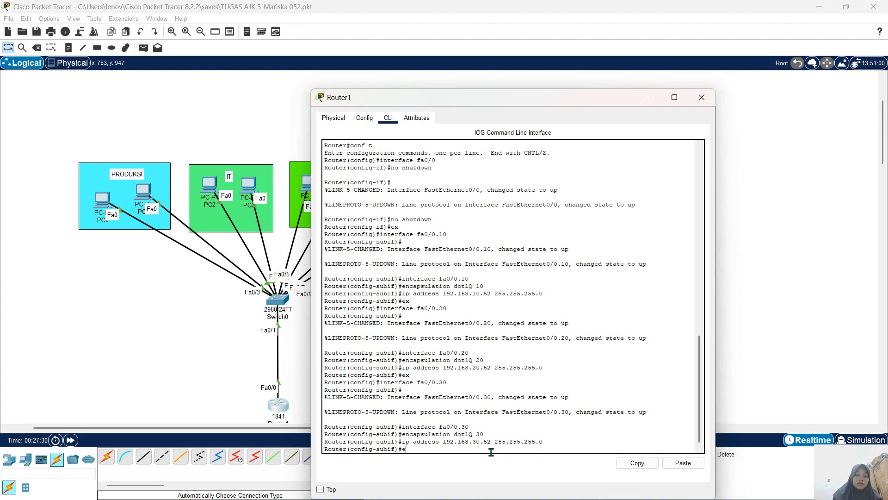
key(Return)
Create subinterface fa0/0.40 and enter its configuration with interface fa0/0.40.
key(Up)
key(Up)
key(Up)
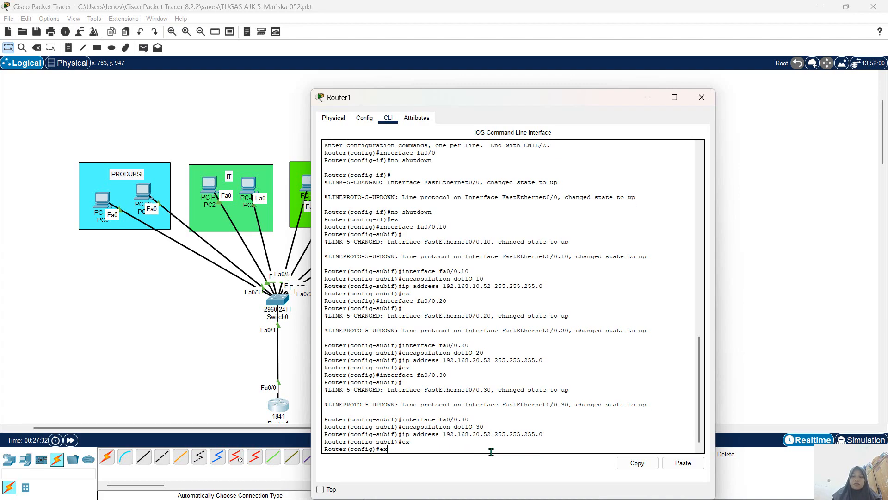
key(Up)
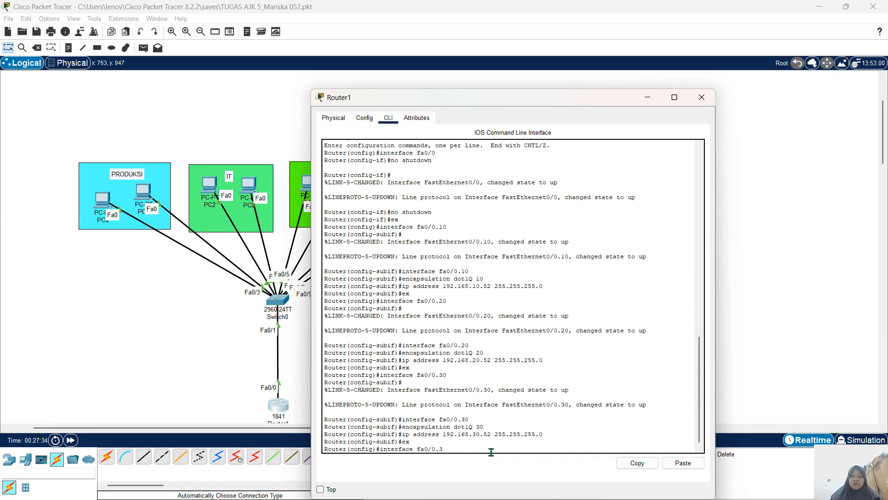
key(Left)
key(BackSpace)
text(4)
key(Return)
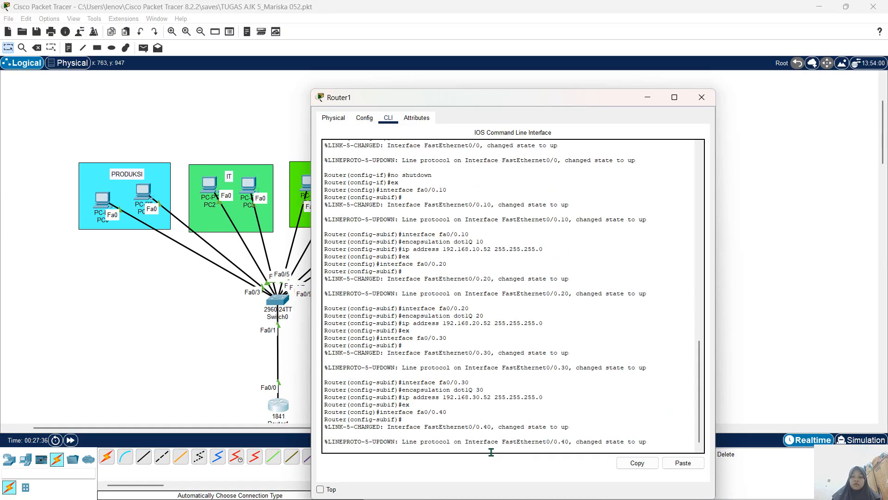
key(Return)
key(Up)
key(Return)
Set 802.1Q tagging for VLAN 40 on subinterface fa0/0.40 with encapsulation dot1Q 40.
key(Up)
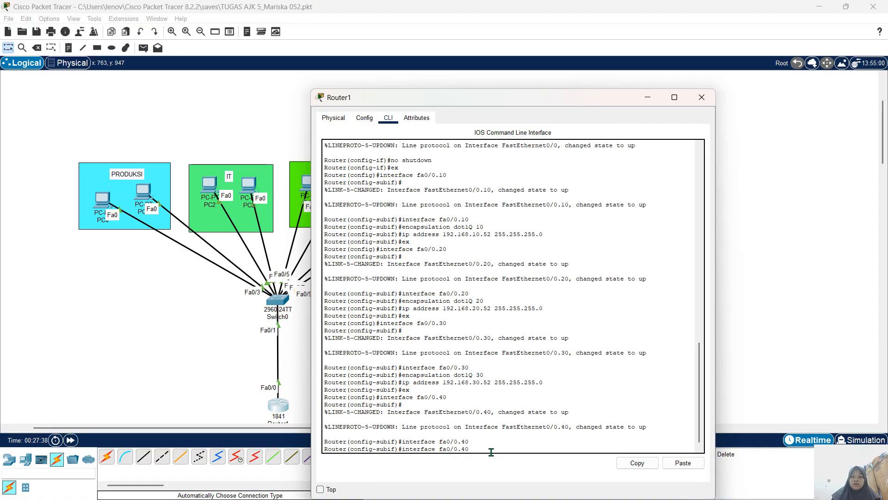
key(Up)
key(Up)
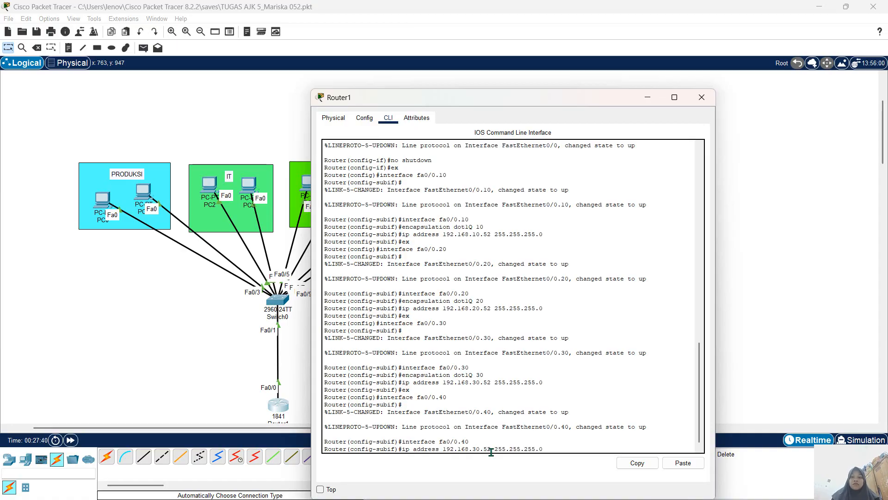
key(Up)
key(BackSpace)
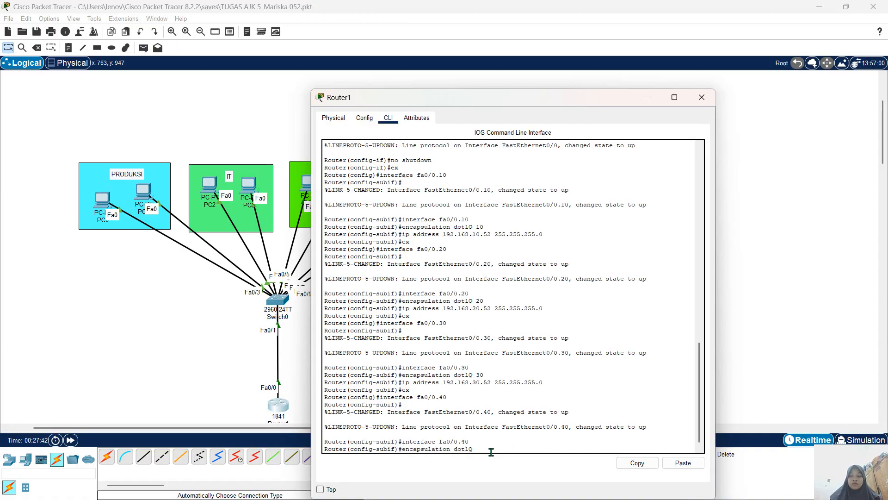
text(40)
key(Return)
Assign IP address 192.168.40.52 with mask 255.255.255.0 to subinterface fa0/0.40 and leave it with ex.
key(Up)
key(Up)
key(Up)
key(Up)
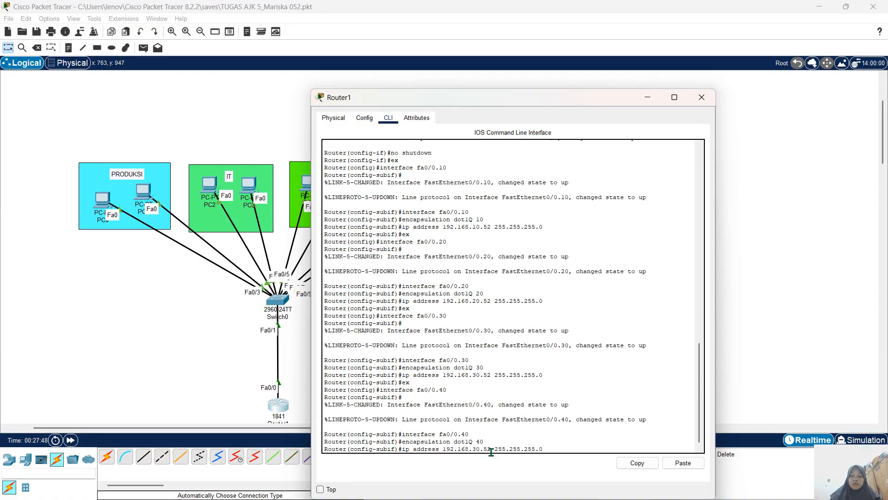
key(Left)
key(Left)
key(Left)
key(Left)
key(Left)
key(Left)
key(Left)
key(Left)
key(Left)
key(Left)
key(Left)
key(Left)
key(Left)
key(Left)
key(Left)
key(Left)
key(Left)
key(Left)
key(BackSpace)
text(4)
key(Return)
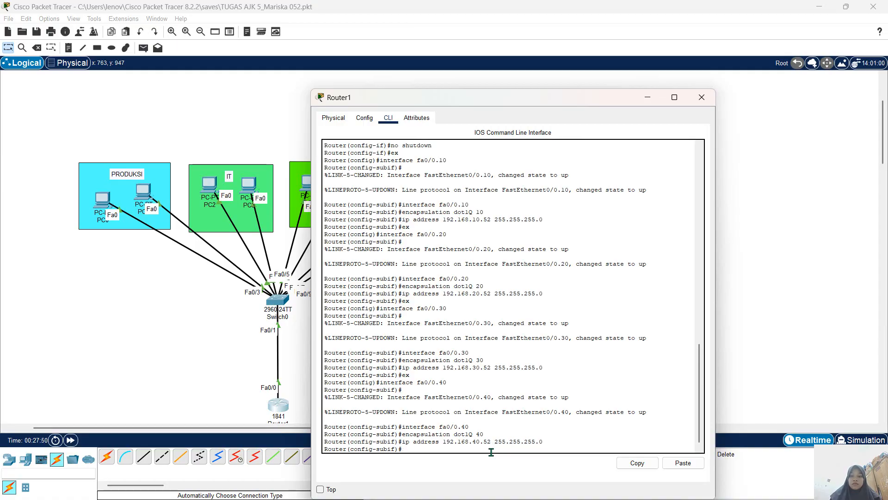
text(ex)
key(Return)
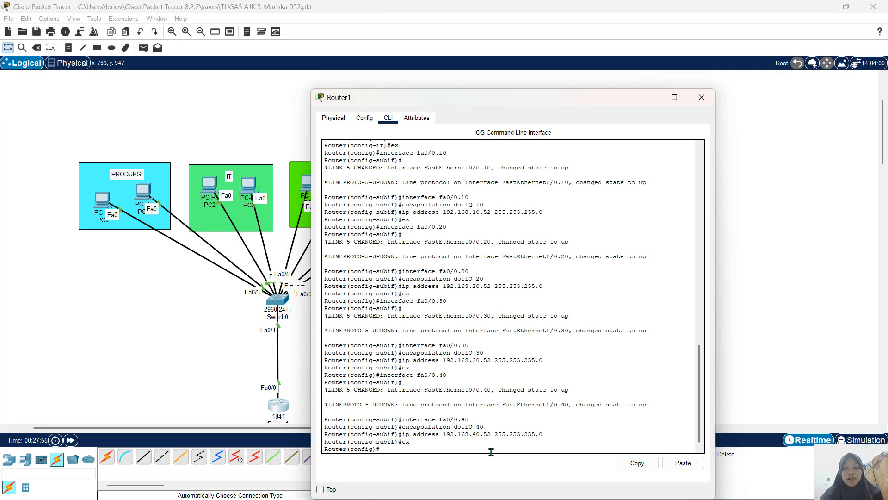
Finish the router's configuration session with end and close the Router1 window.
text(end)
key(Return)
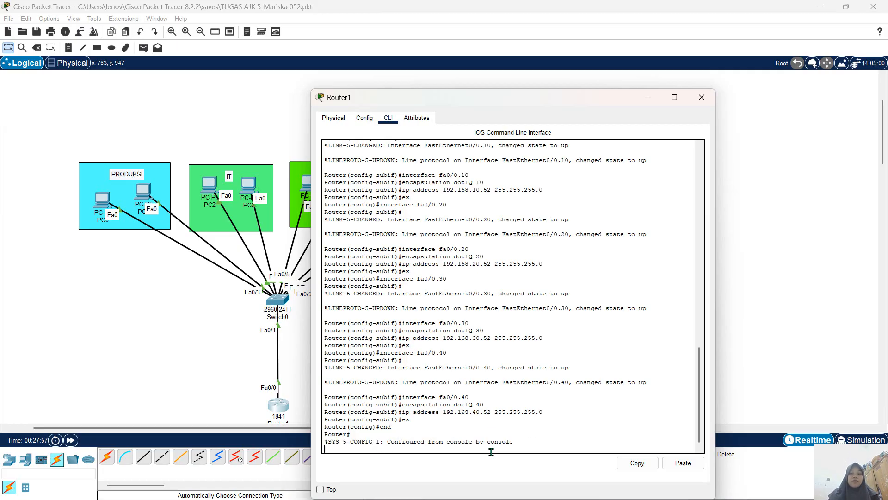
key(Return)
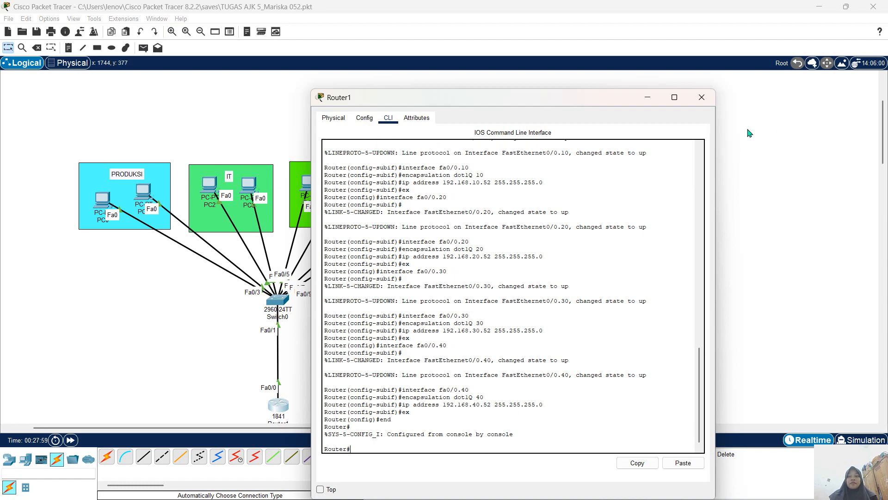
click(706, 97)
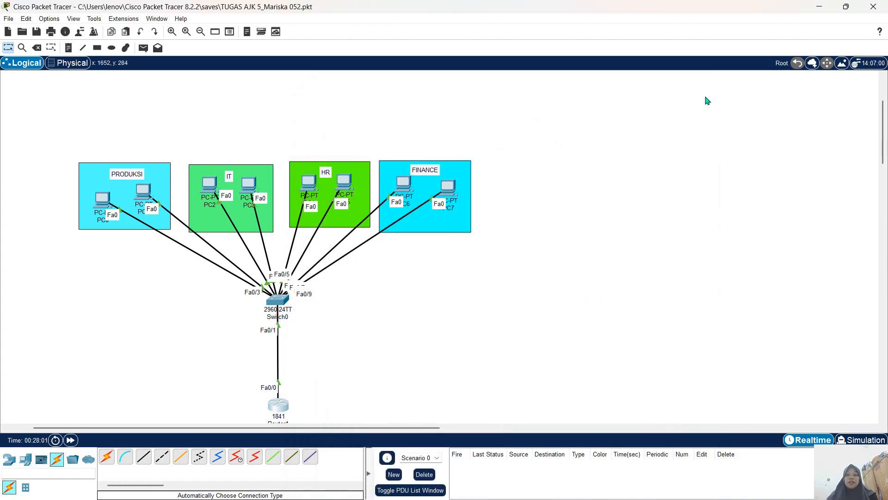
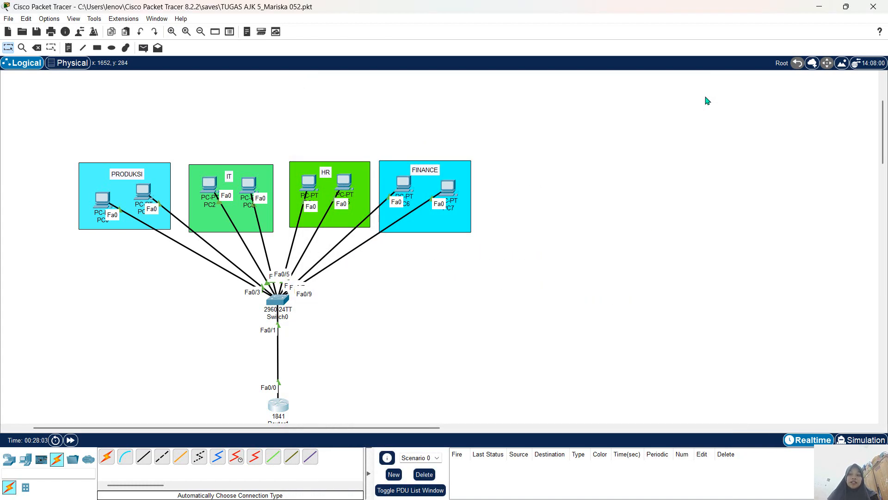
Give PC0 the static IPv4 address 192.168.20.10 with subnet mask 255.255.255.0 in its IP configuration.
click(106, 206)
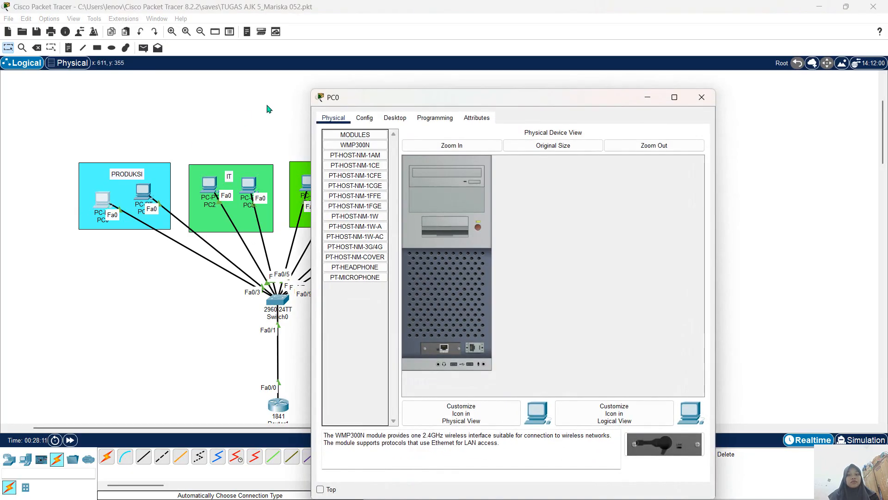
click(366, 118)
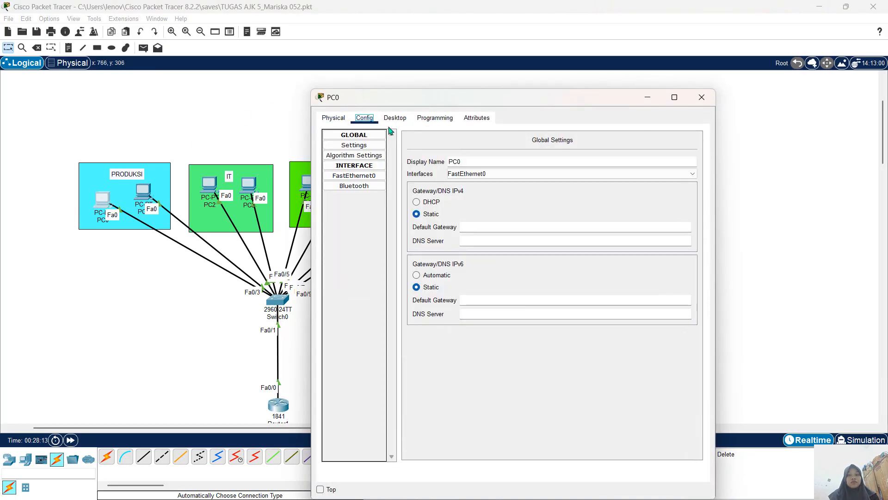
click(395, 119)
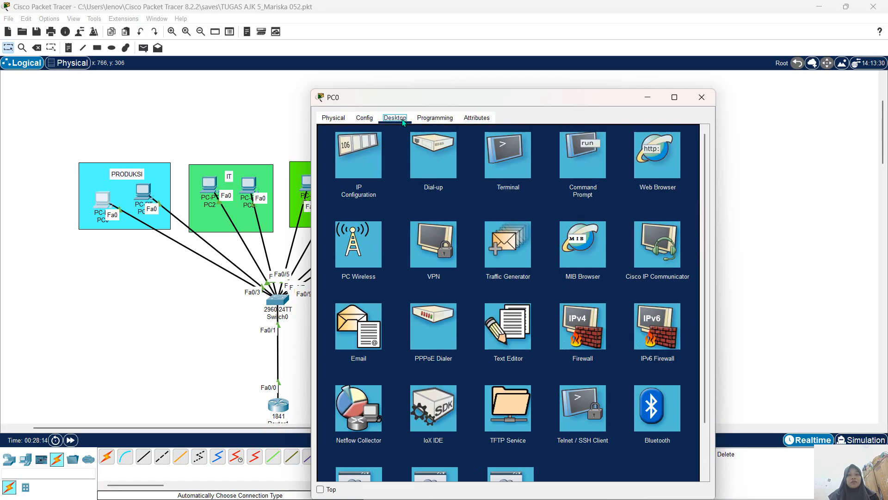
click(366, 168)
click(478, 186)
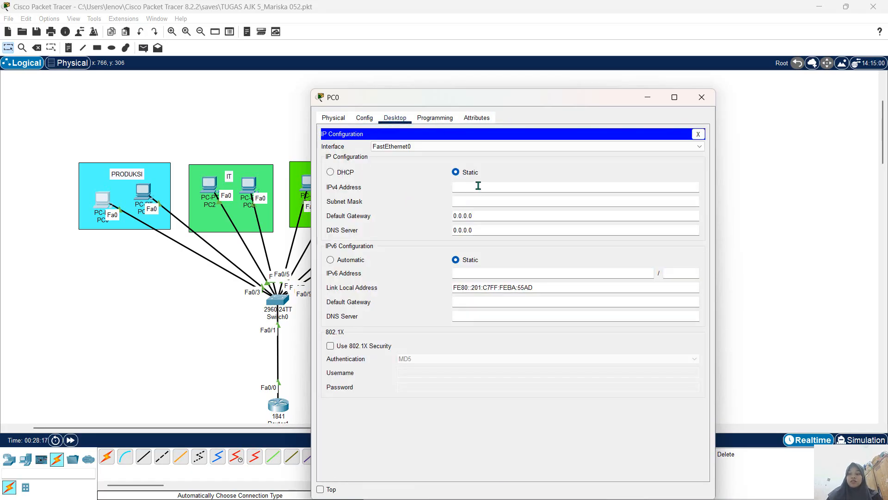
text(192.168)
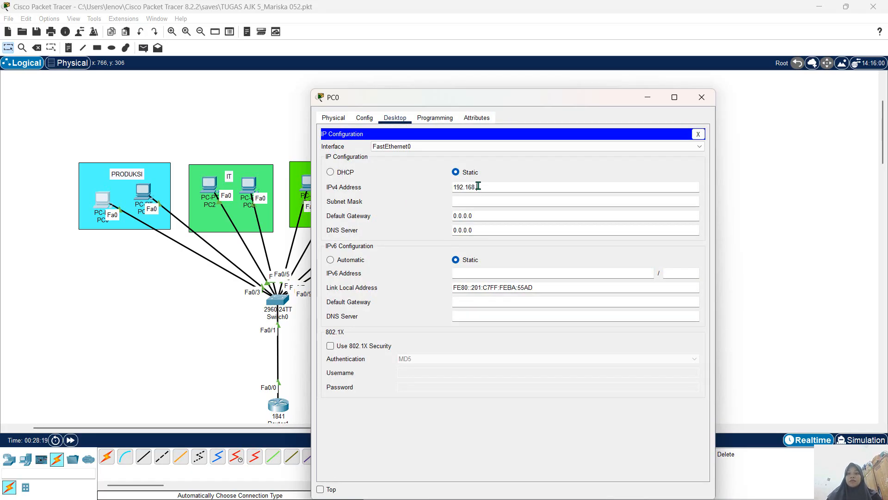
text(.10.20)
key(BackSpace)
key(BackSpace)
text(10)
click(488, 201)
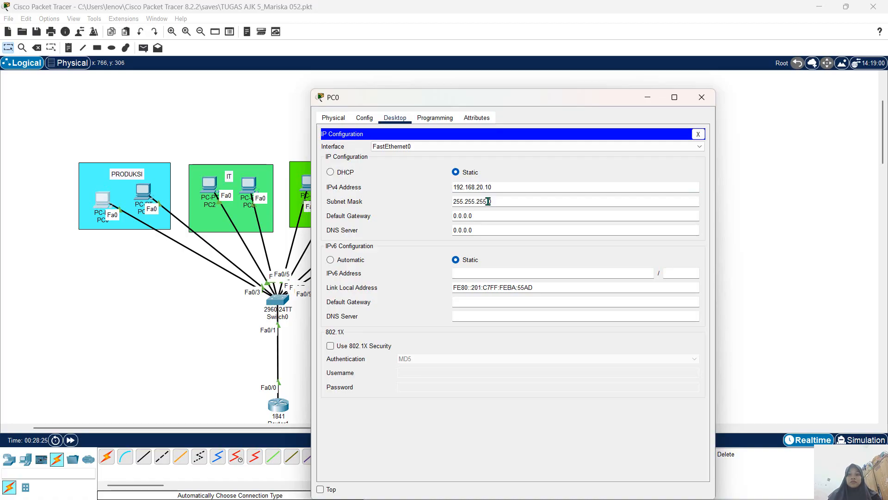
Set PC0's IPv4 default gateway to 192.168.10.52 and close its device window.
click(500, 210)
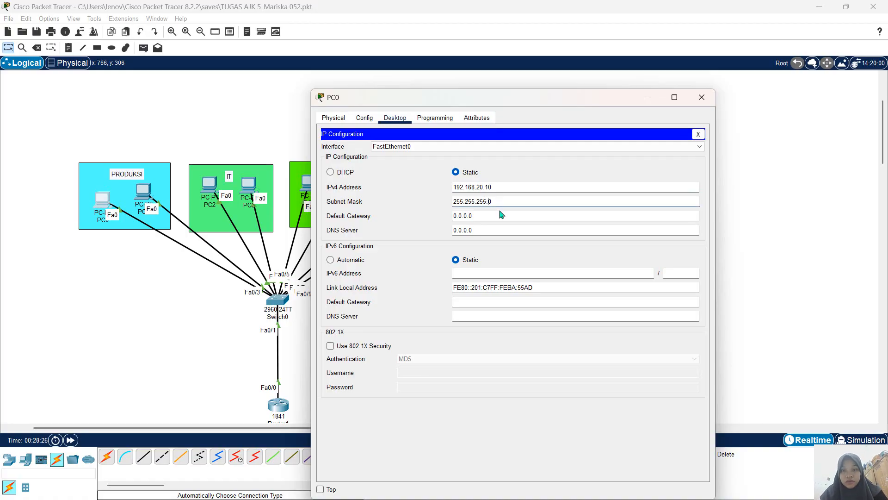
key(BackSpace)
key(BackSpace)
key(BackSpace)
key(BackSpace)
key(BackSpace)
key(BackSpace)
key(BackSpace)
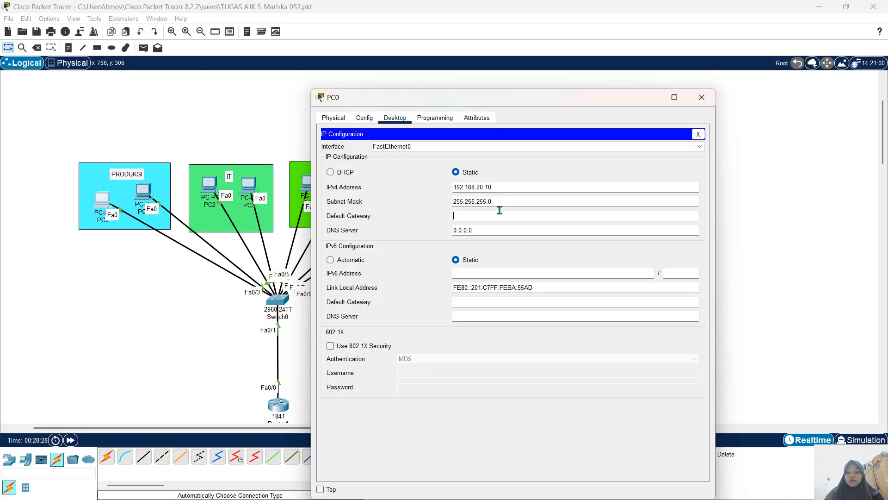
text(192.168)
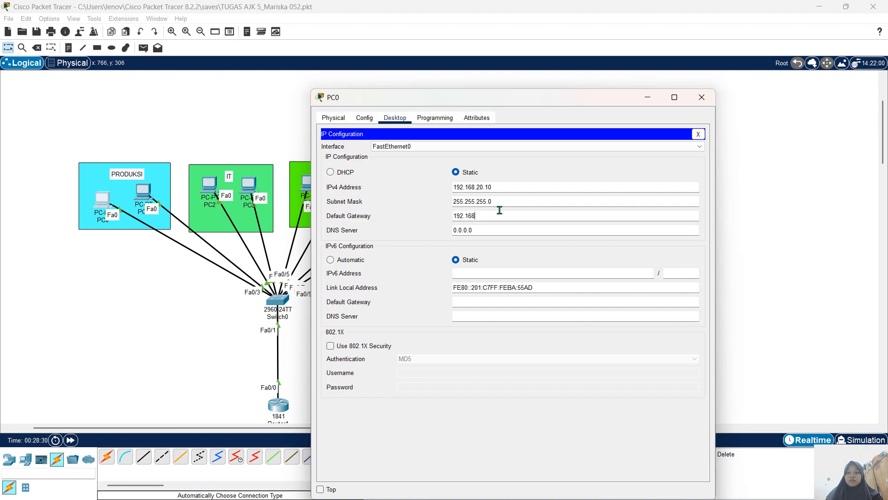
text(.10.52)
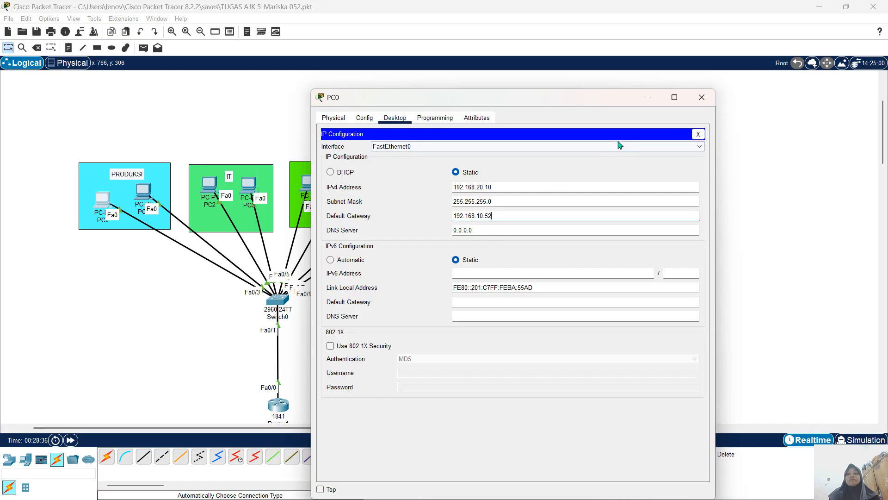
click(702, 97)
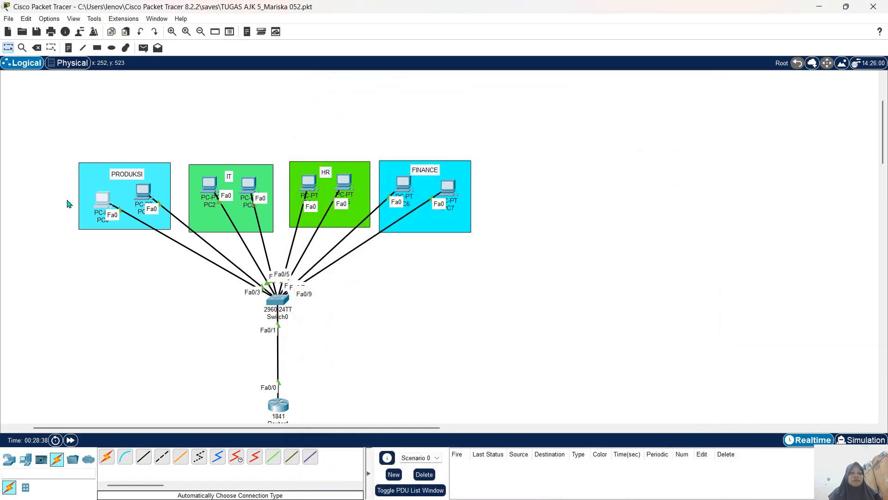
Open the IP configuration of PC1 in the PRODUKSI area and set its IPv4 address to 192.168.10.11.
click(149, 193)
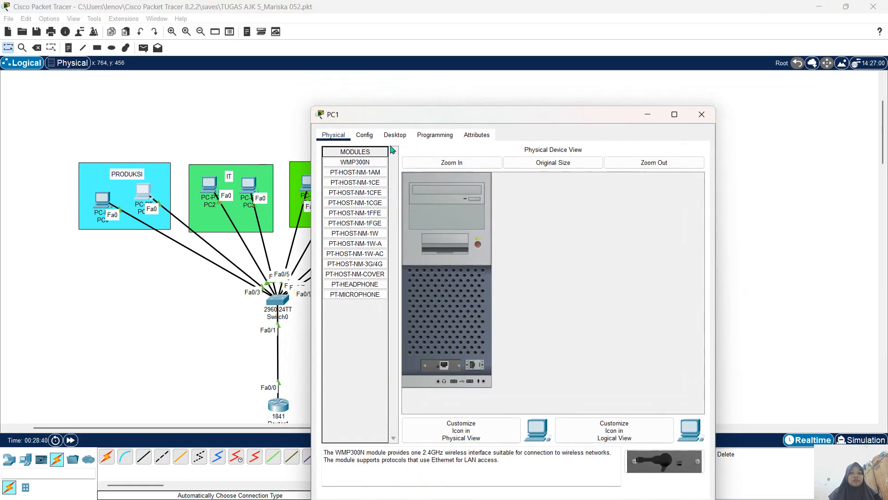
click(395, 135)
click(372, 179)
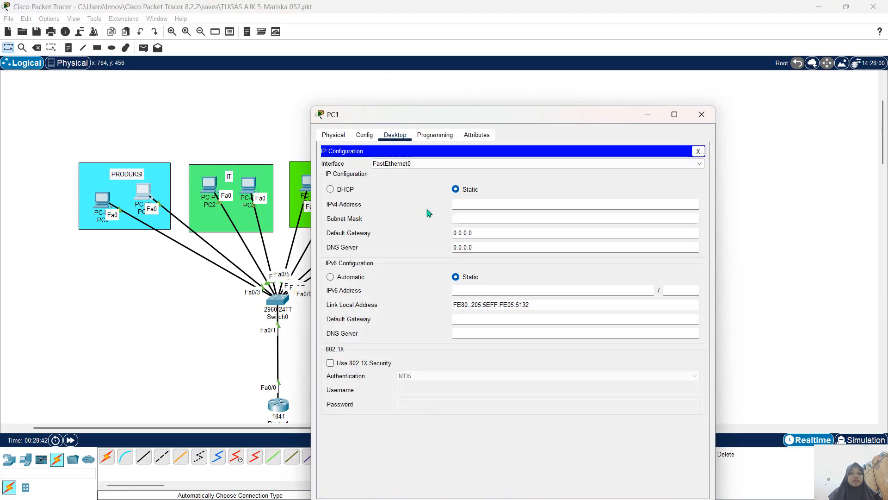
click(465, 206)
text(192.168.1)
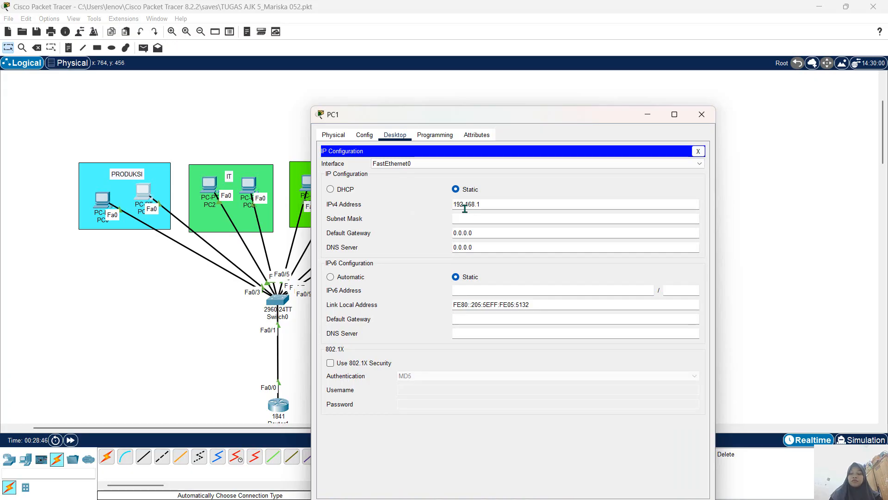
key(BackSpace)
key(BackSpace)
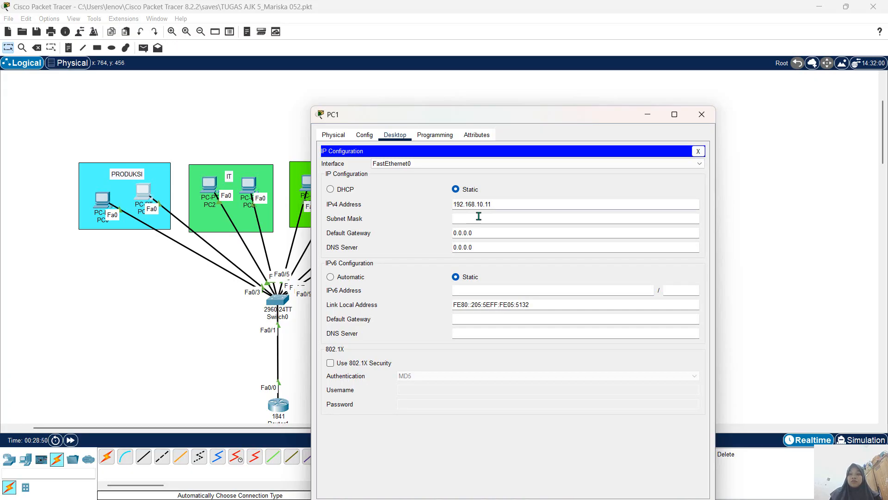
Set PC1's subnet mask to 255.255.255.0 and its default gateway to 192.168.10.52, closing its device window.
drag(479, 217, 441, 234)
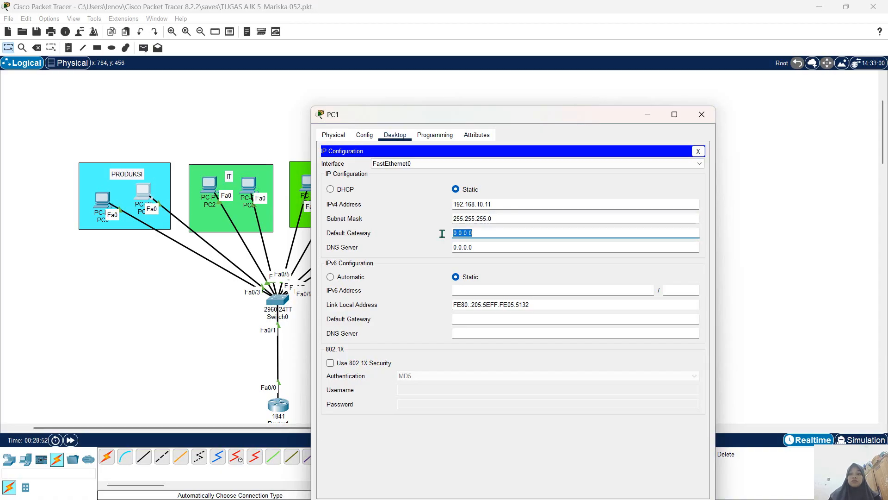
key(BackSpace)
text(192.168.52.)
key(BackSpace)
key(BackSpace)
key(BackSpace)
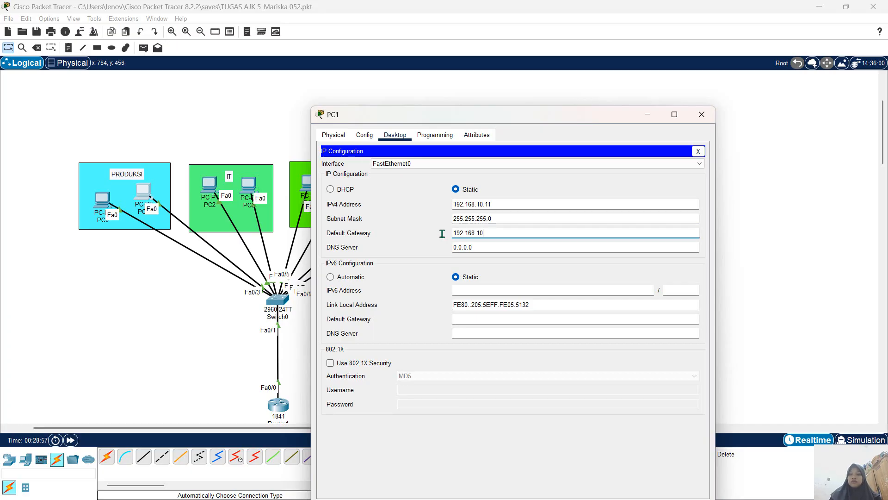
text(10.52)
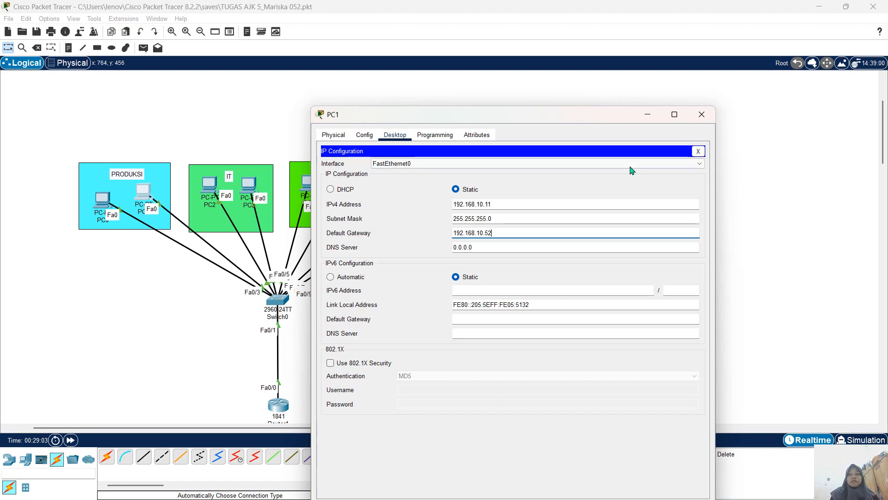
click(700, 113)
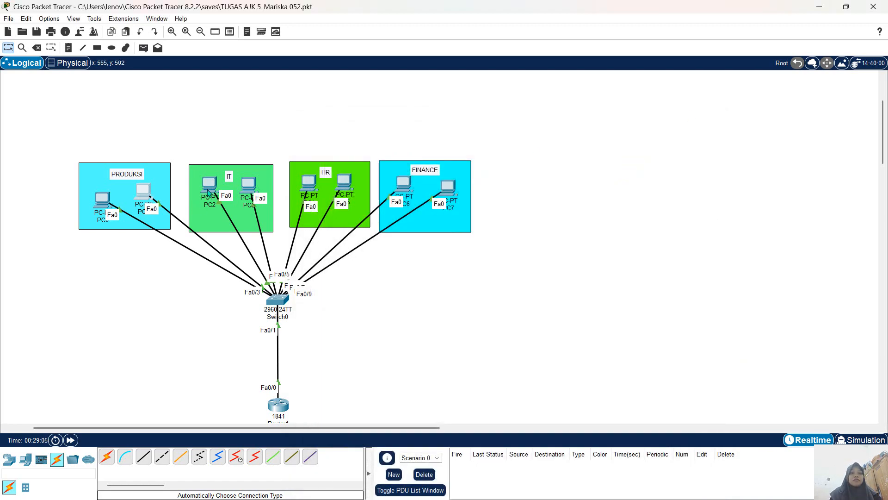
Give PC2 in the IT area the static IPv4 address 192.168.20.10 with subnet mask 255.255.255.0.
click(209, 185)
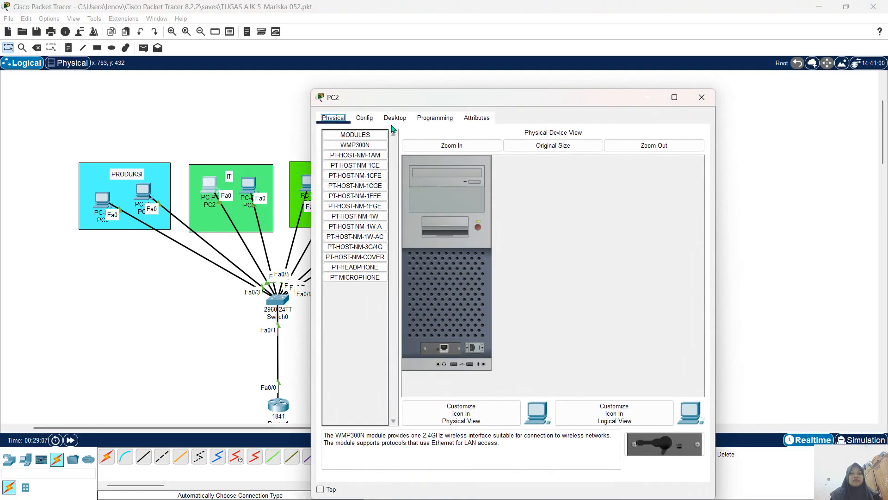
click(398, 122)
click(364, 161)
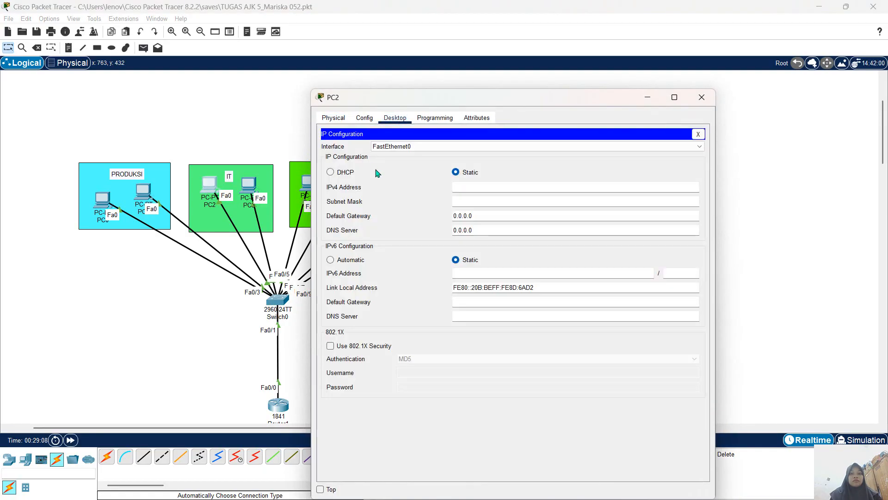
click(464, 186)
text(192.1)
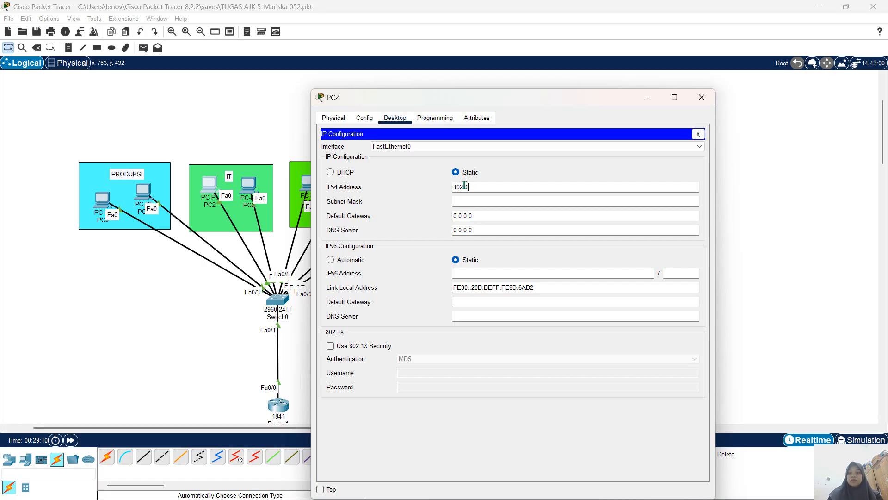
text(68.20.10)
click(498, 202)
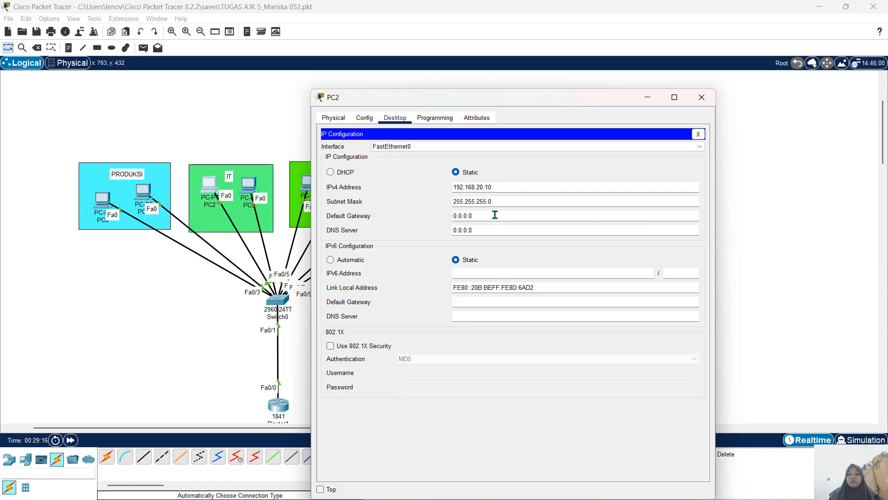
Set PC2's IPv4 default gateway to 192.168.20.52 and close its device window.
click(491, 216)
drag(472, 216, 463, 218)
key(BackSpace)
key(BackSpace)
key(BackSpace)
key(BackSpace)
key(BackSpace)
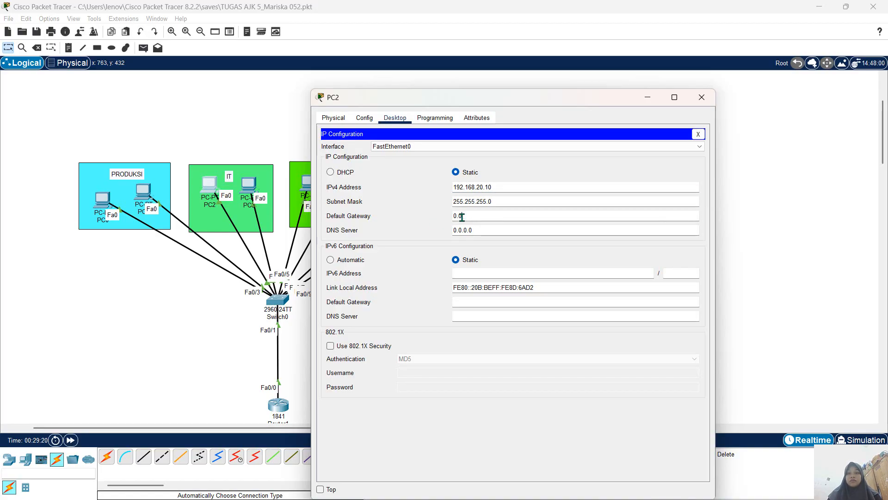
text(192.1)
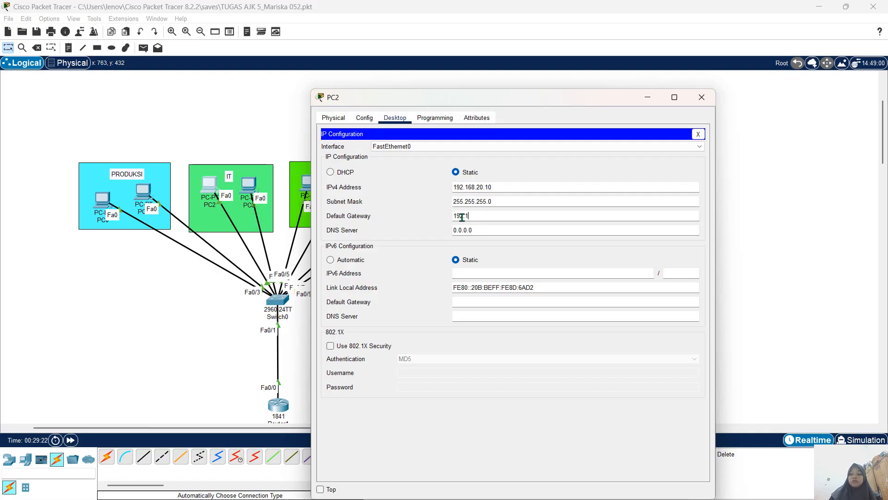
text(68.2)
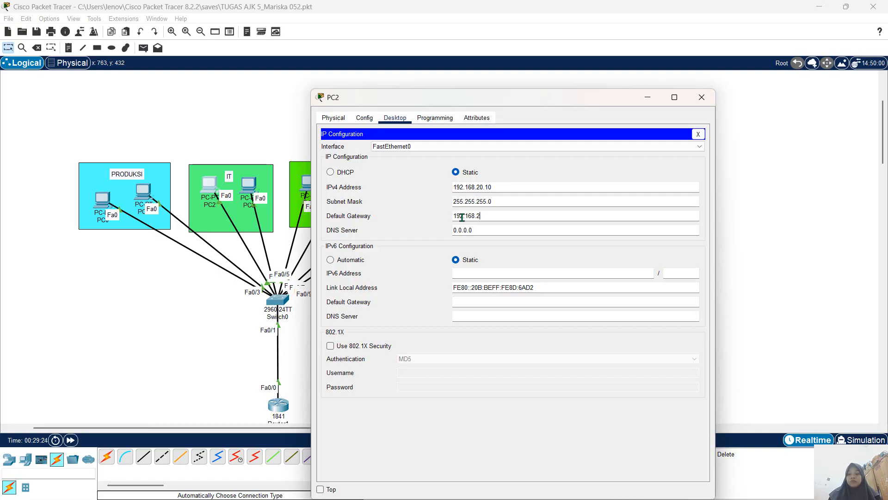
text(0.52)
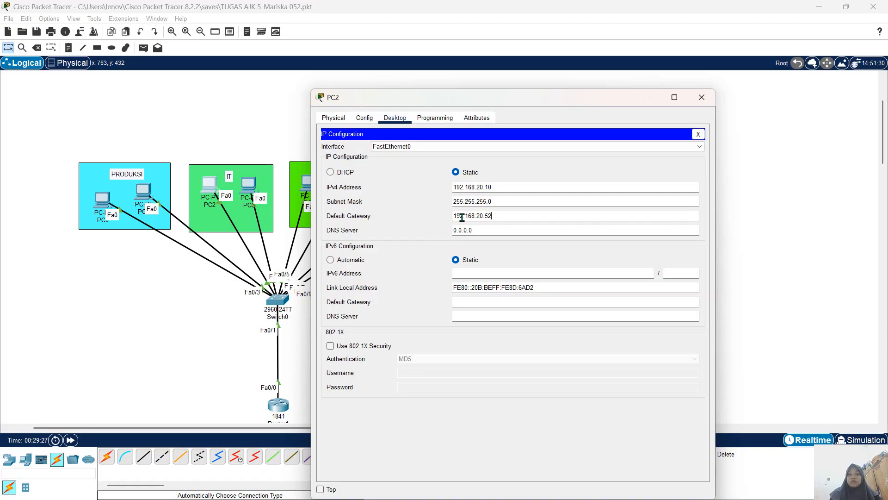
click(702, 97)
Give PC3 in the IT area the static IPv4 address 192.168.20.11 with subnet mask 255.255.255.0.
click(248, 185)
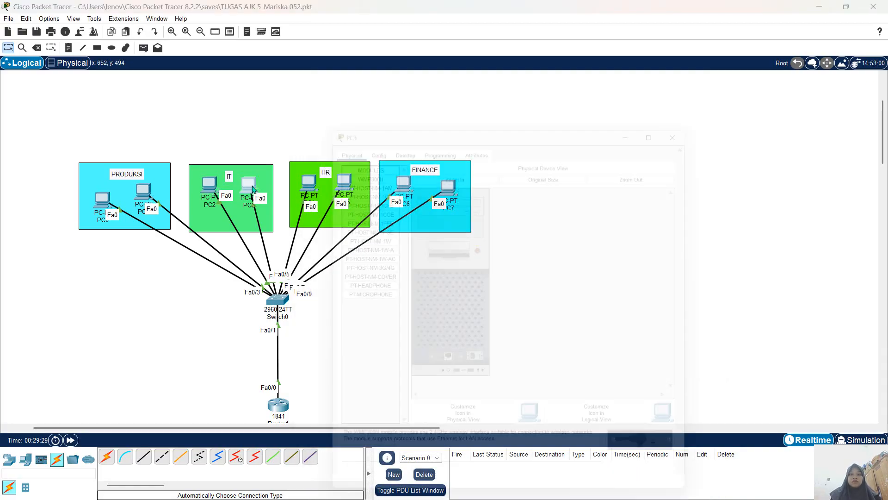
click(397, 123)
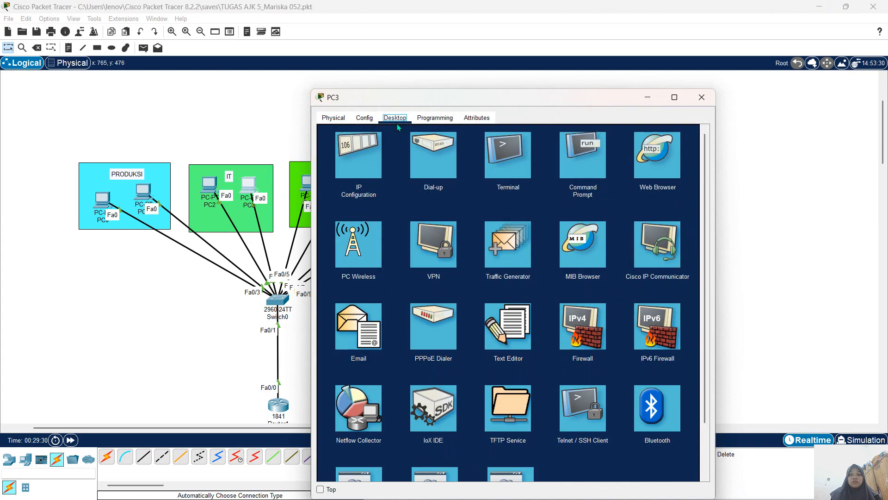
click(360, 160)
text(192)
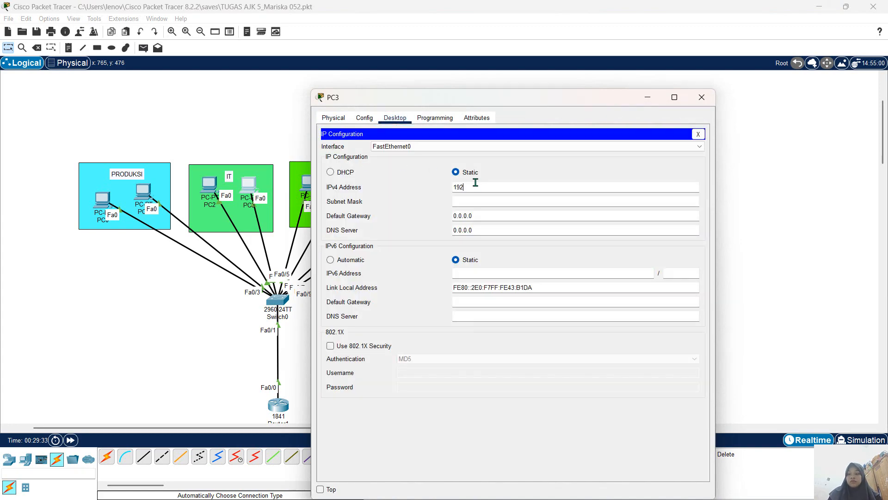
text(.168.20.11)
double_click(488, 201)
Set PC3's IPv4 default gateway to 192.168.20.52 and close its device window.
drag(483, 216, 447, 215)
text(192.1)
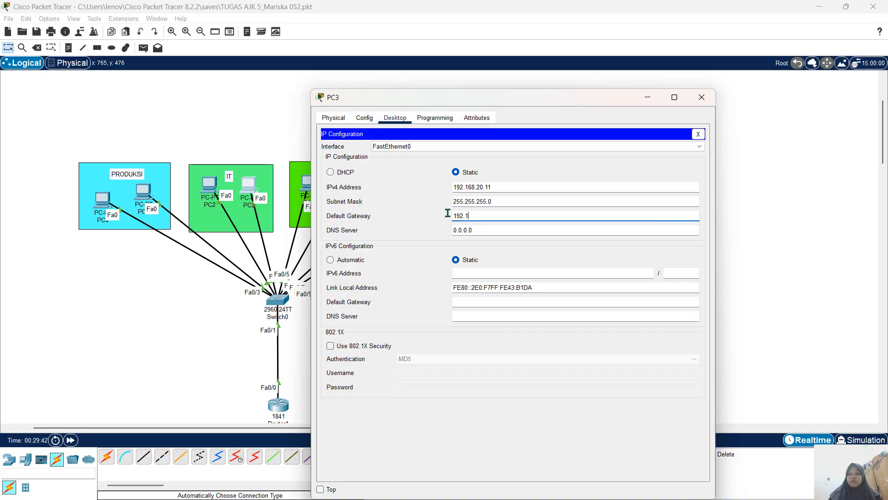
text(68.20.5)
key(BackSpace)
text(20.52)
click(701, 98)
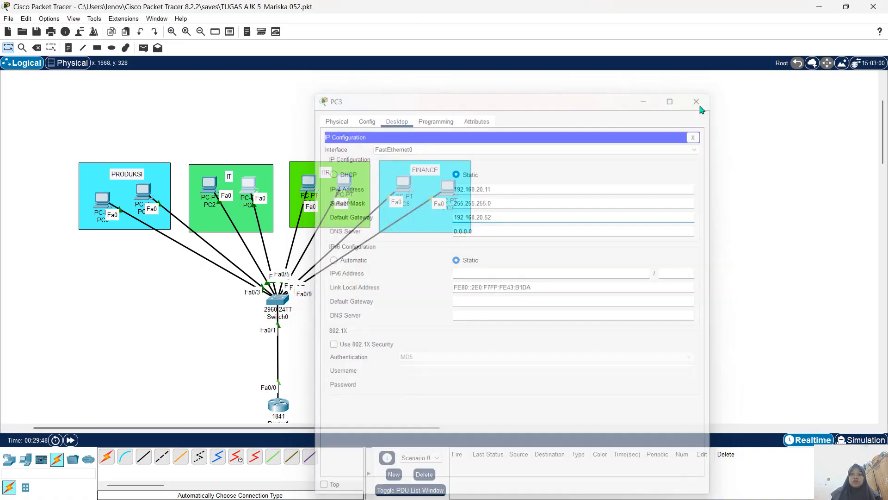
Give PC4 in the HR area the static IPv4 address 192.168.30.30 with subnet mask 255.255.255.0.
click(309, 184)
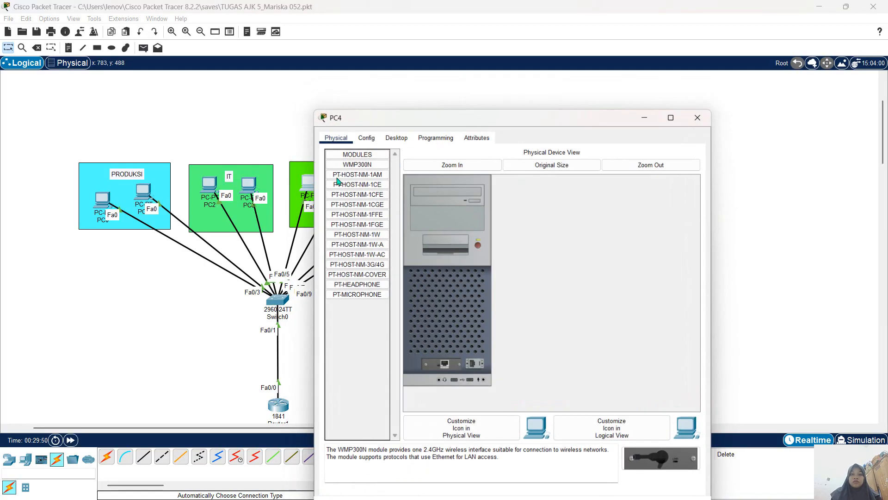
click(395, 118)
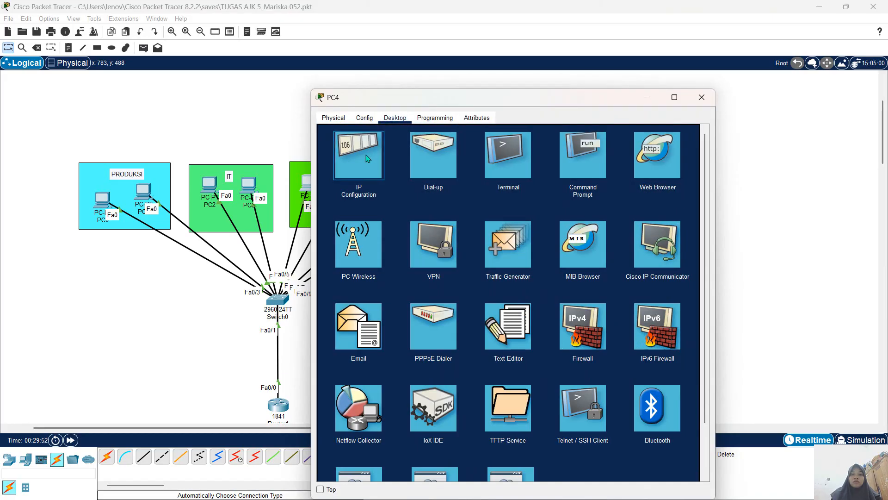
click(366, 154)
click(466, 188)
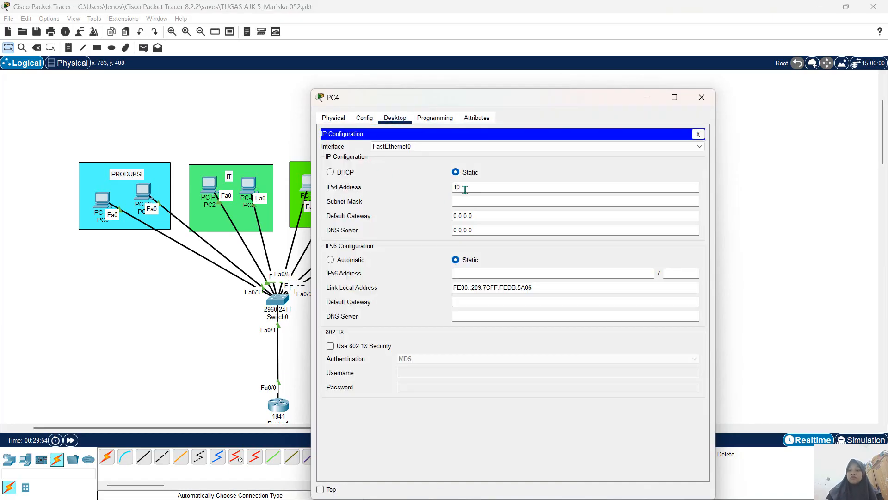
text(192.168.)
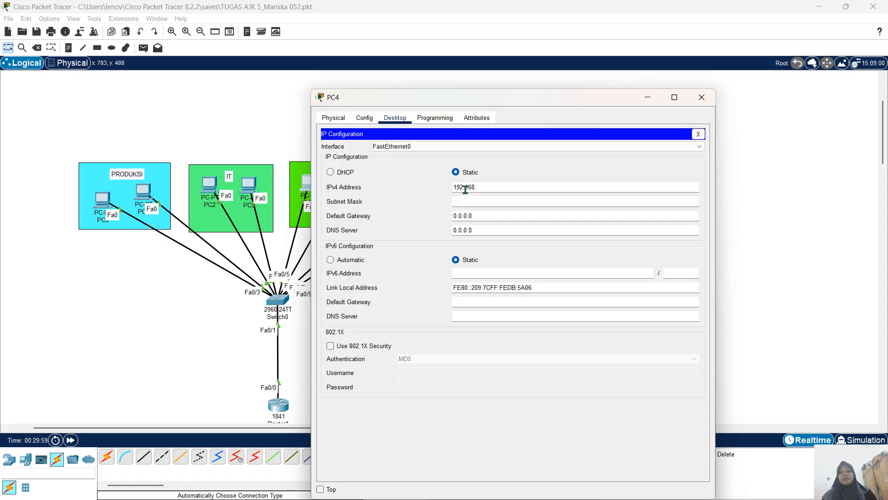
text(30.30)
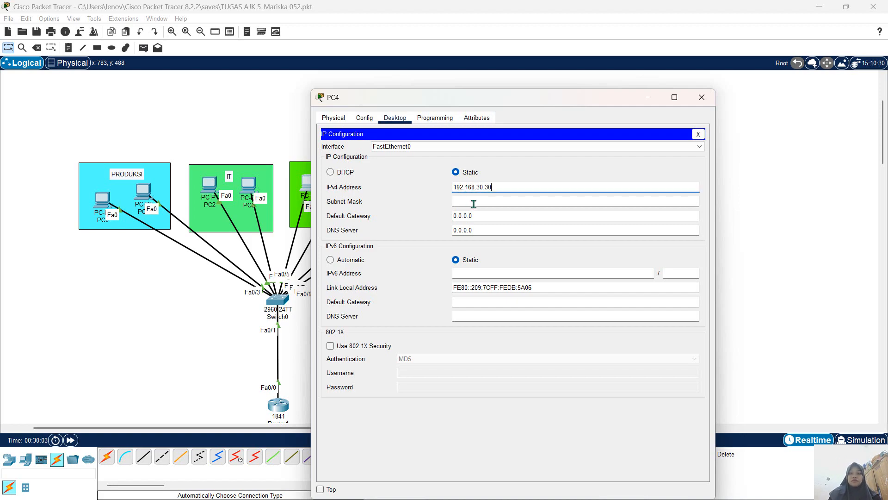
click(474, 202)
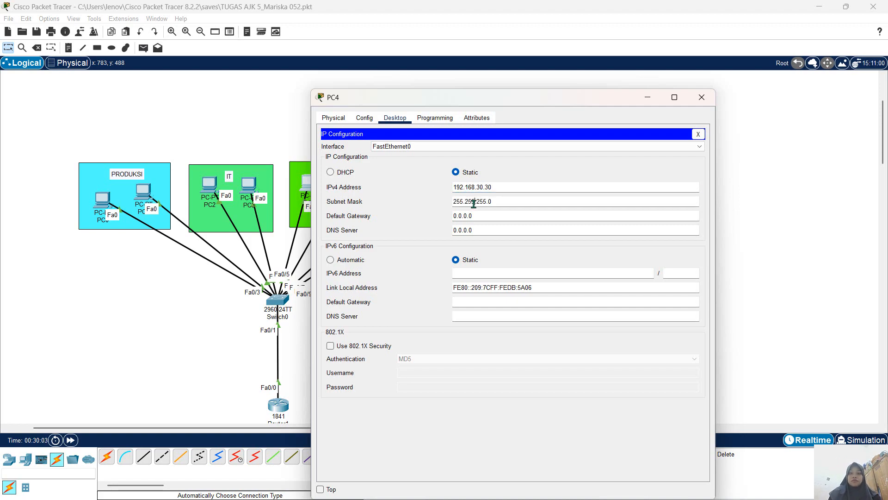
Set PC4's IPv4 default gateway to 192.168.30.52 and close its device window.
drag(487, 214, 446, 215)
text(19)
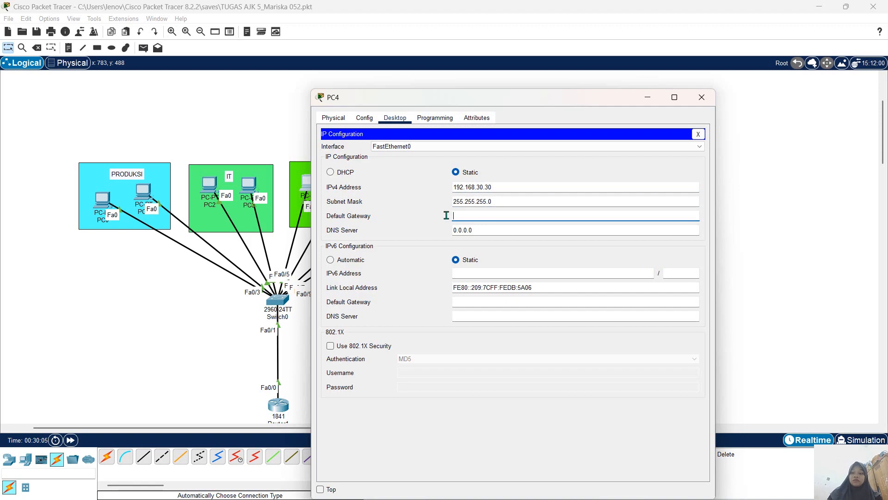
text(2.168)
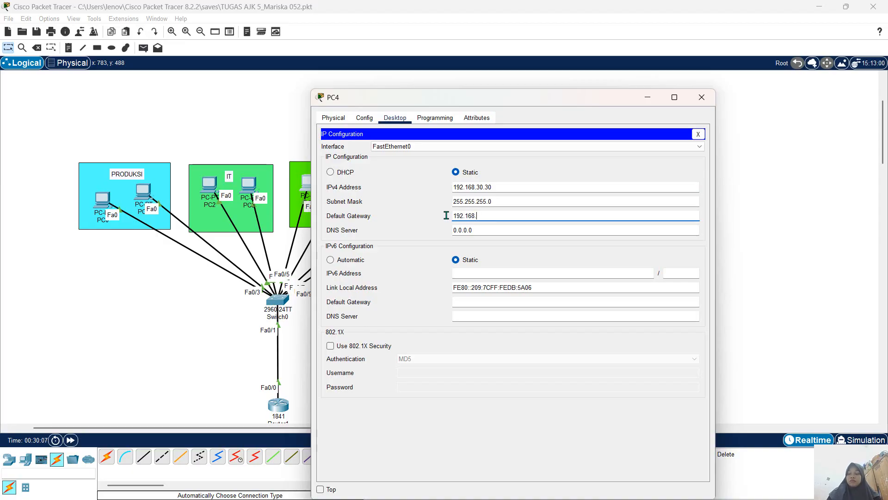
text(.30.52)
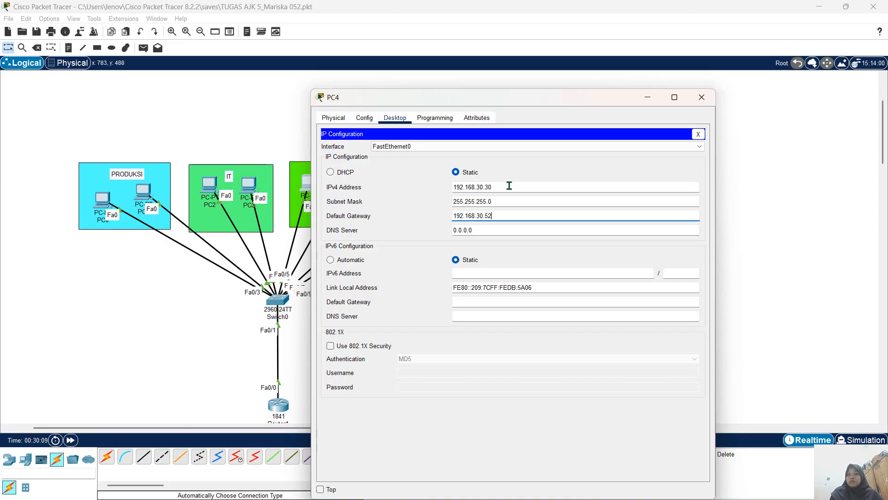
click(714, 97)
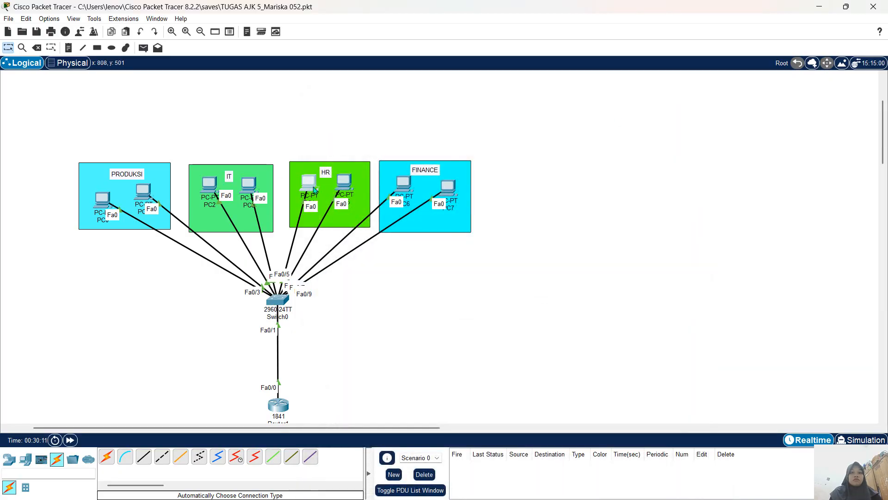
Change PC3's static IPv4 address in the IT area to 192.168.20.21 and close its device window.
click(249, 186)
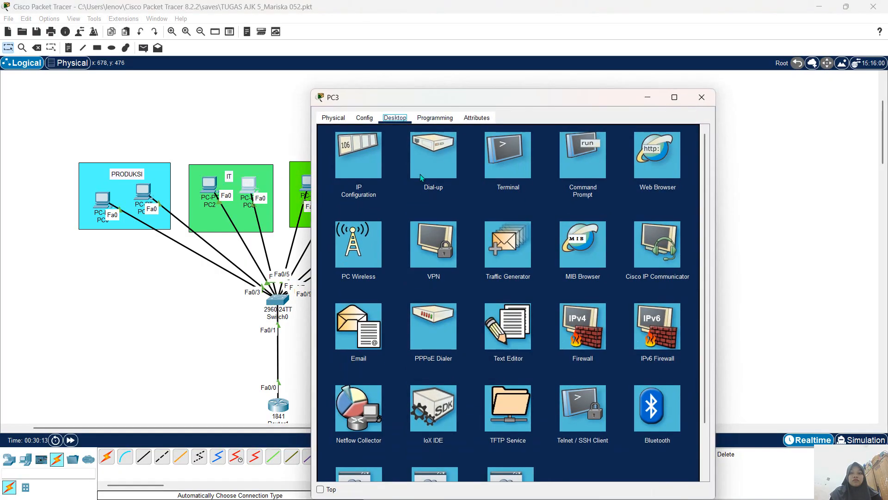
click(368, 181)
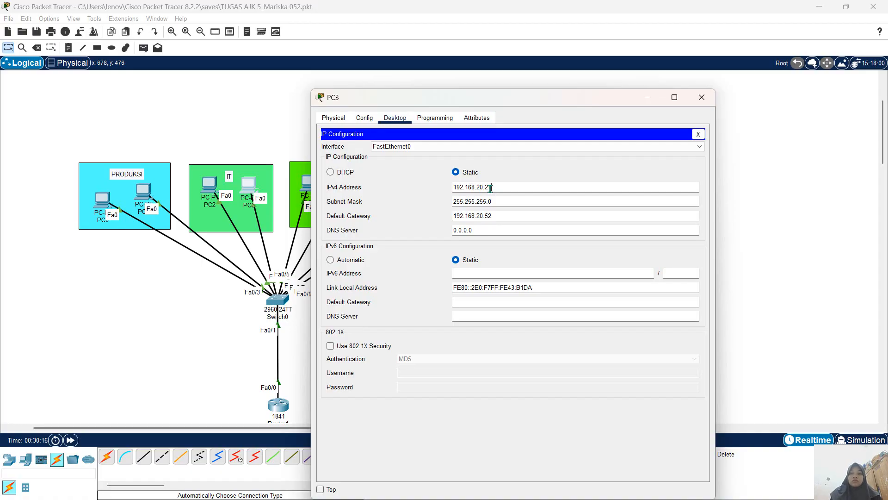
click(709, 94)
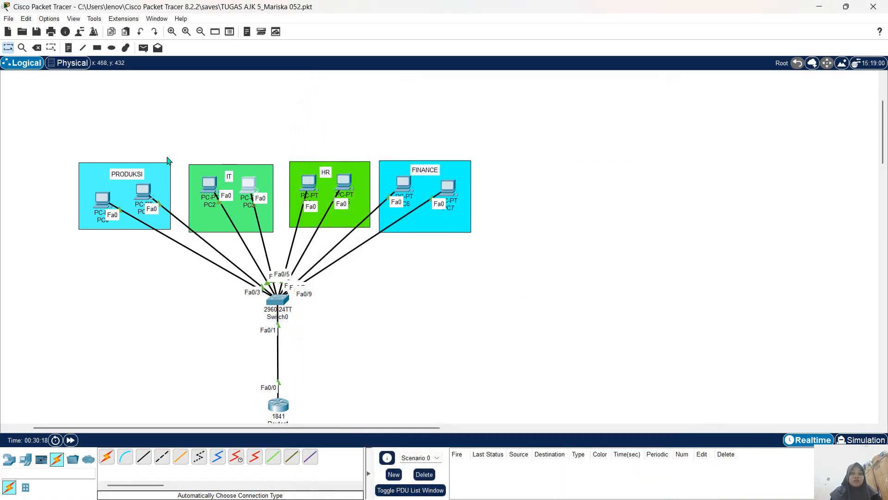
Change PC2's static IPv4 address in the IT area to 192.168.20.20 and close its device window.
click(208, 185)
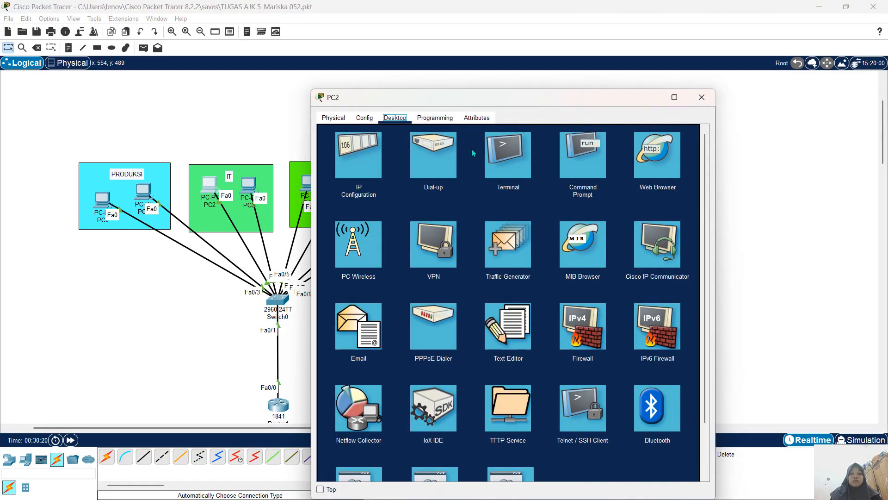
click(362, 169)
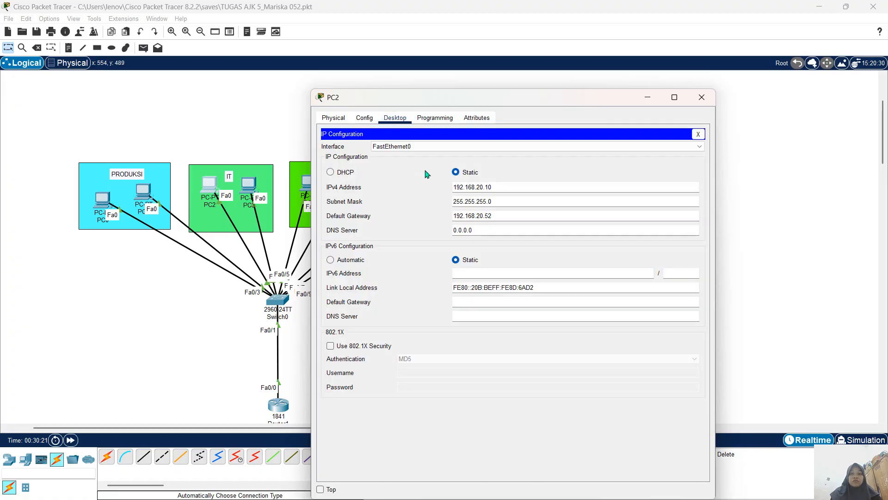
click(507, 183)
key(BackSpace)
key(BackSpace)
text(20)
click(711, 100)
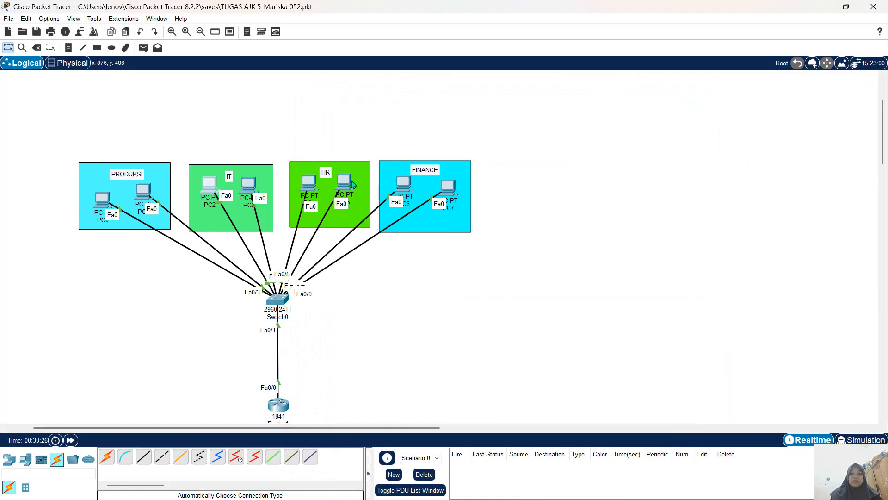
Give PC5 in the HR area the static IPv4 address 192.168.30.31.
click(352, 184)
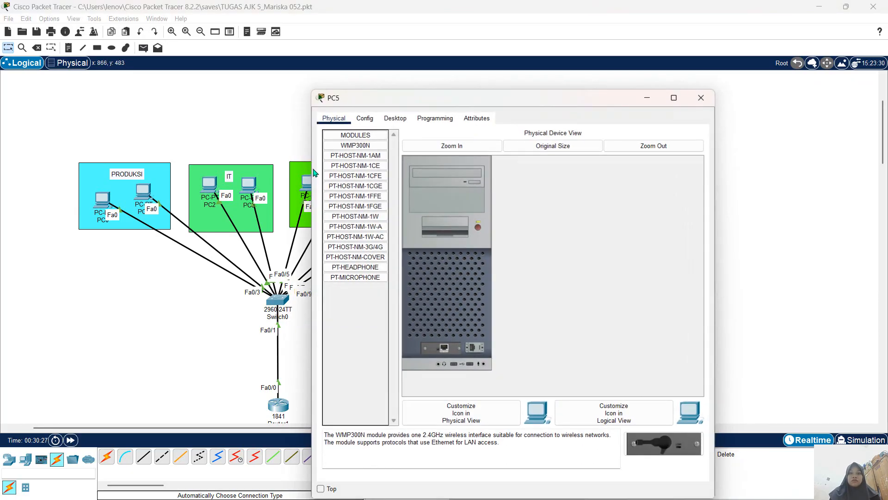
click(398, 120)
click(350, 157)
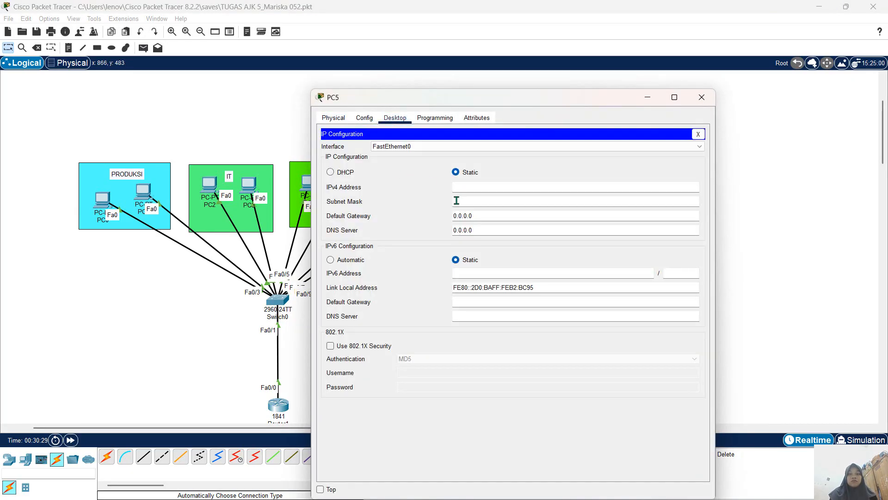
click(471, 190)
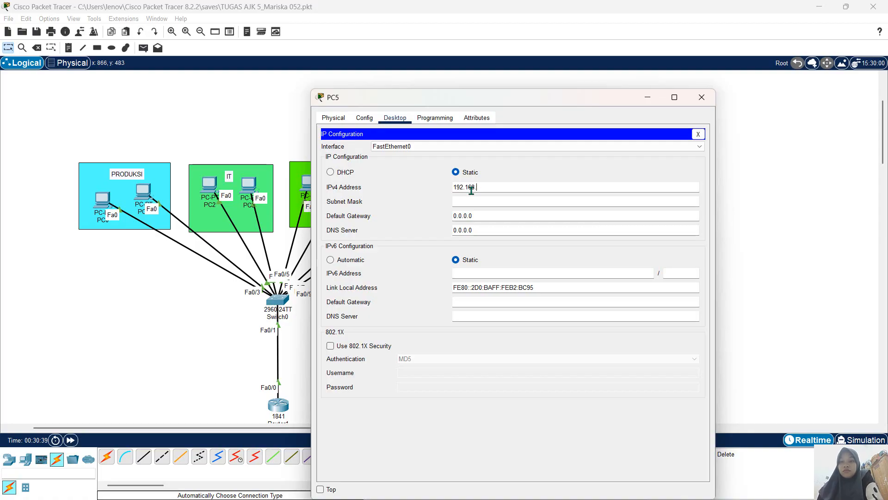
text(31)
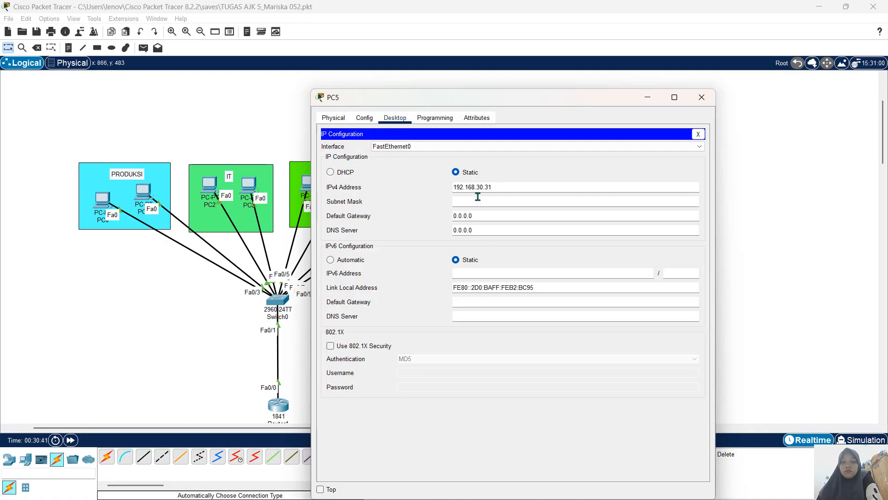
Set PC5's subnet mask to 255.255.255.0 and its IPv4 default gateway to 192.168.30.52, closing its device window.
drag(478, 198, 444, 210)
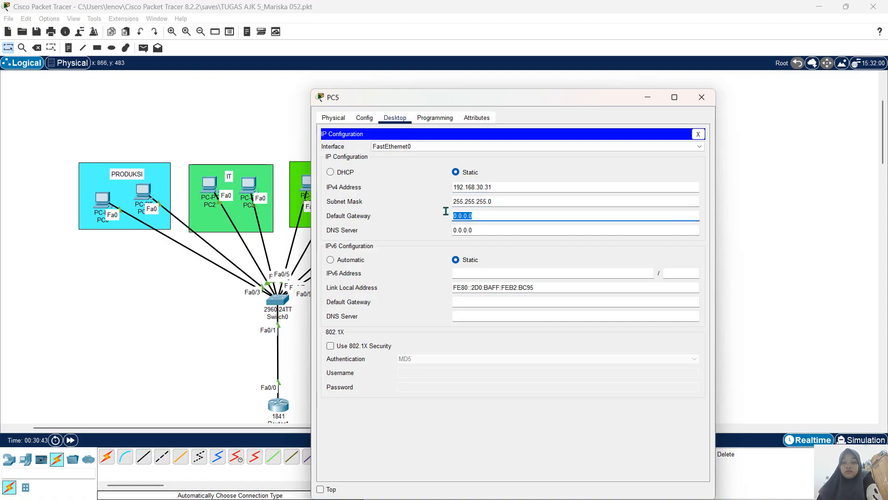
key(BackSpace)
text(192.168.30.52)
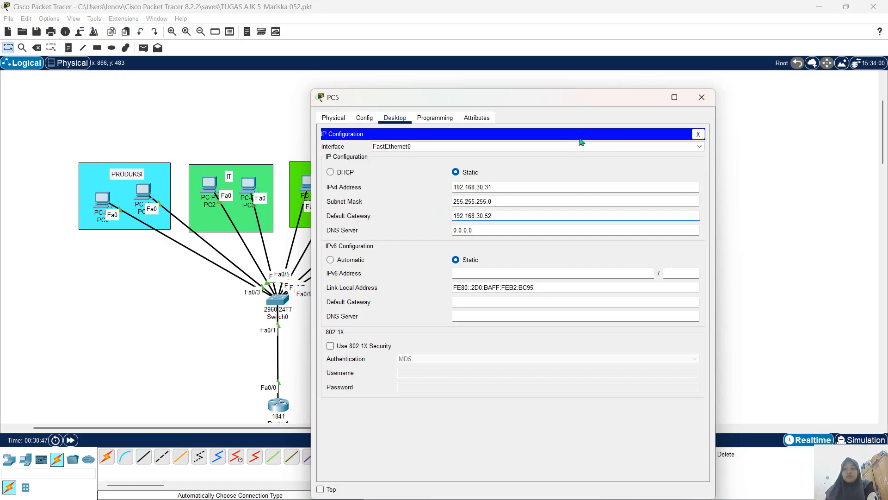
click(702, 97)
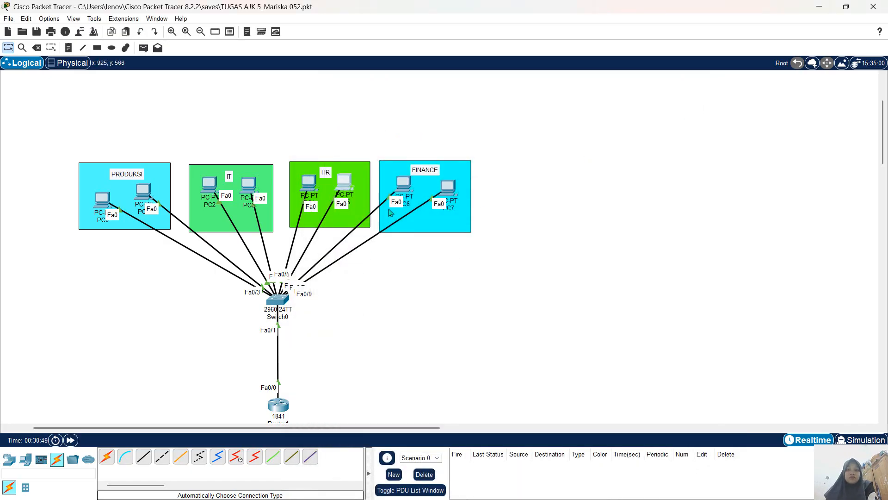
Give PC6 in the FINANCE area the static IPv4 address 192.168.40.40 with subnet mask 255.255.255.0.
click(404, 184)
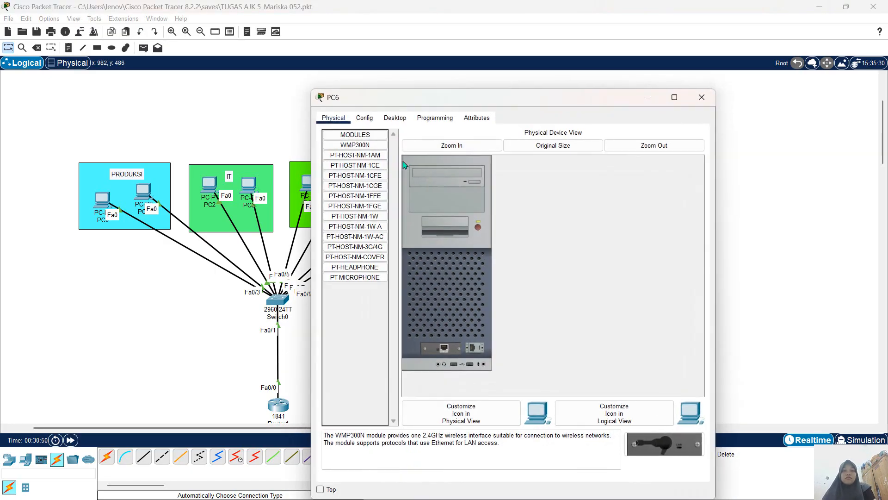
click(396, 119)
click(365, 158)
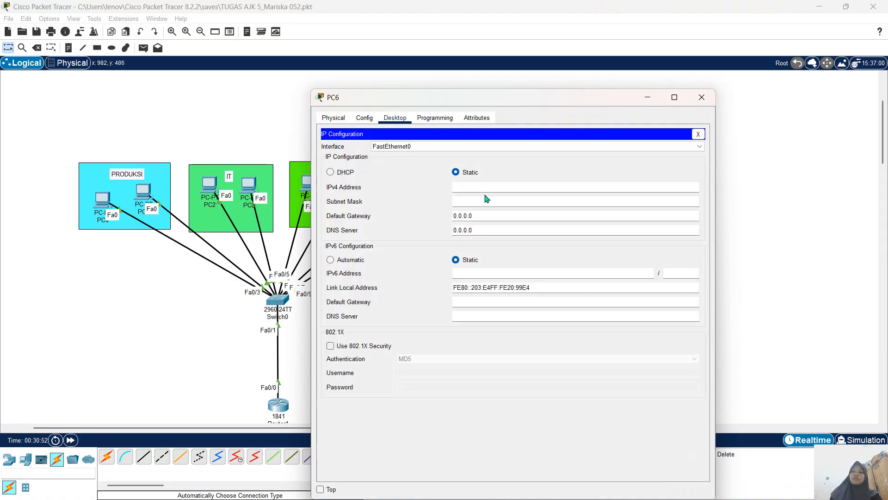
click(484, 187)
text(192.168.)
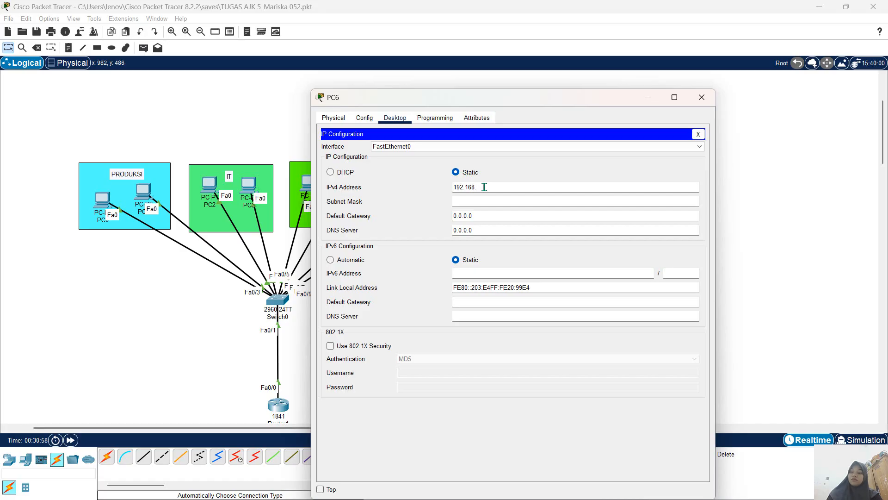
text(40.40)
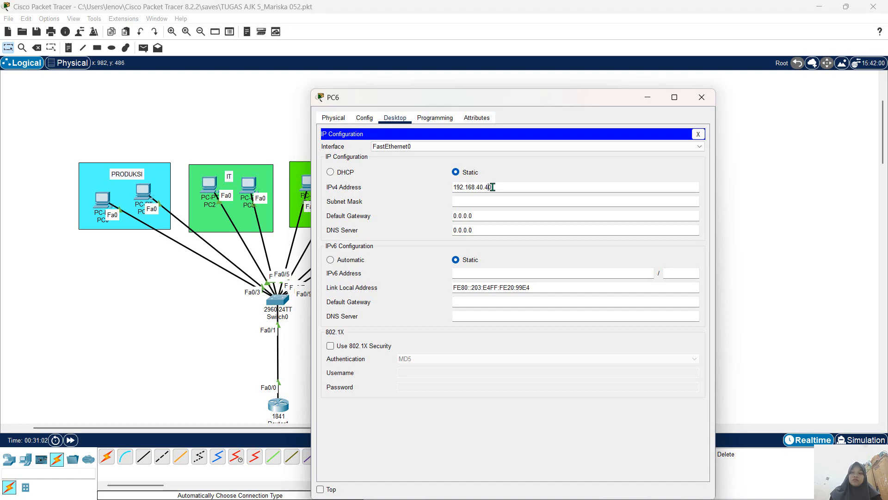
text(4)
click(492, 202)
Set PC6's IPv4 default gateway to 192.168.40.52 and close its device window.
drag(488, 217, 446, 217)
text(192.)
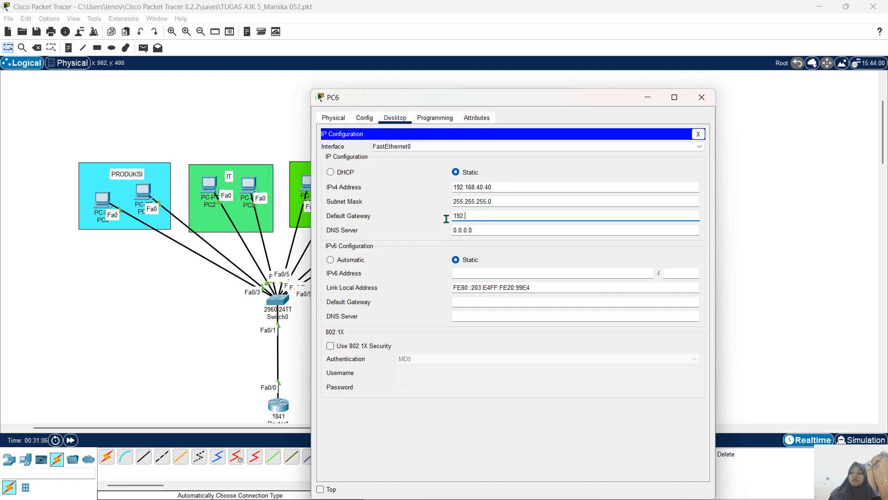
text(168.40.52)
click(702, 98)
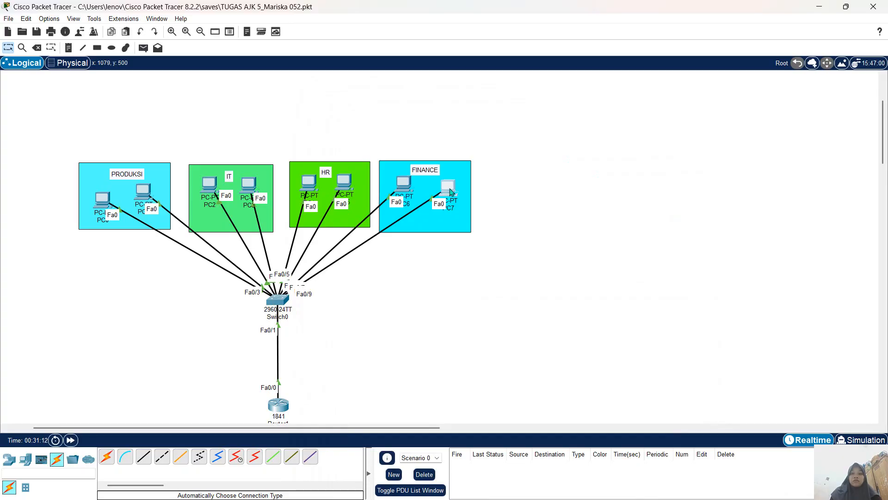
Give PC7 in the FINANCE area the static IPv4 address 192.168.40.41 with subnet mask 255.255.255.0.
click(397, 178)
click(395, 118)
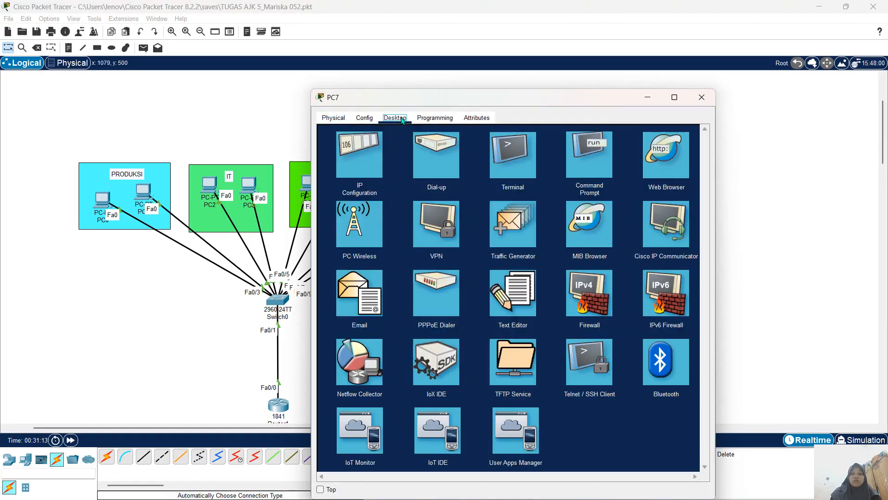
click(366, 157)
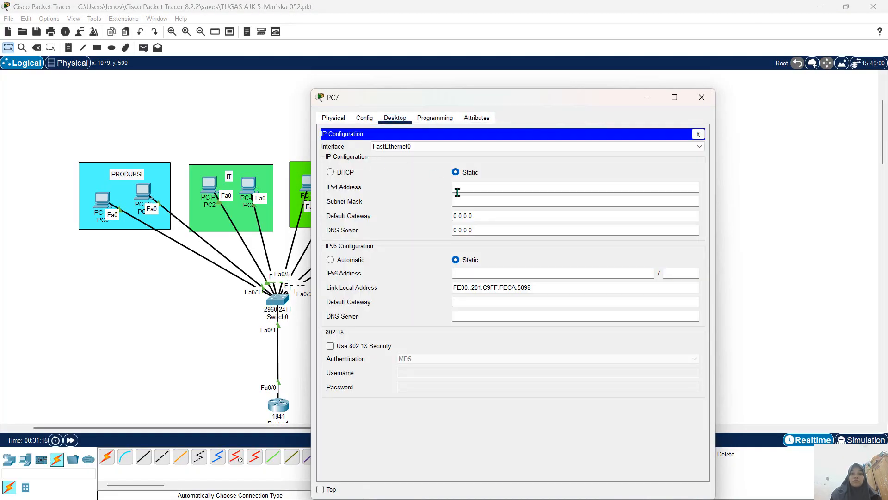
click(476, 188)
text(192.168)
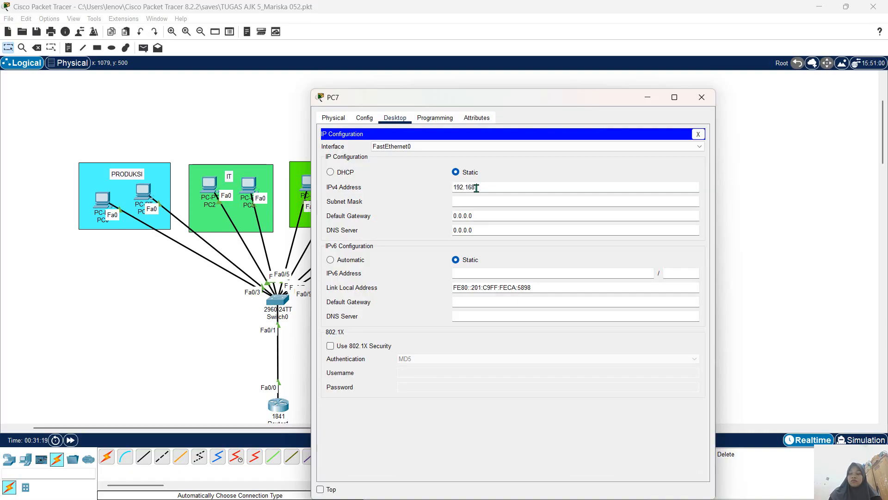
text(.40.41)
double_click(488, 201)
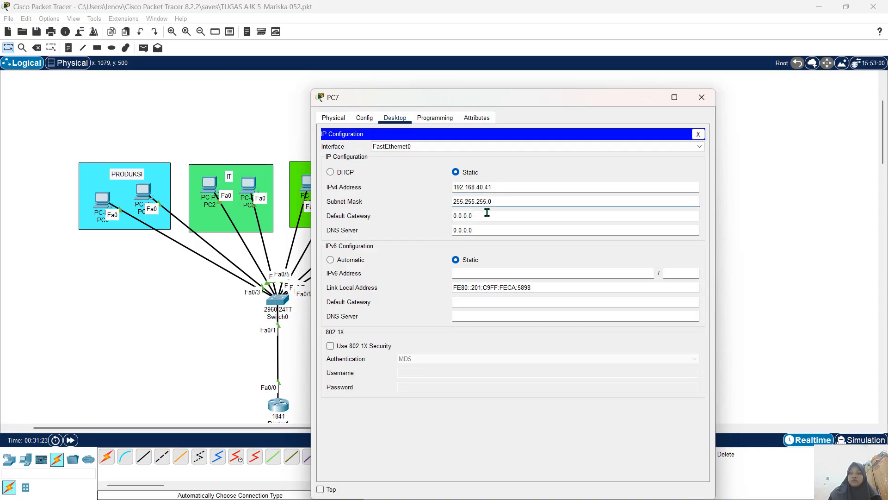
Set PC7's IPv4 default gateway to 192.168.40.52.
click(472, 216)
key(BackSpace)
key(BackSpace)
key(BackSpace)
key(BackSpace)
key(BackSpace)
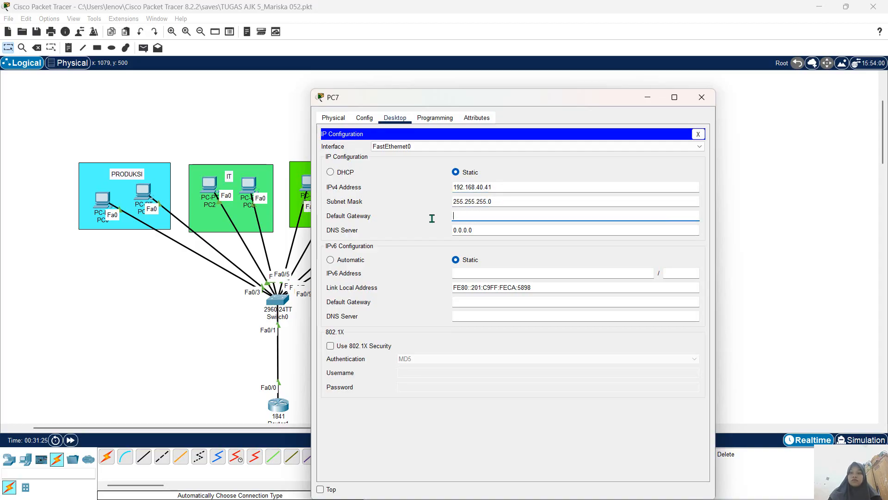
text(192.168.40.52)
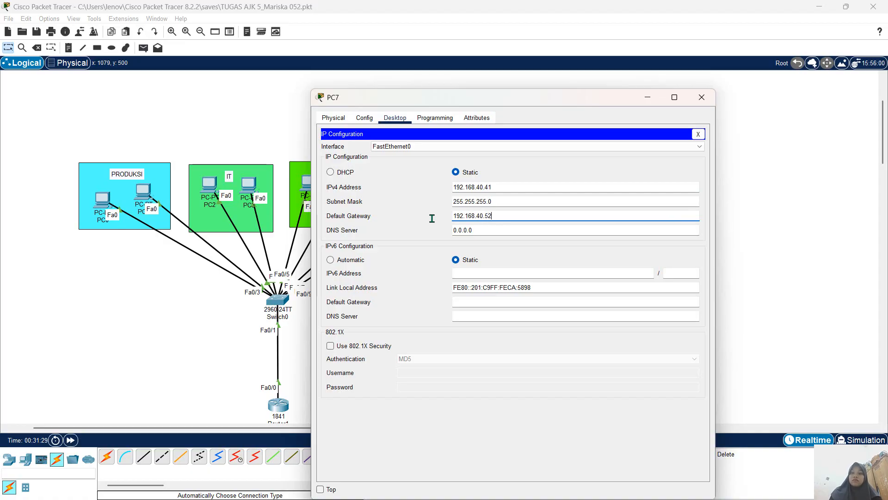
Close PC7's device window, ping 192.168.20.20 from PC0's command prompt in the PRODUKSI area, and close PC0's window.
click(710, 99)
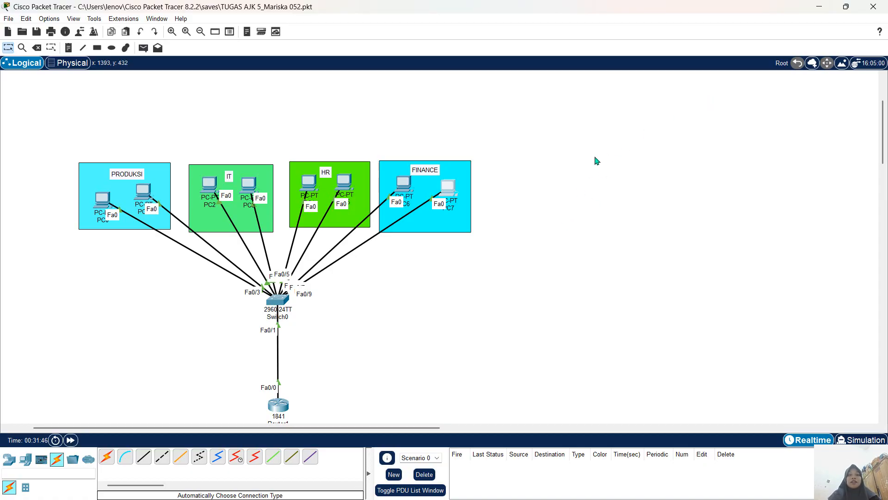
click(106, 207)
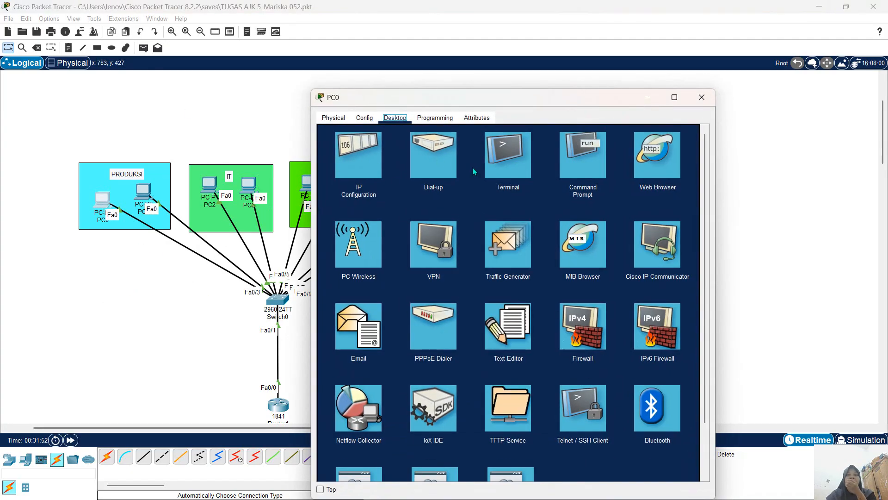
click(565, 161)
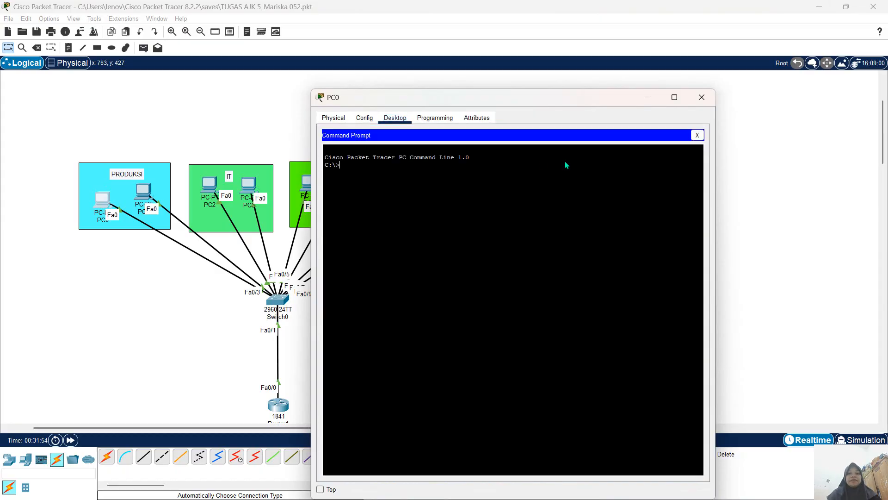
text(p)
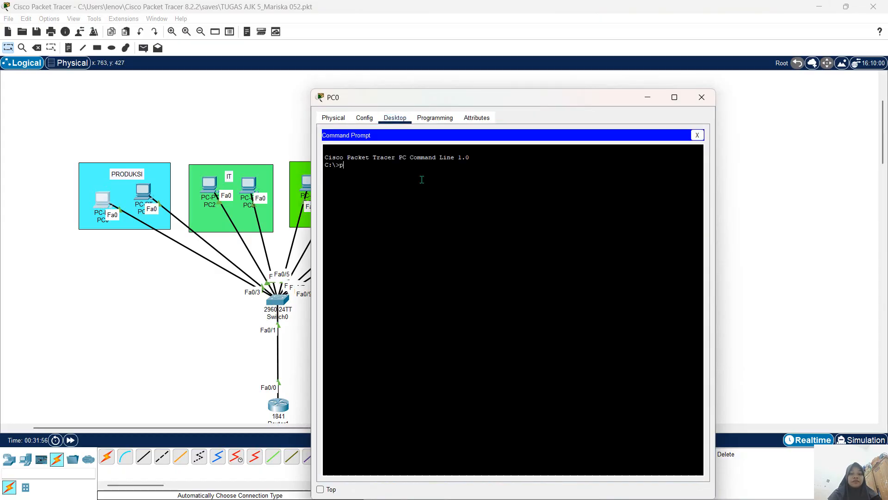
text(ing 19)
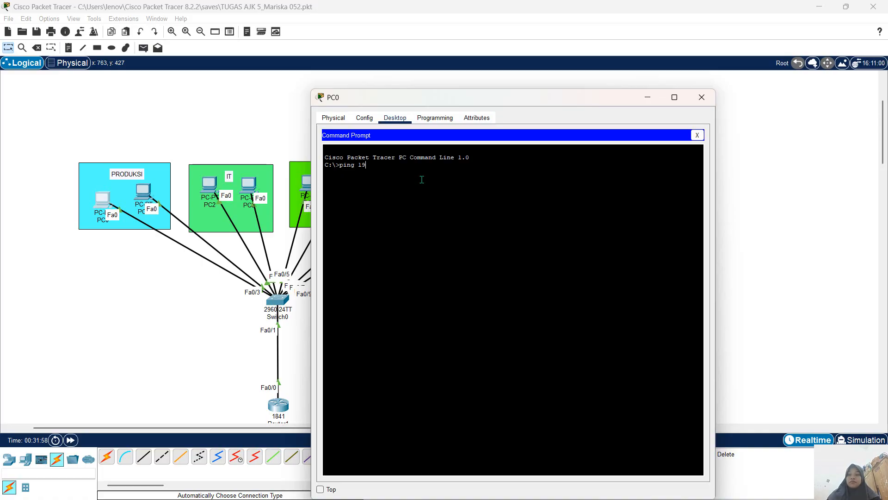
text(2.168.)
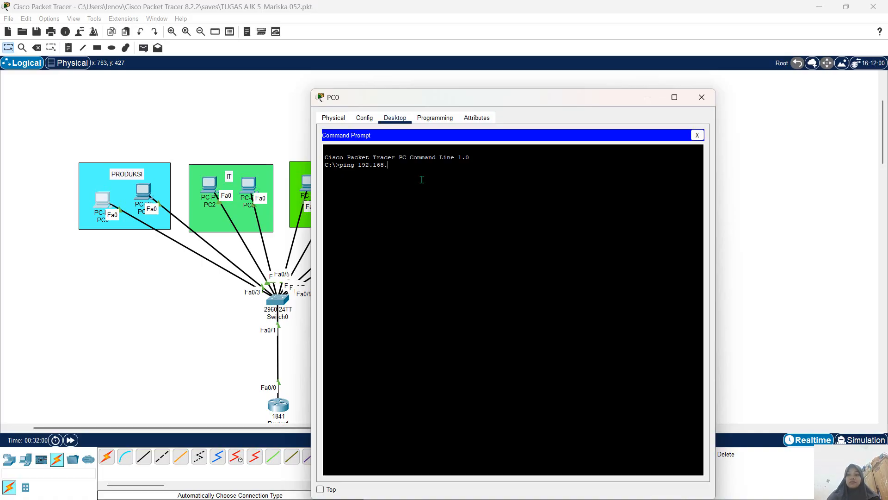
text(20.20)
key(Return)
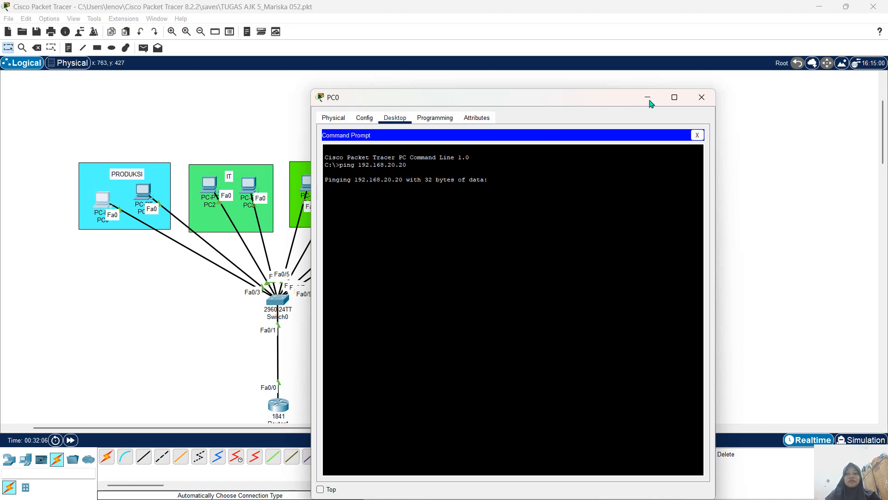
click(694, 101)
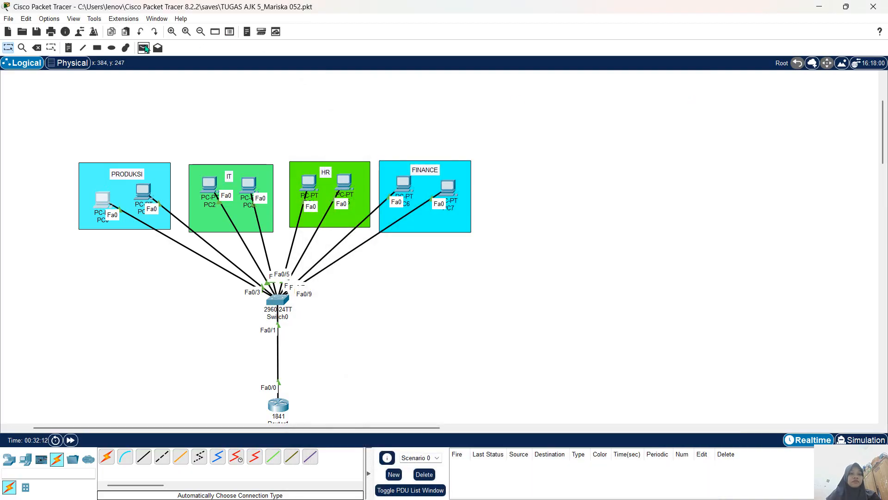
Send a simple PDU from PC1 in the PRODUKSI area to PC2 in the IT area and fire it again.
click(144, 48)
click(142, 190)
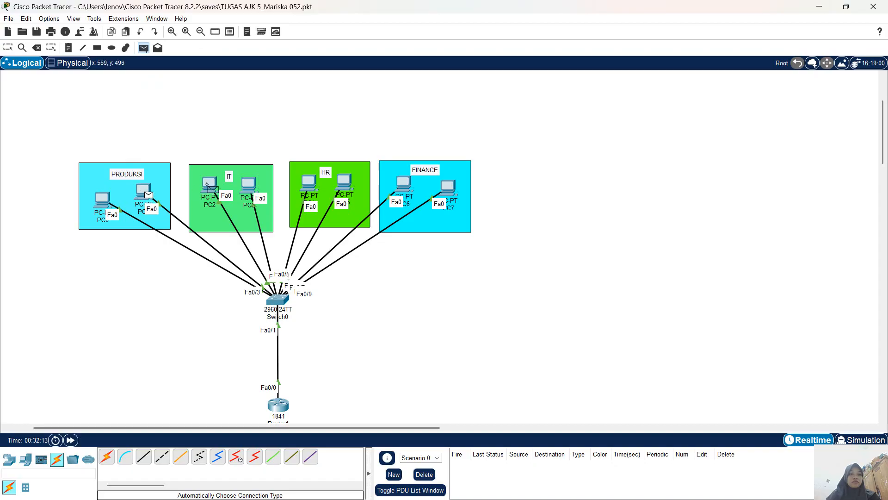
click(208, 185)
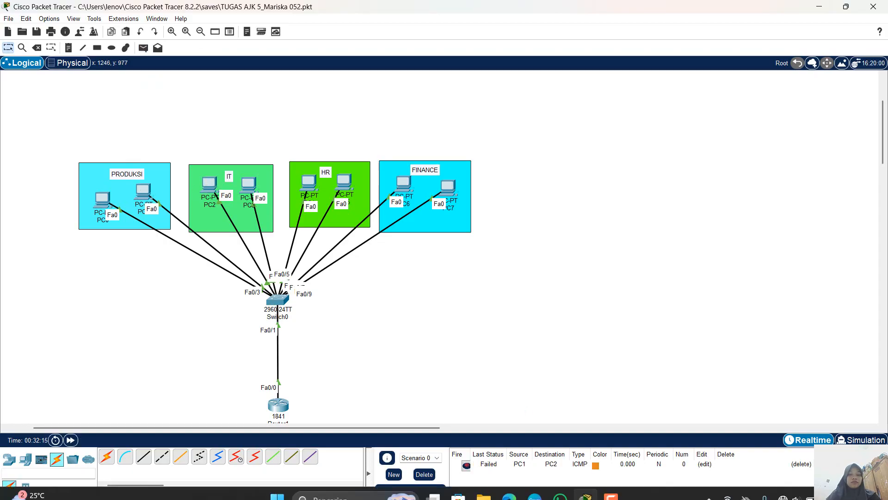
click(465, 465)
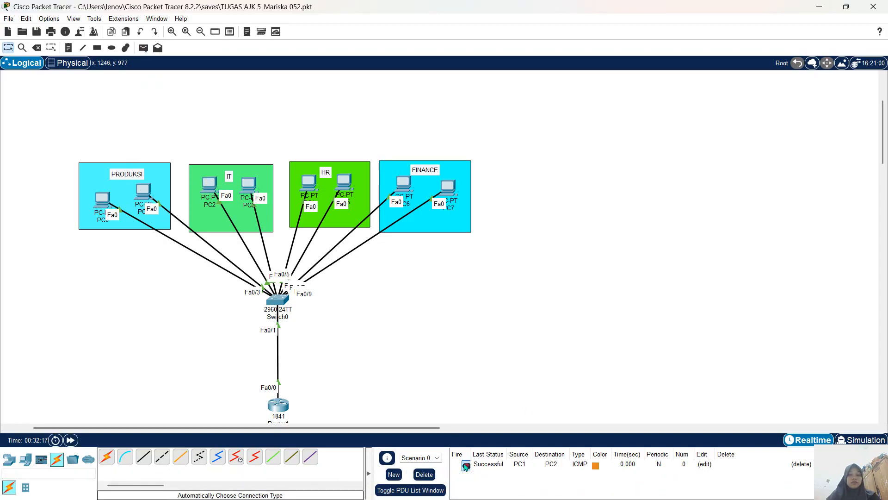
Send a simple PDU from PC4 in the HR area to PC2 in the IT area.
click(141, 48)
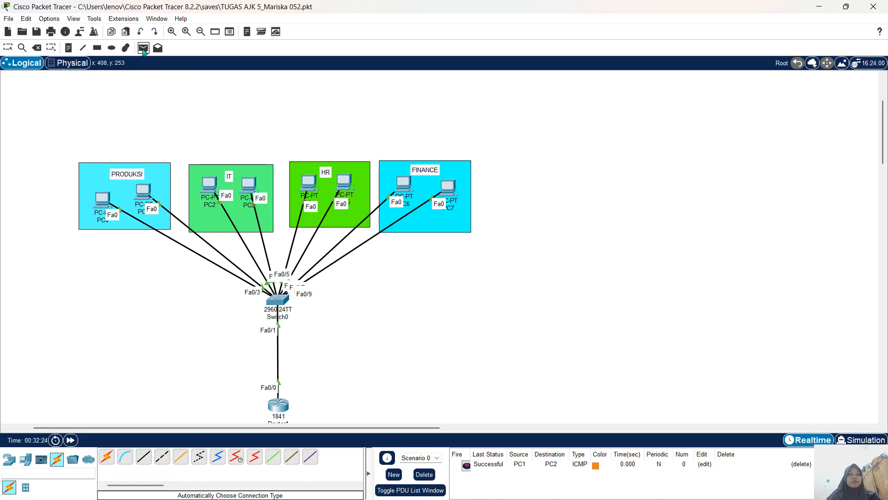
click(207, 186)
click(209, 190)
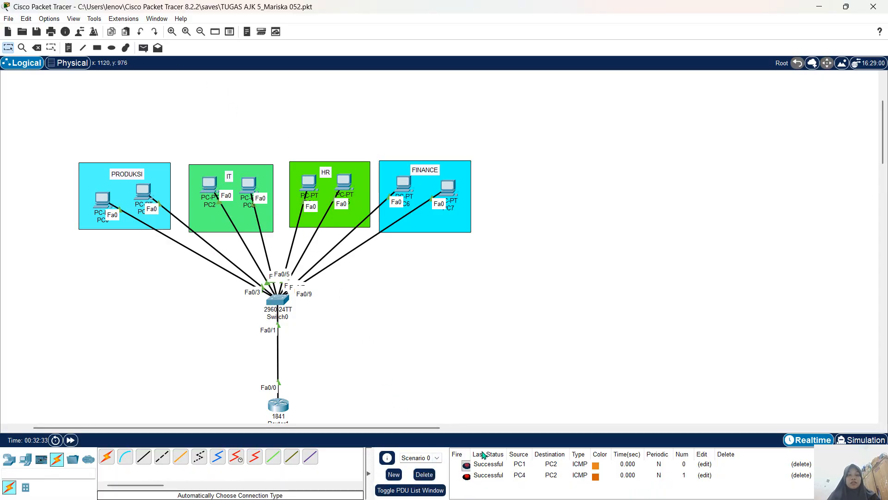
Ping the FINANCE gateway 192.168.40.52 from PC4's command prompt in the HR area, and close PC4's window.
scroll(388, 219, down, 2)
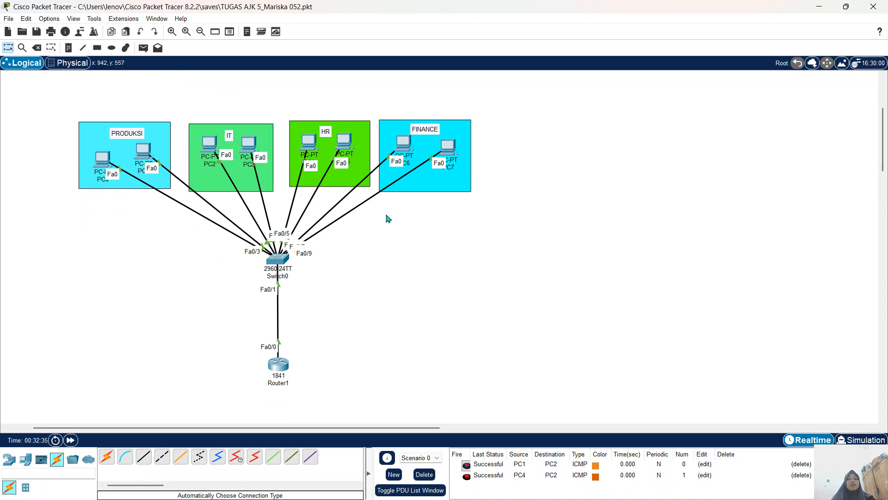
scroll(388, 218, up, 1)
scroll(387, 218, down, 1)
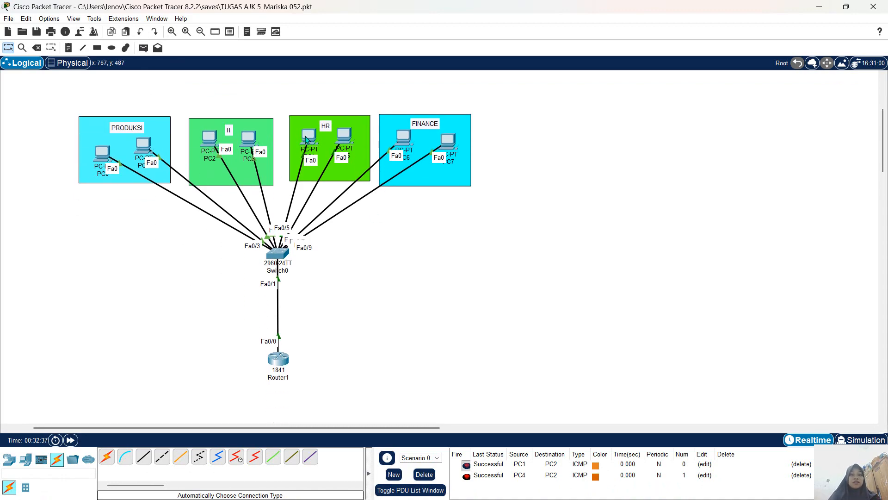
click(306, 139)
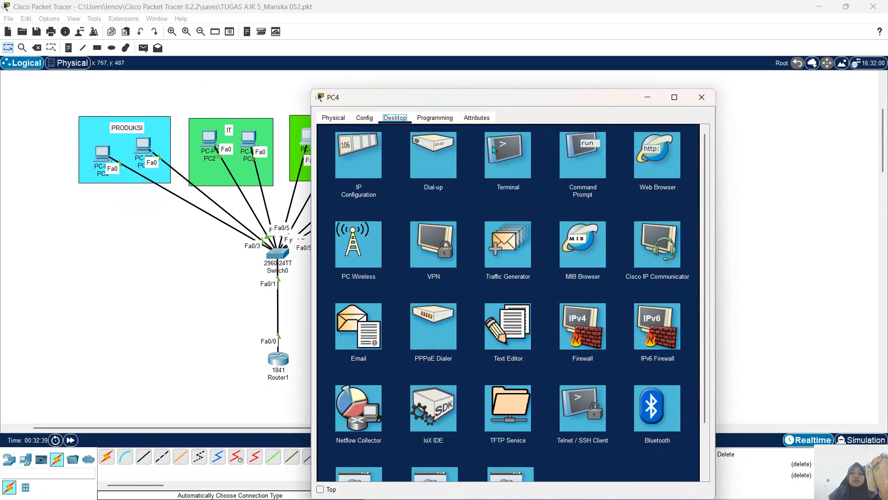
click(518, 165)
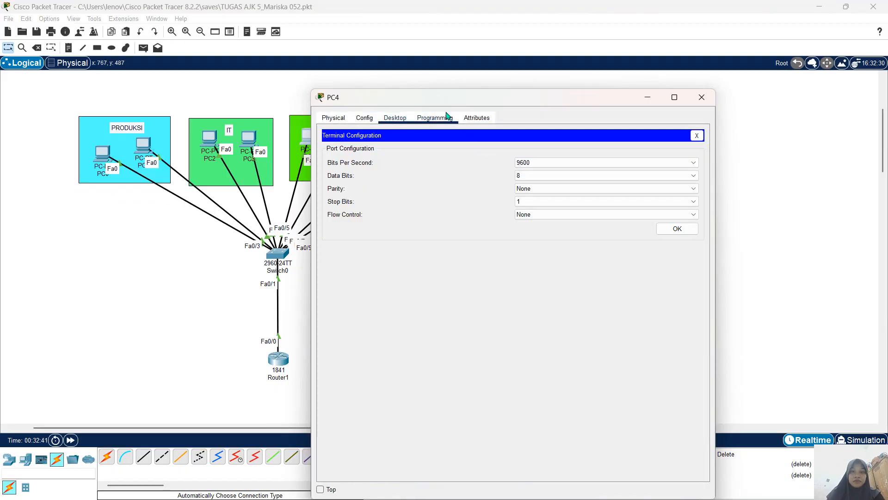
click(697, 135)
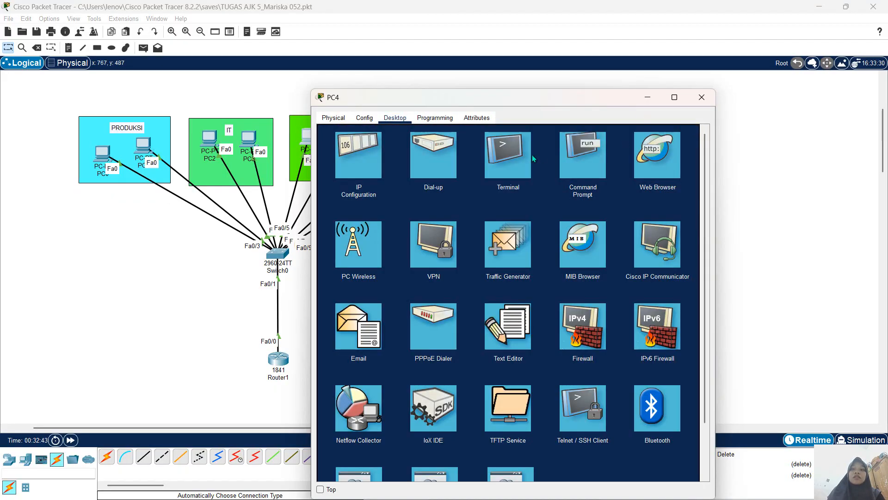
click(589, 141)
text(p)
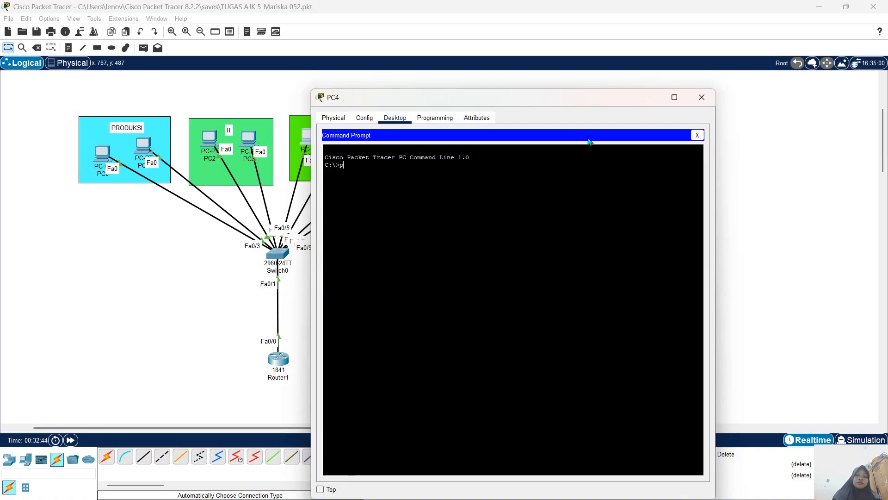
text(ing 1)
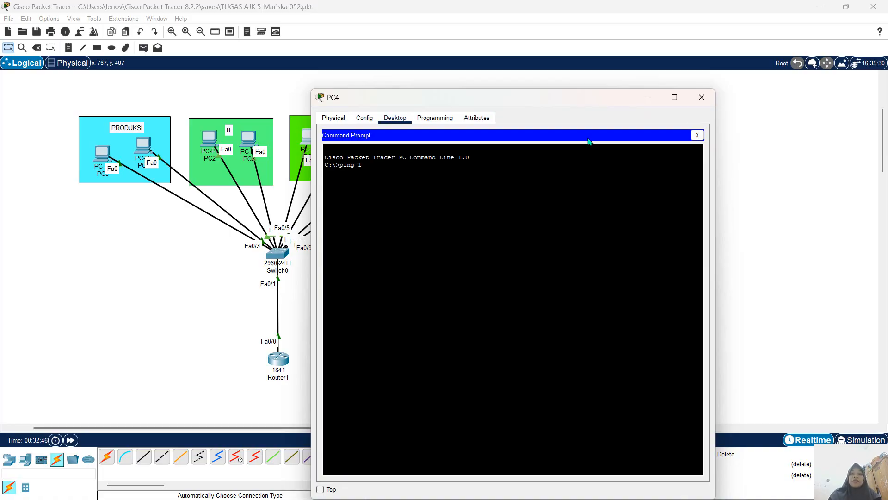
text(92.16)
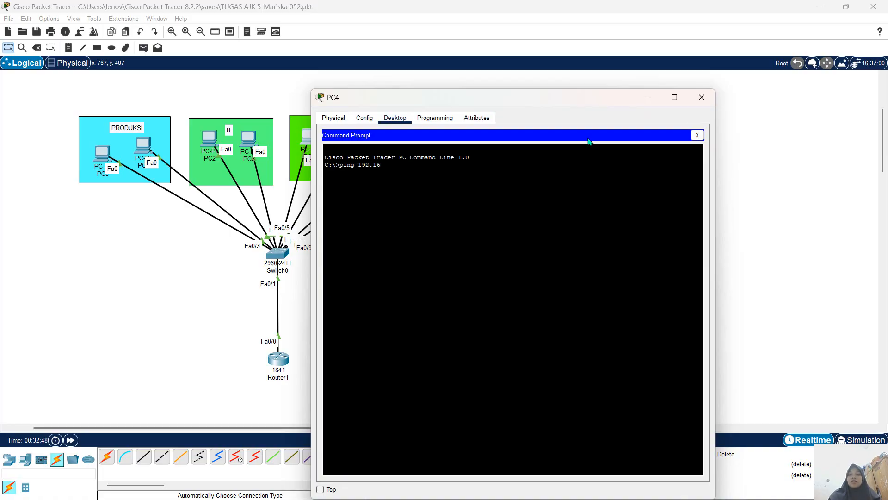
text(8.)
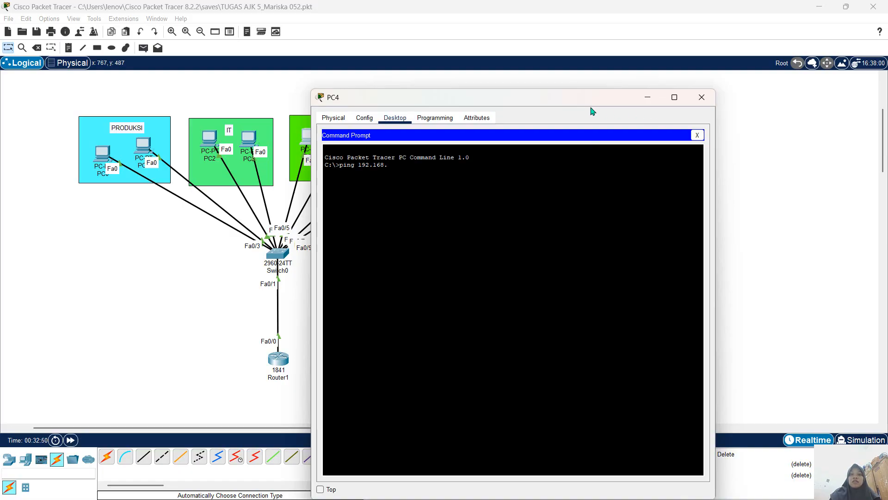
drag(544, 106, 525, 87)
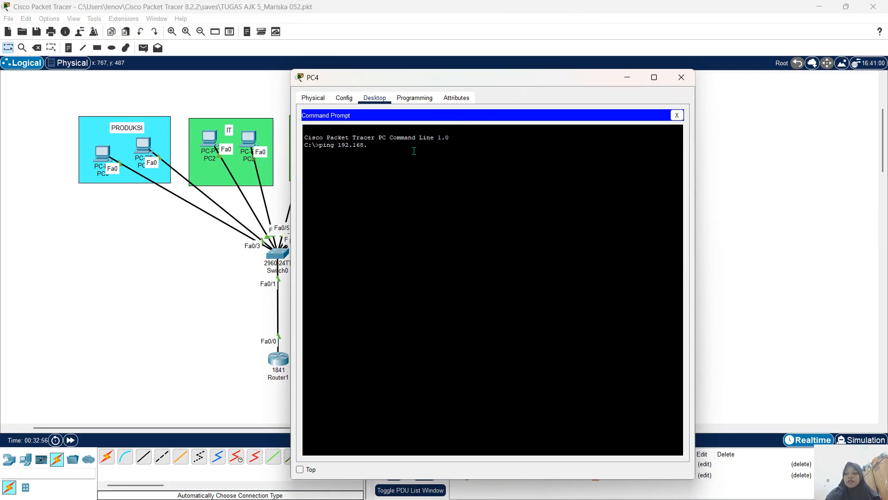
text(0.)
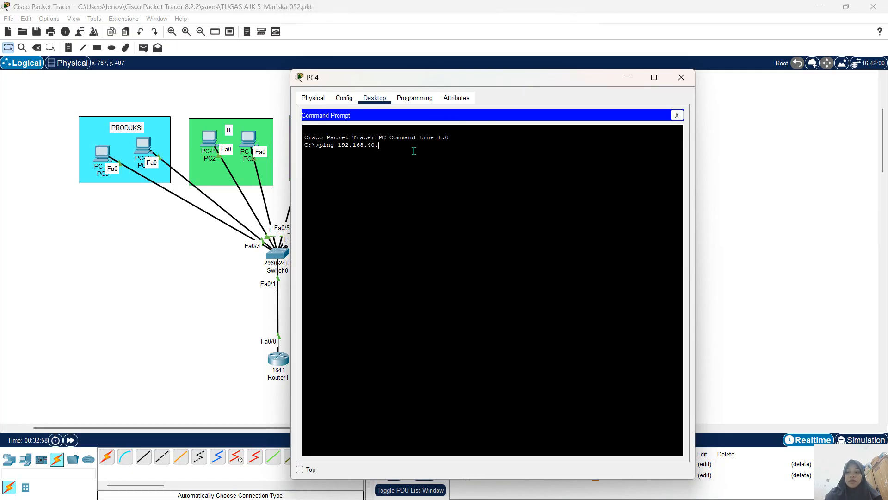
text(2)
text(52)
key(Return)
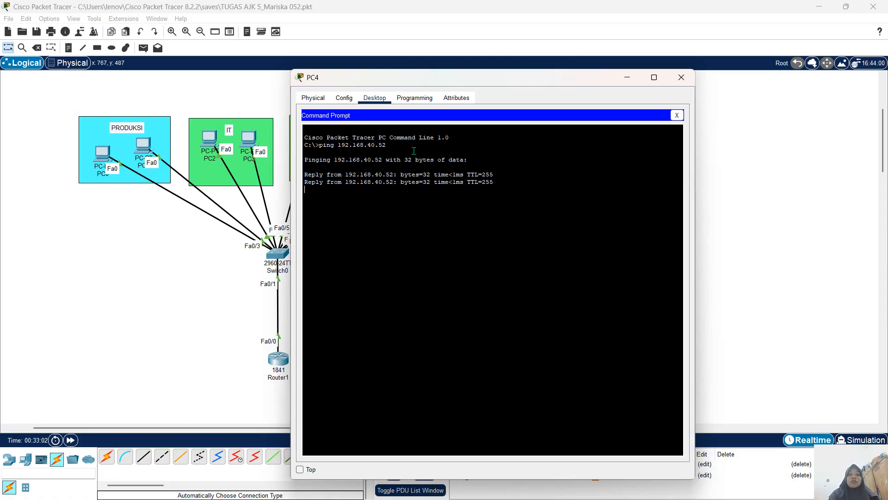
click(682, 78)
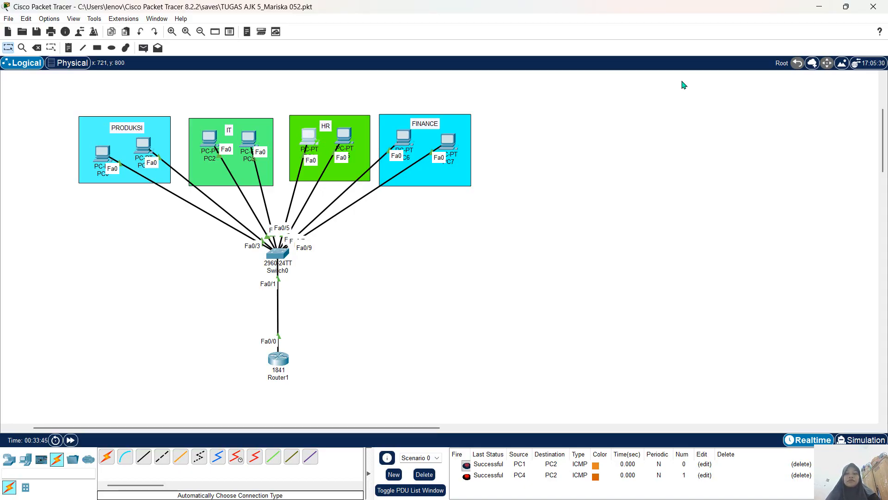
scroll(385, 288, down, 5)
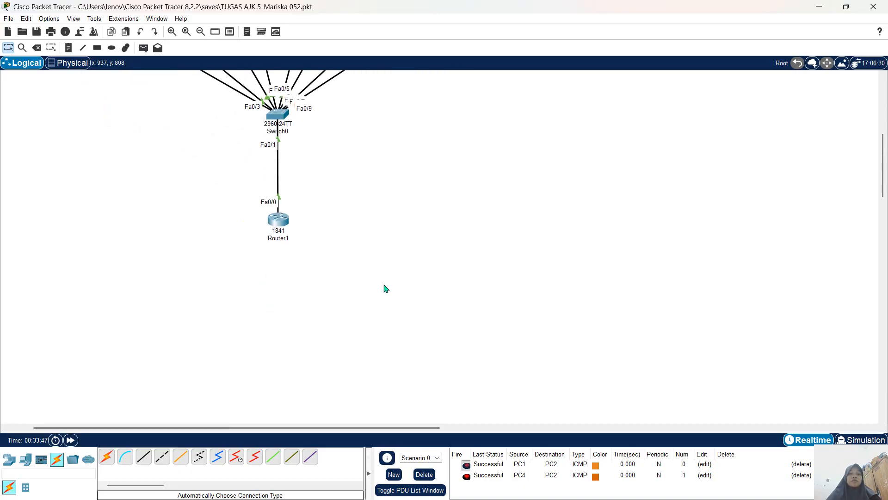
scroll(384, 288, down, 2)
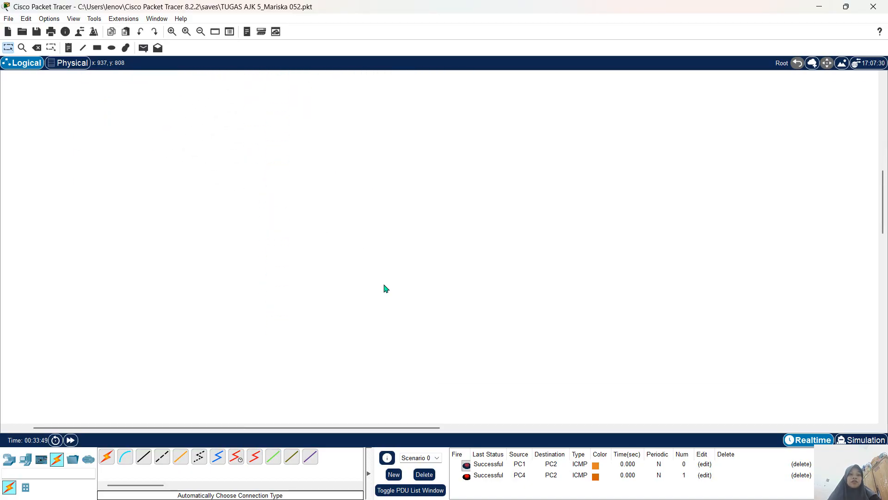
click(9, 459)
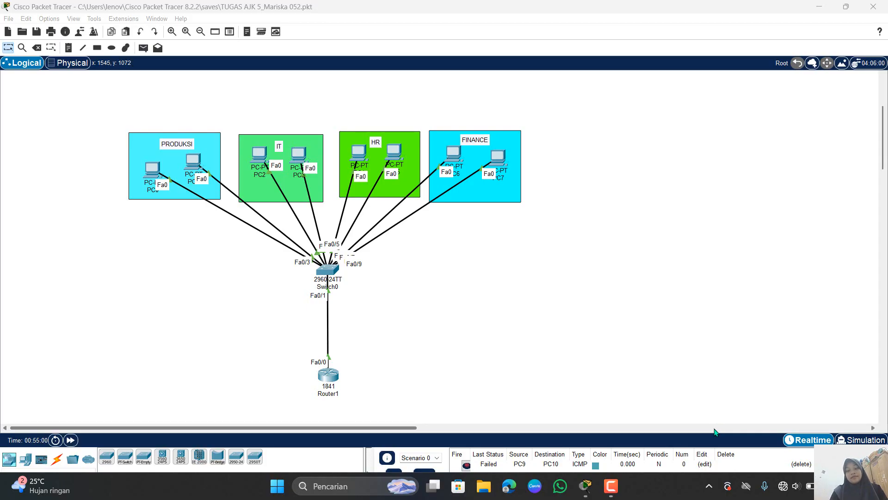
click(611, 486)
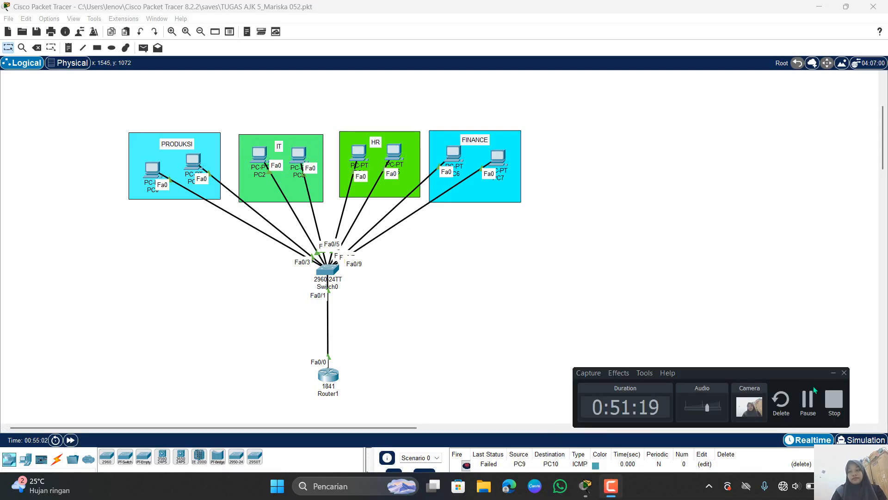